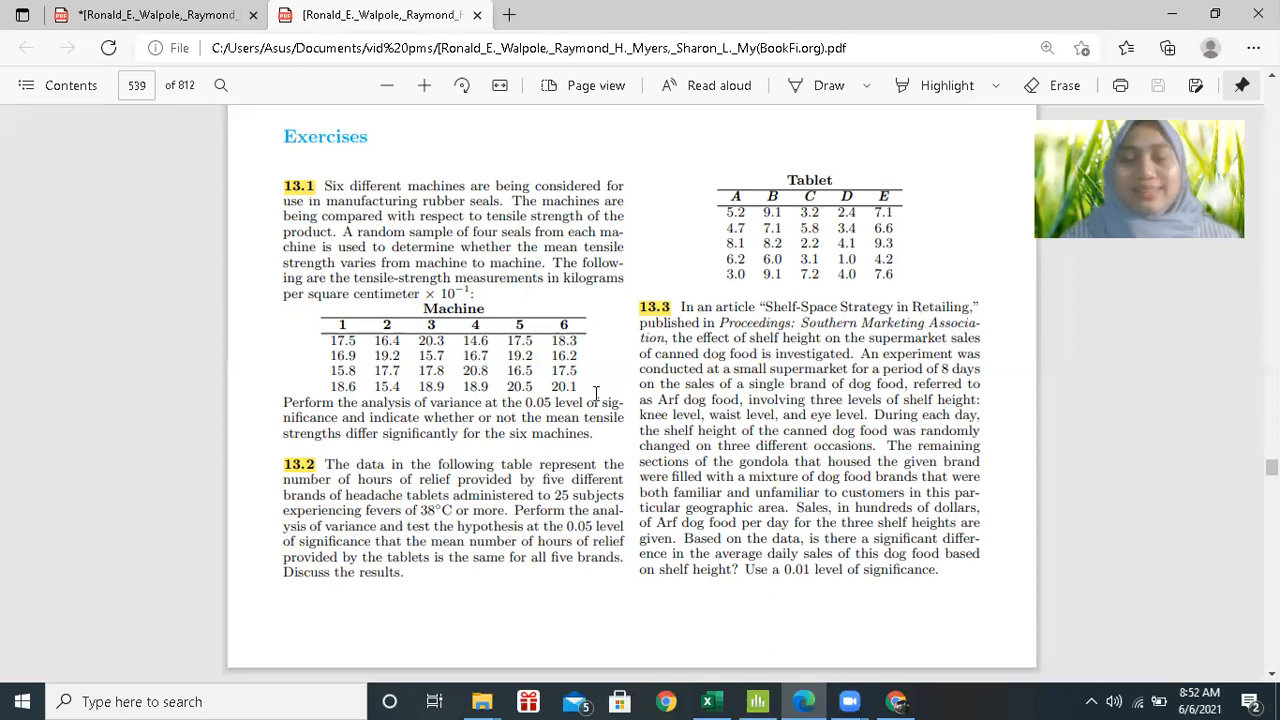
# Step: Switch to Excel and set up a single-factor ANOVA on the machine data with input range A6:F9
pyautogui.click(712, 701)
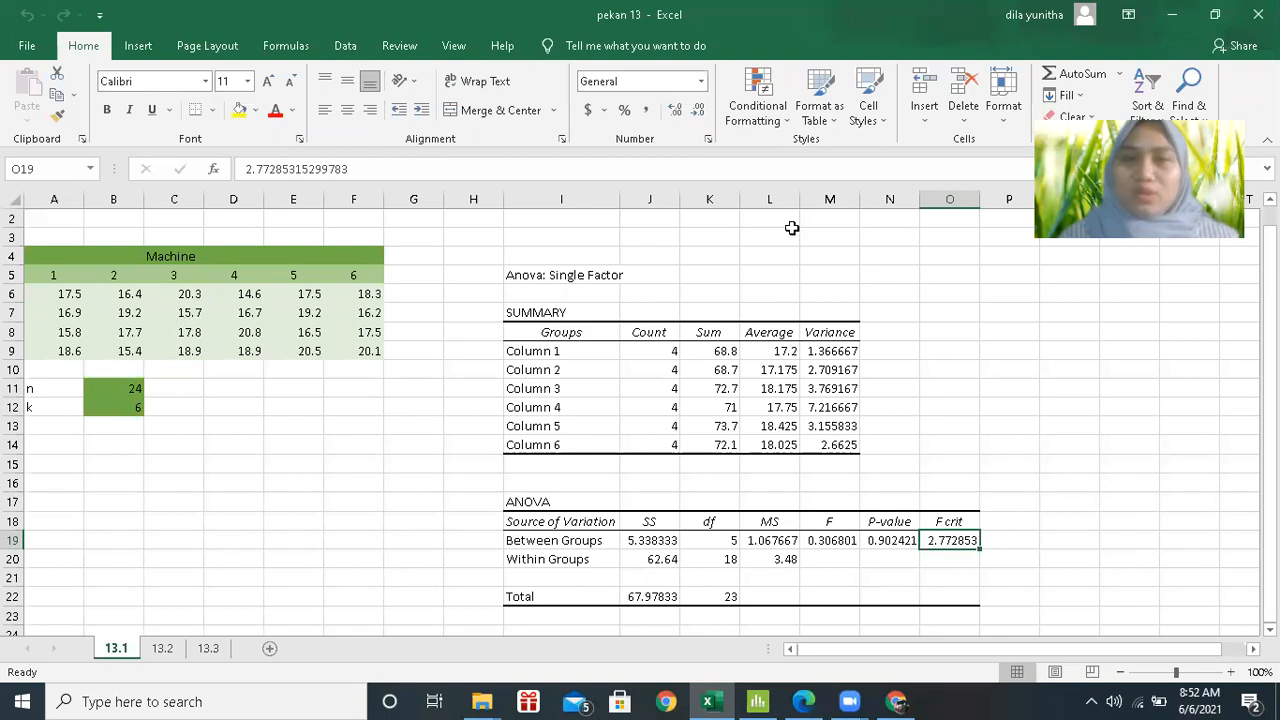
pyautogui.click(345, 46)
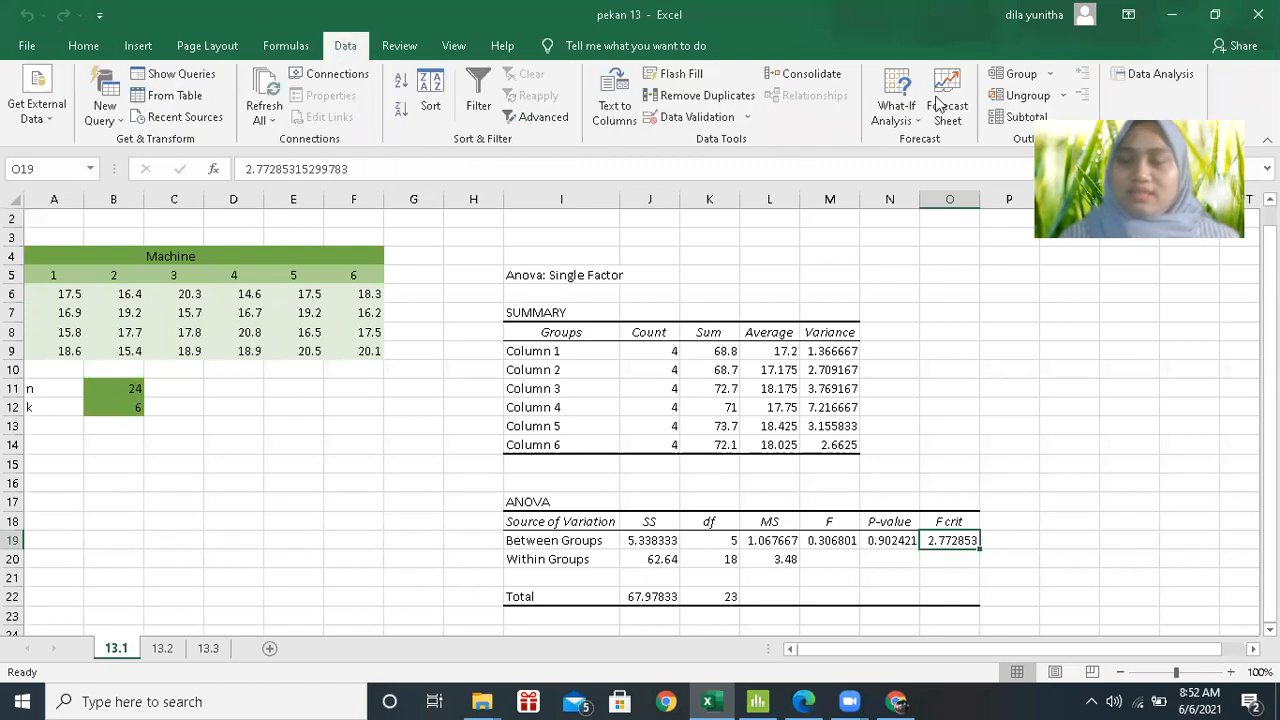
pyautogui.click(1159, 78)
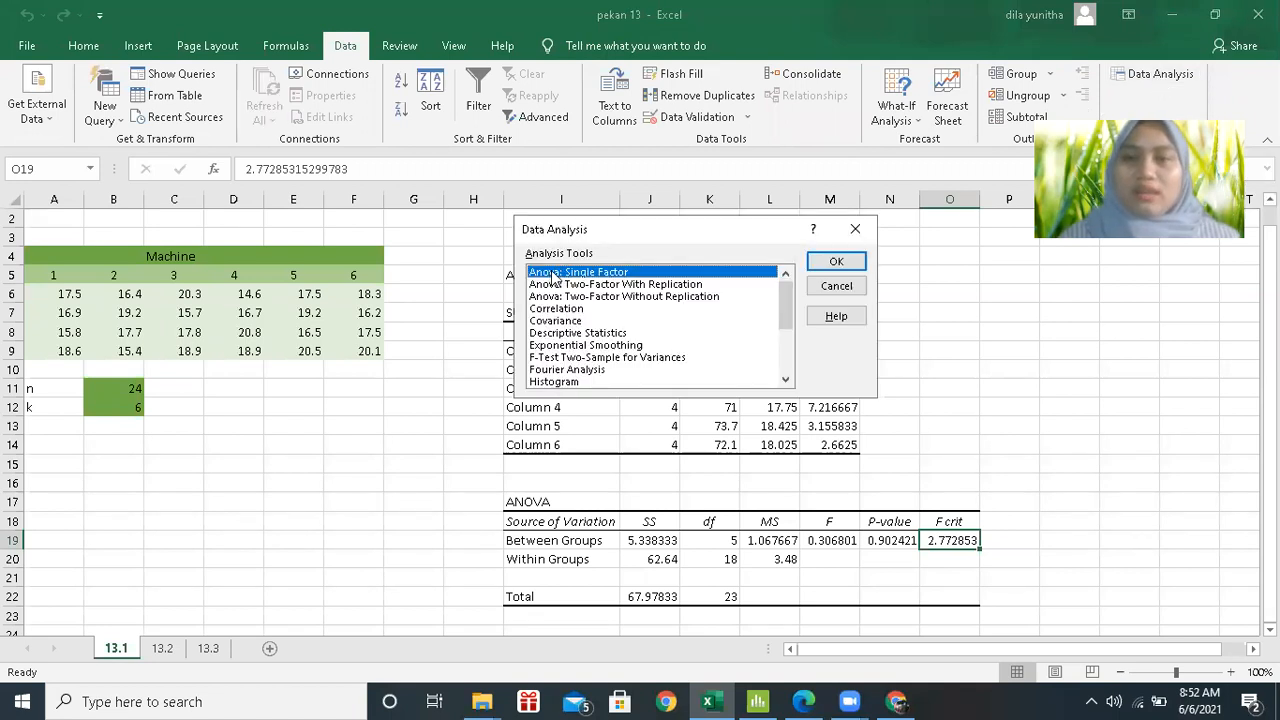
pyautogui.doubleClick(557, 273)
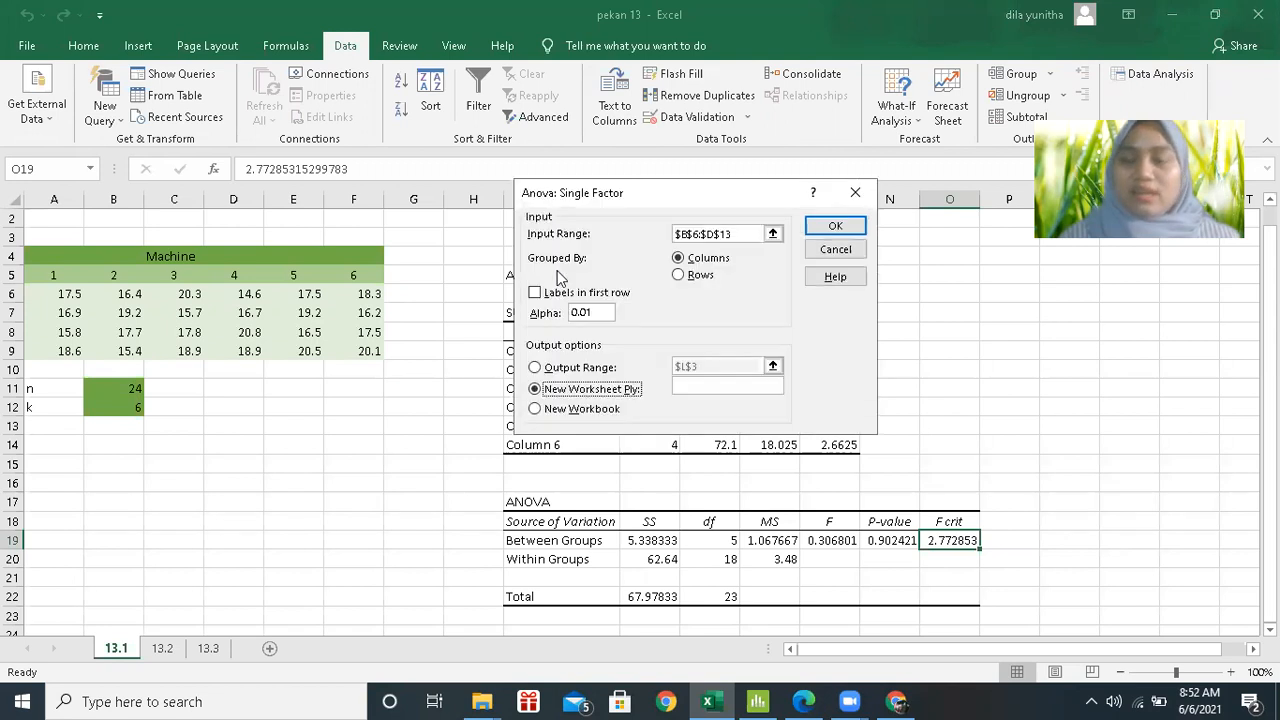
pyautogui.click(744, 229)
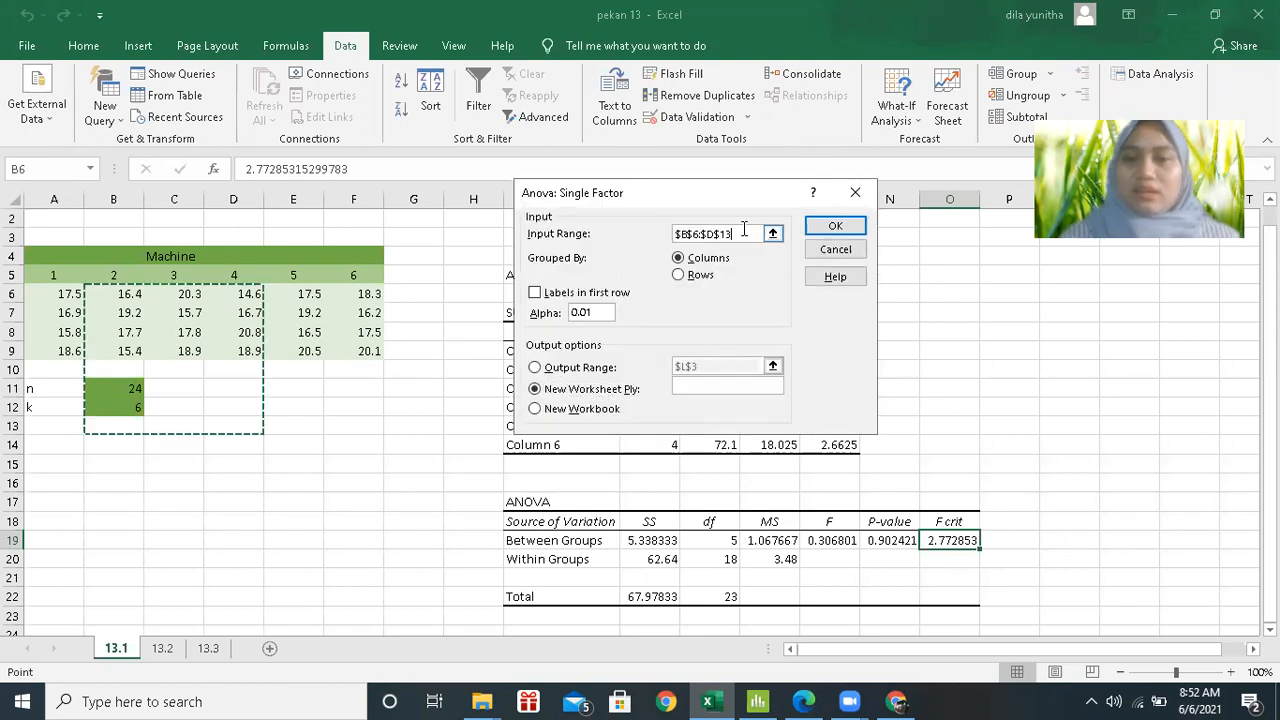
pyautogui.press('BackSpace')
pyautogui.press('BackSpace')
pyautogui.press('BackSpace')
pyautogui.press('BackSpace')
pyautogui.press('BackSpace')
pyautogui.press('BackSpace')
pyautogui.press('BackSpace')
pyautogui.press('BackSpace')
pyautogui.press('BackSpace')
pyautogui.press('BackSpace')
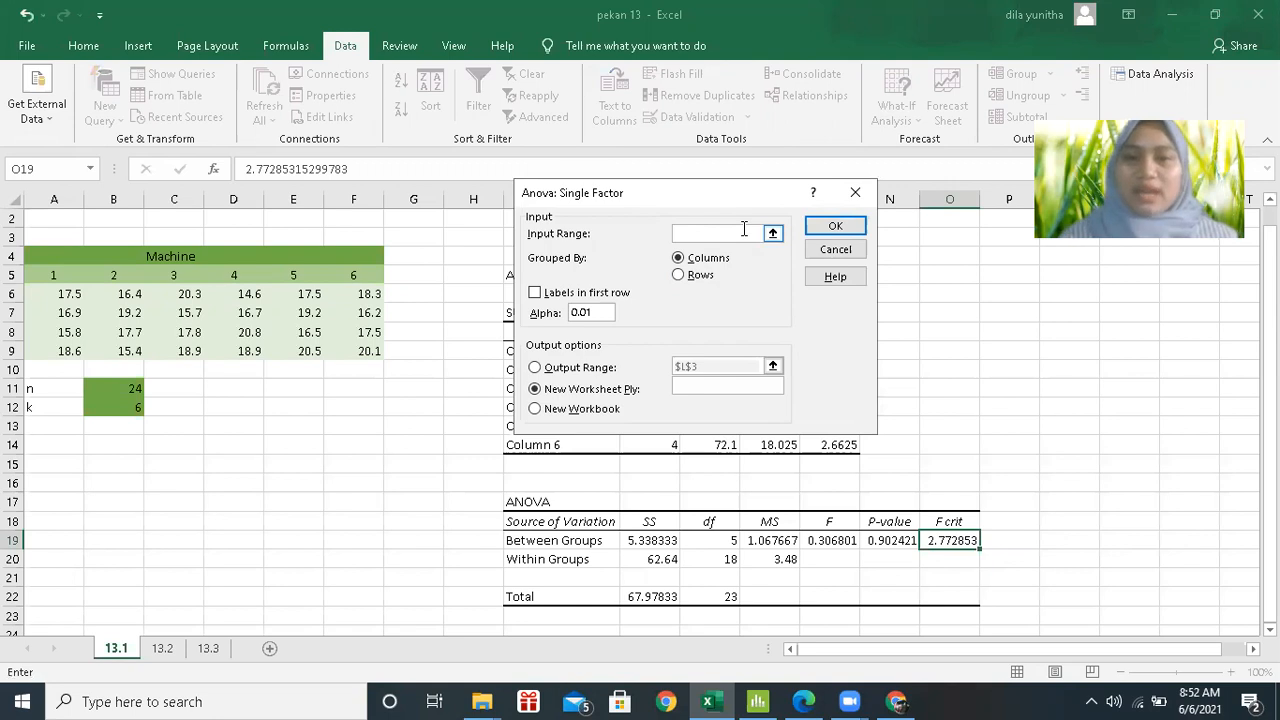
pyautogui.moveTo(50, 294); pyautogui.dragTo(342, 351)
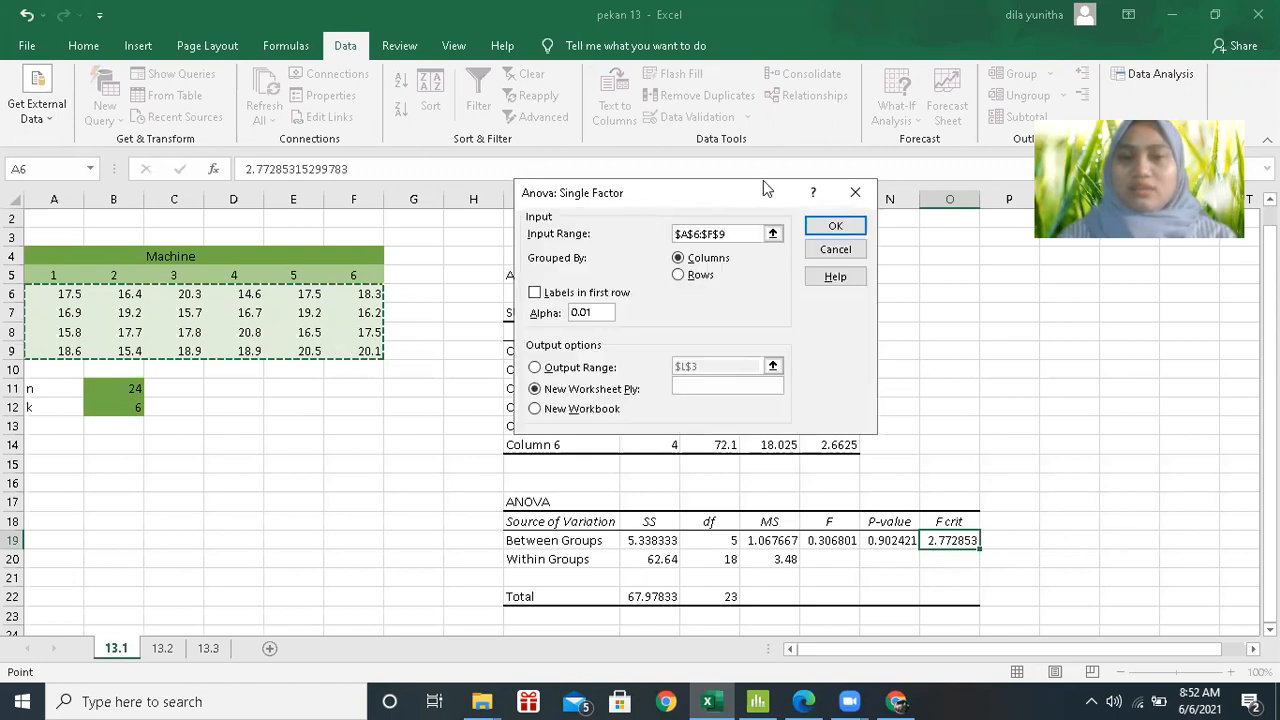
# Step: Set alpha to 0.05 and run the single-factor ANOVA with output to a new worksheet
pyautogui.click(608, 311)
pyautogui.press('BackSpace')
pyautogui.press('BackSpace')
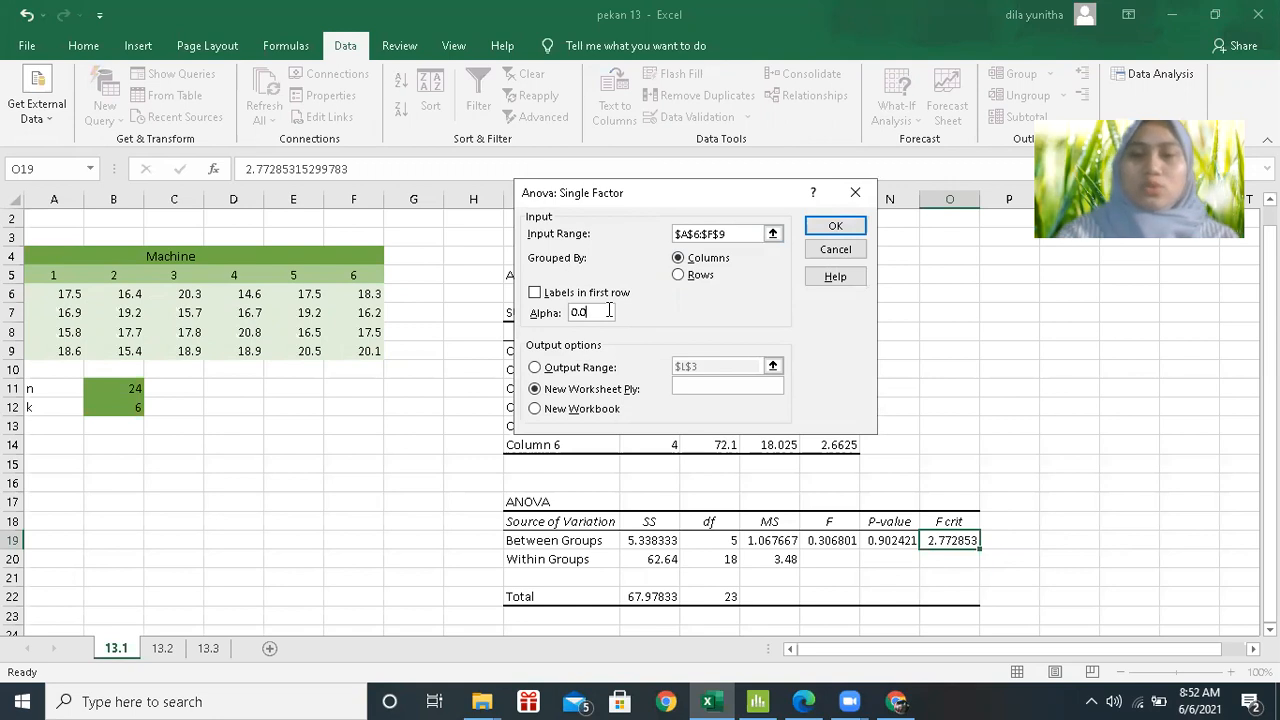
pyautogui.write('05')
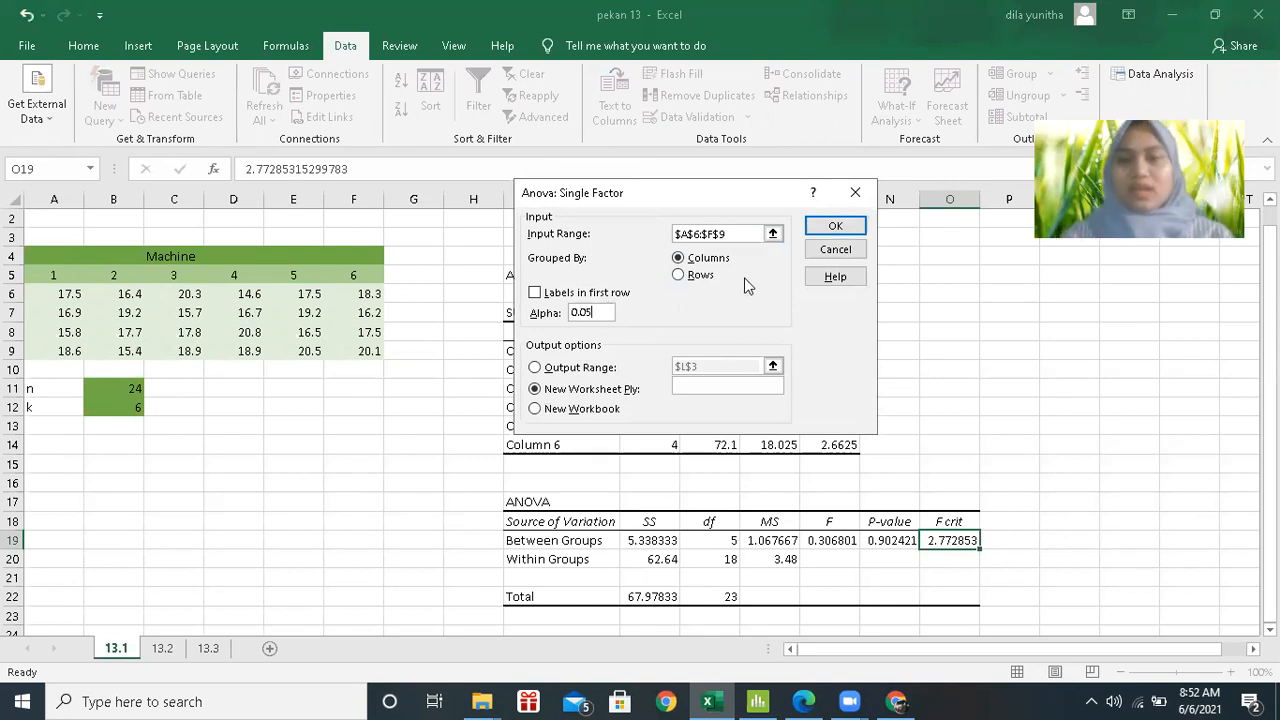
pyautogui.click(833, 227)
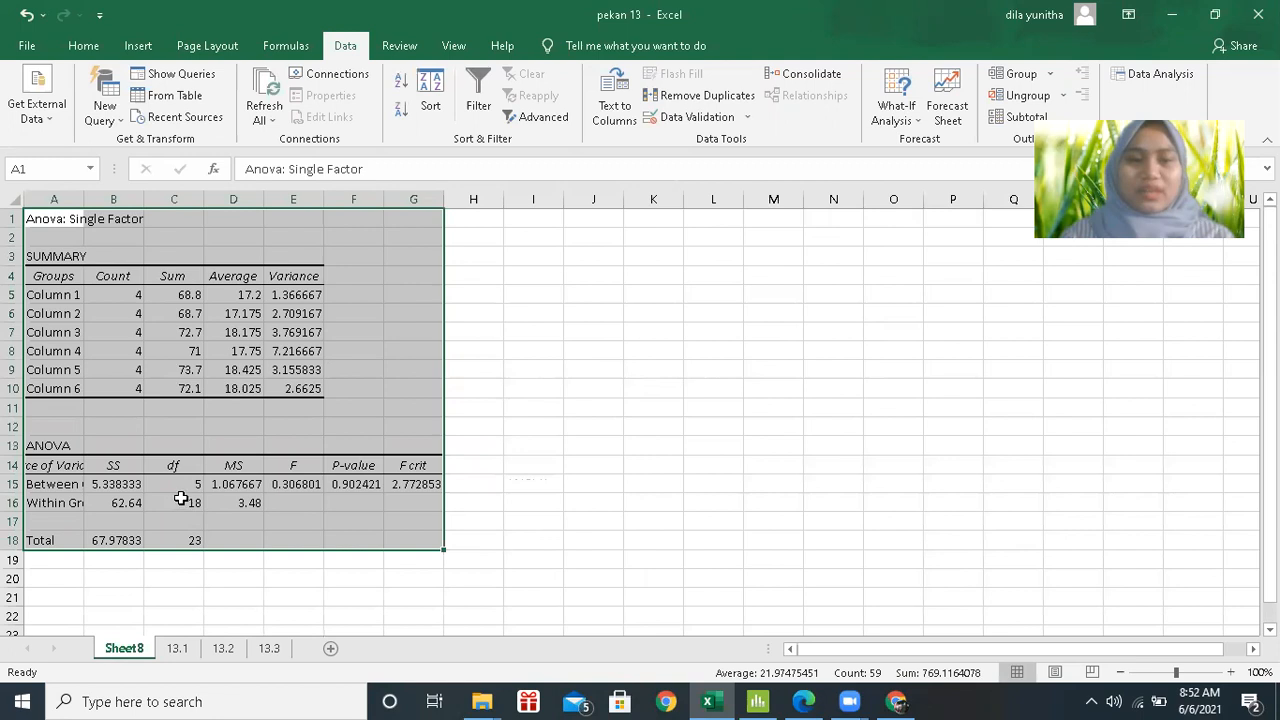
# Step: Examine the F value and the F crit column of the ANOVA table on sheet 13.1
pyautogui.click(177, 649)
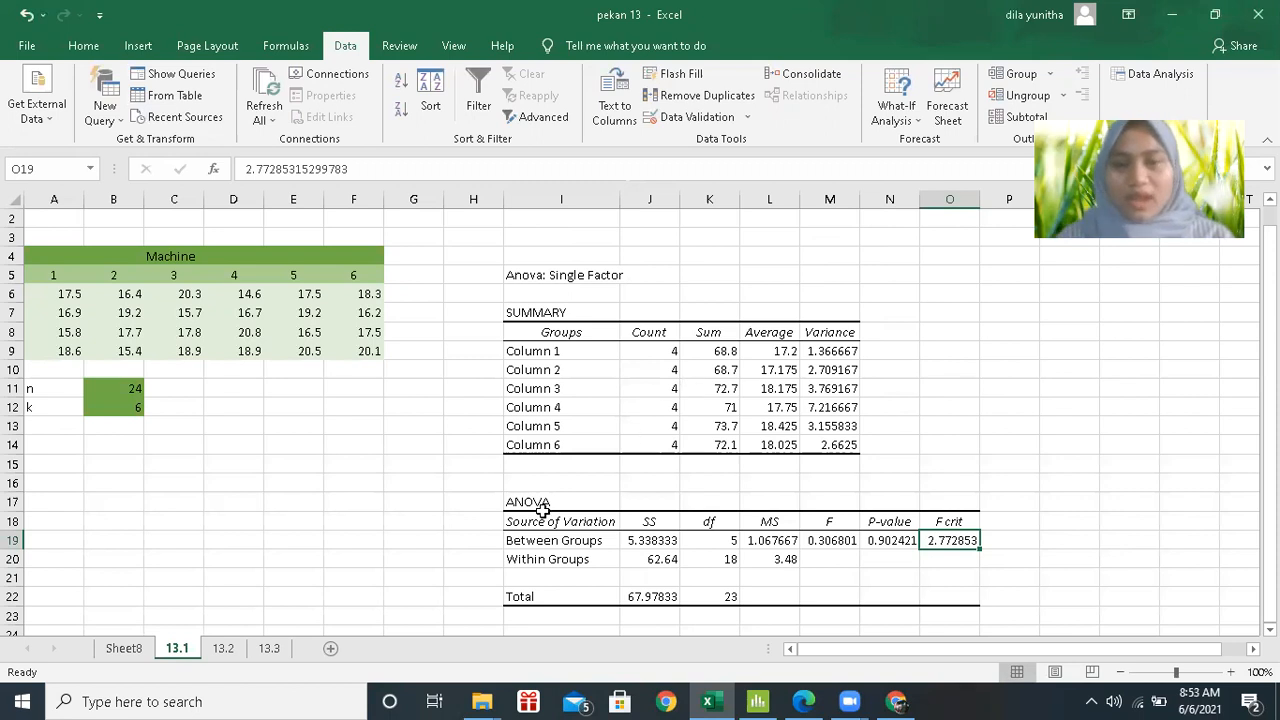
pyautogui.click(838, 534)
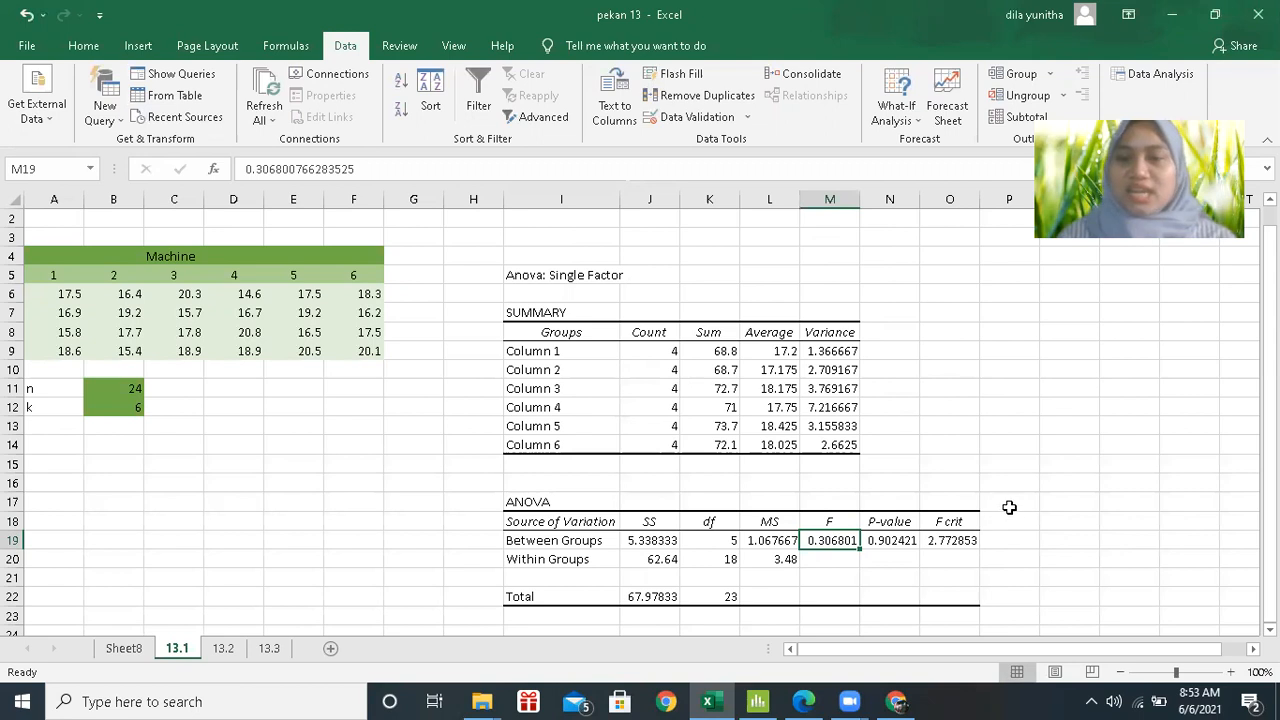
pyautogui.click(969, 518)
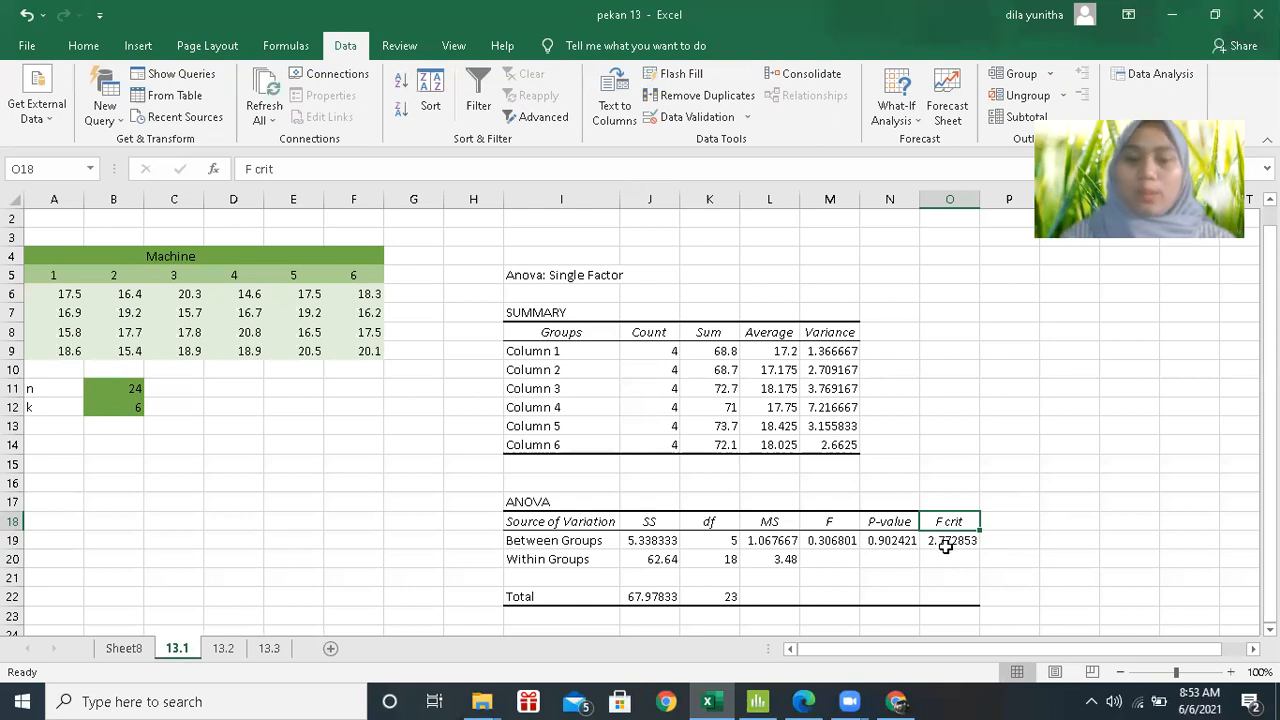
# Step: View the F-distribution table in the browser's PDF, and check the between-groups and within-groups degrees of freedom in Excel
pyautogui.click(795, 700)
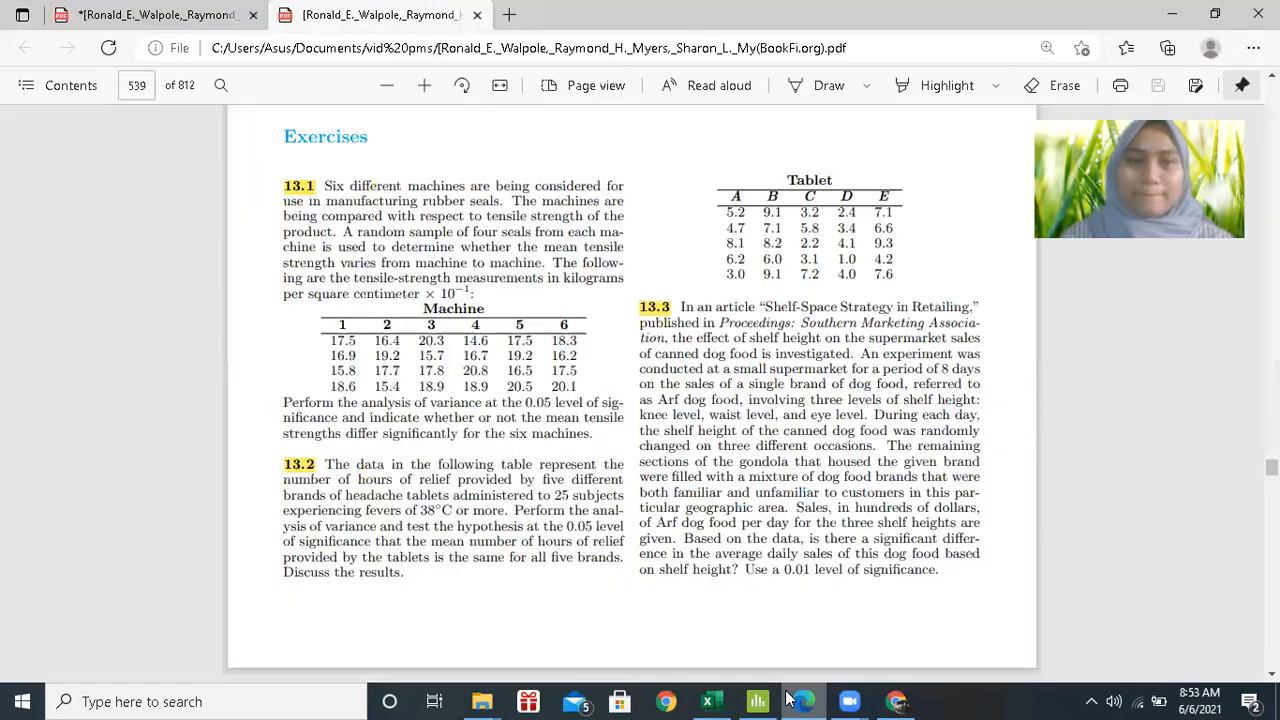
pyautogui.click(139, 12)
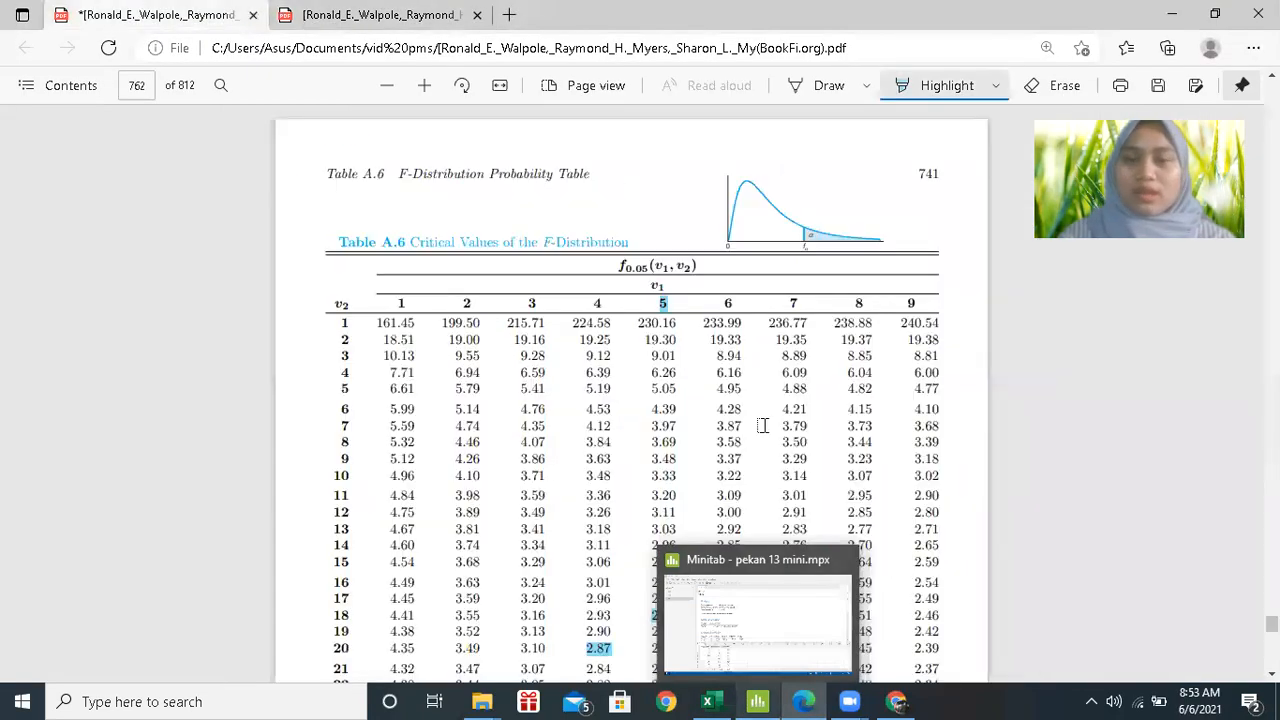
pyautogui.click(707, 701)
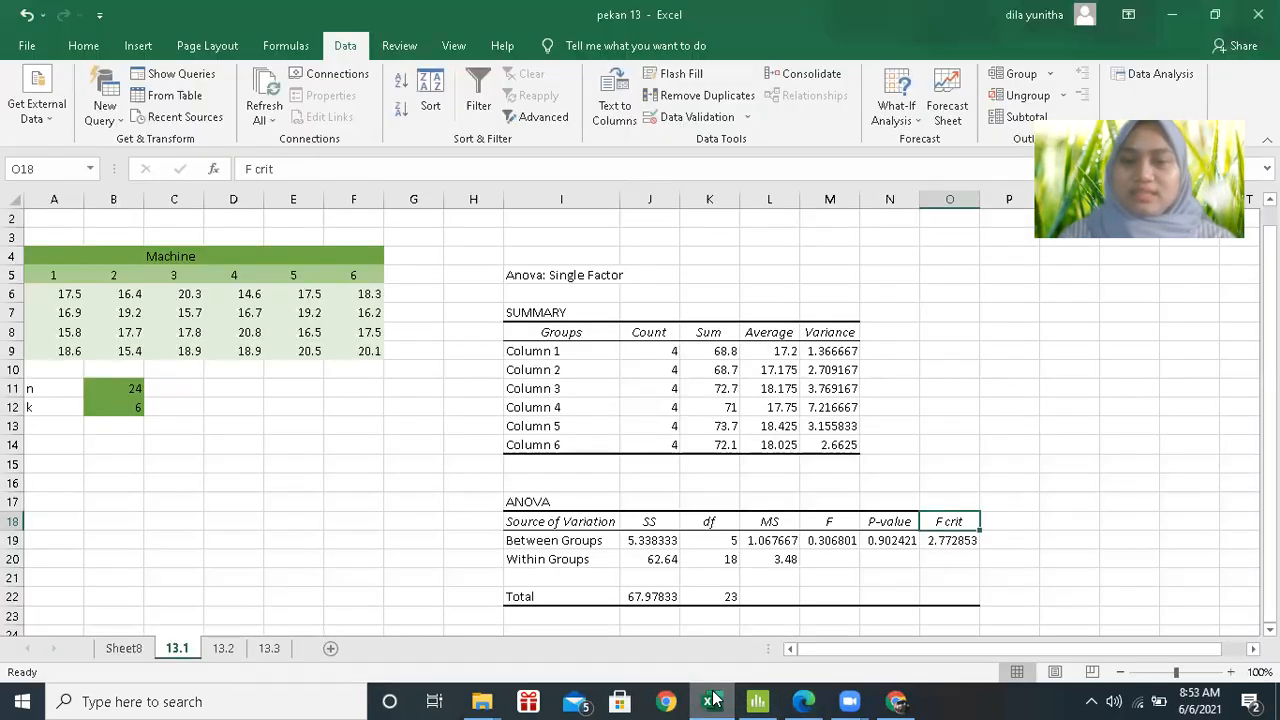
pyautogui.click(713, 540)
pyautogui.click(719, 560)
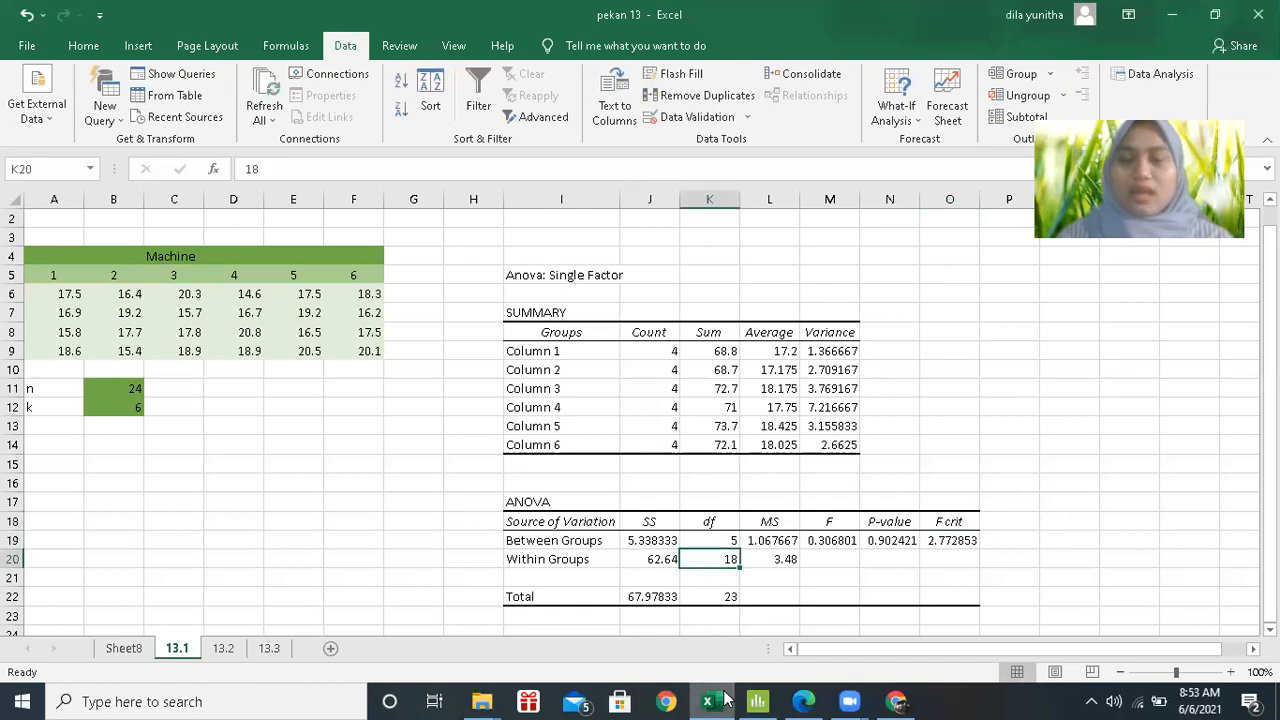
# Step: Return to the PDF and highlight row 18 of the F-distribution table up to the v1 = 5 column
pyautogui.moveTo(757, 701)
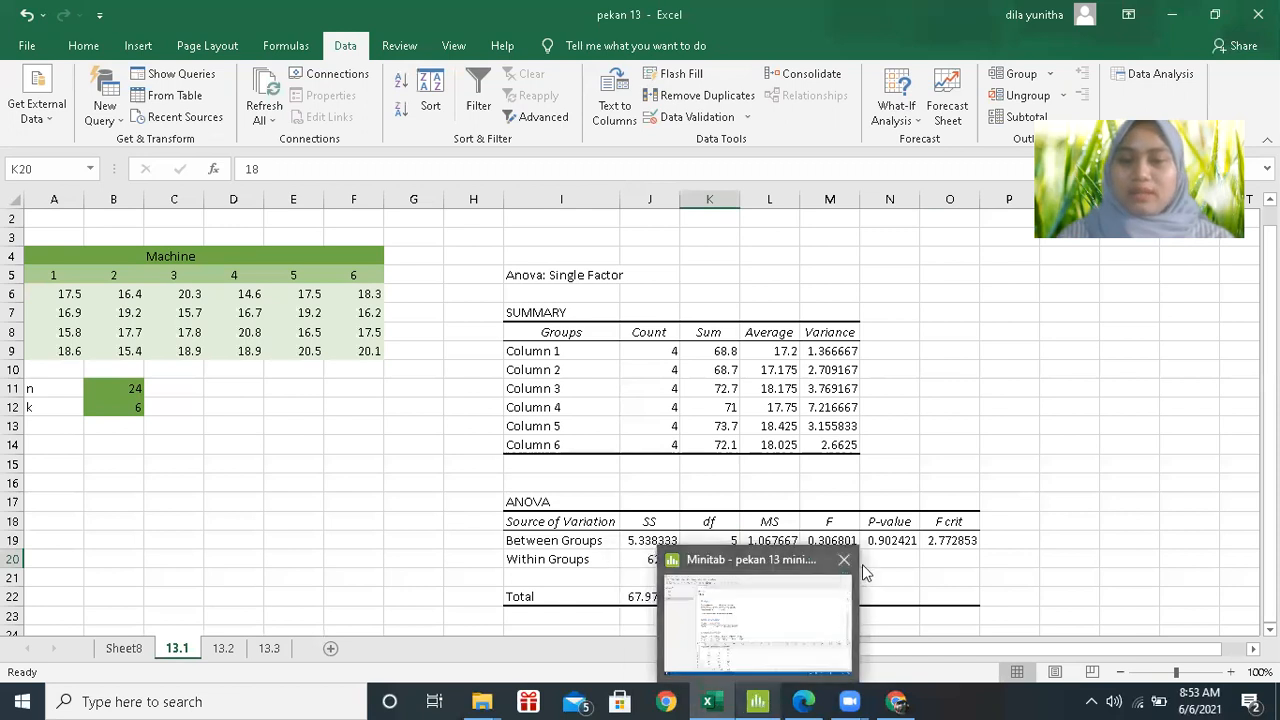
pyautogui.click(805, 699)
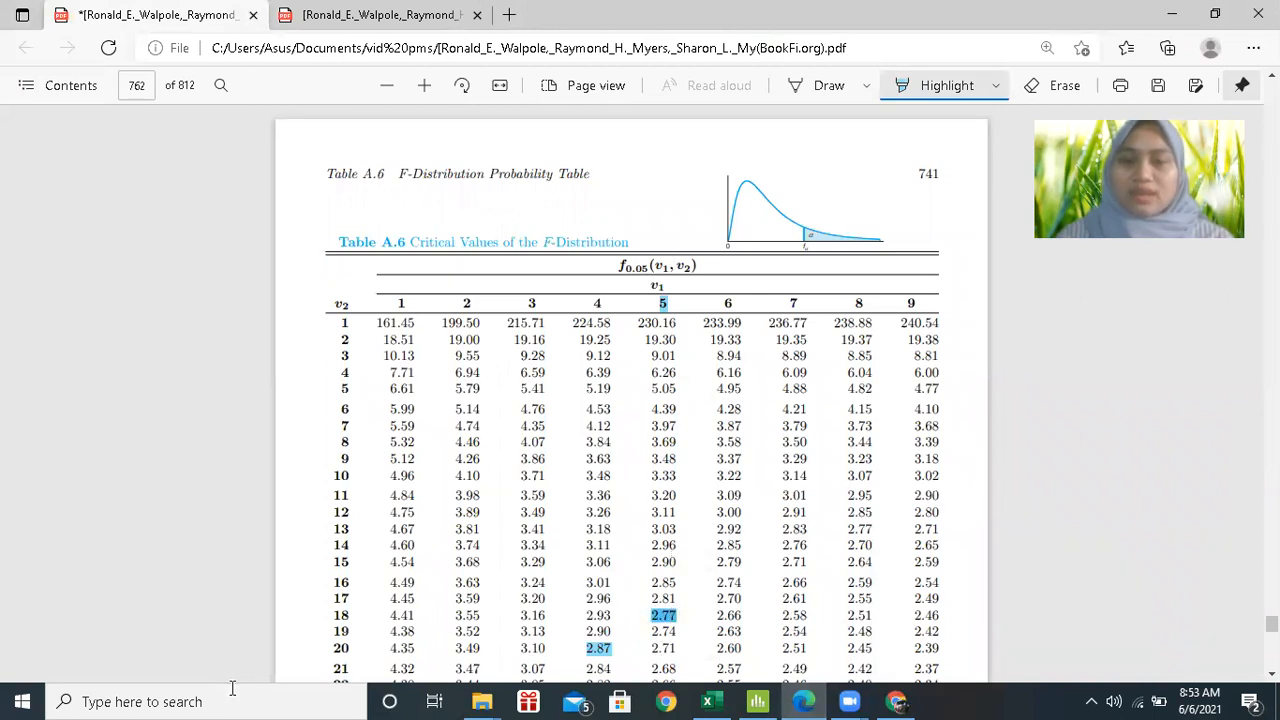
pyautogui.moveTo(376, 617); pyautogui.dragTo(690, 615)
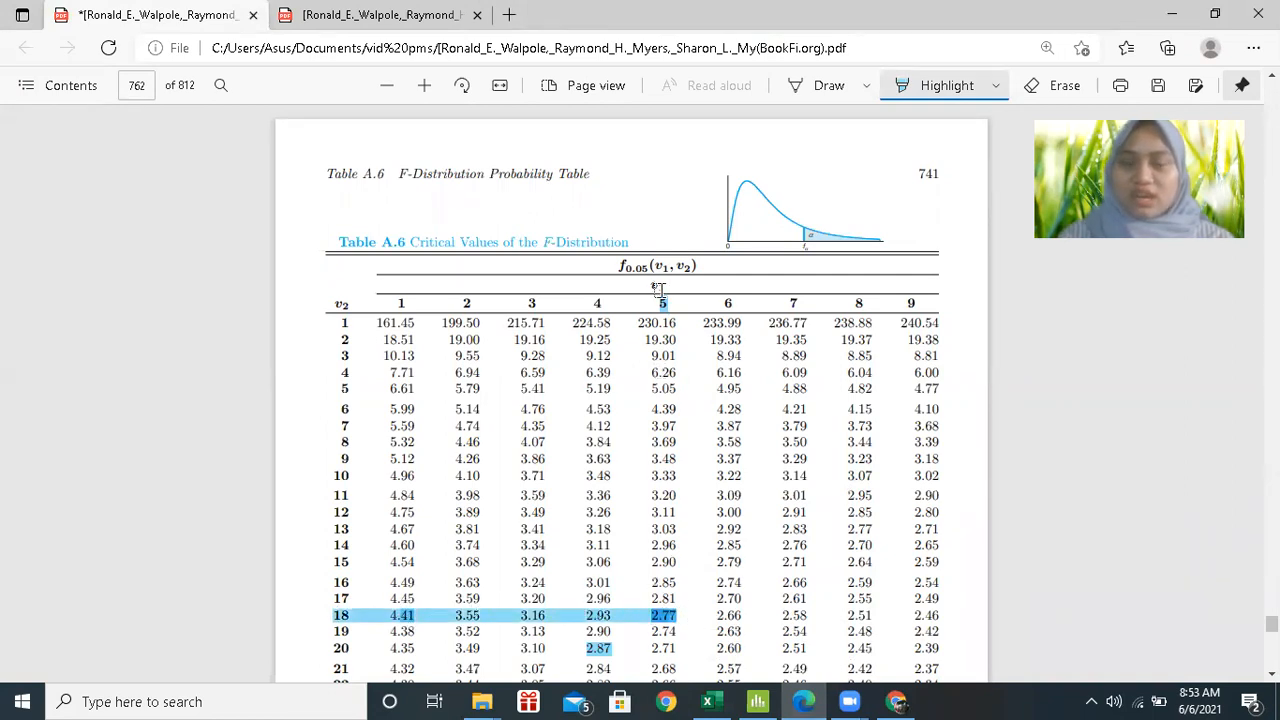
# Step: Try to highlight the v1 = 5 column down to row 18, and erase that highlight
pyautogui.moveTo(660, 322); pyautogui.dragTo(664, 322)
pyautogui.moveTo(669, 598); pyautogui.dragTo(681, 614)
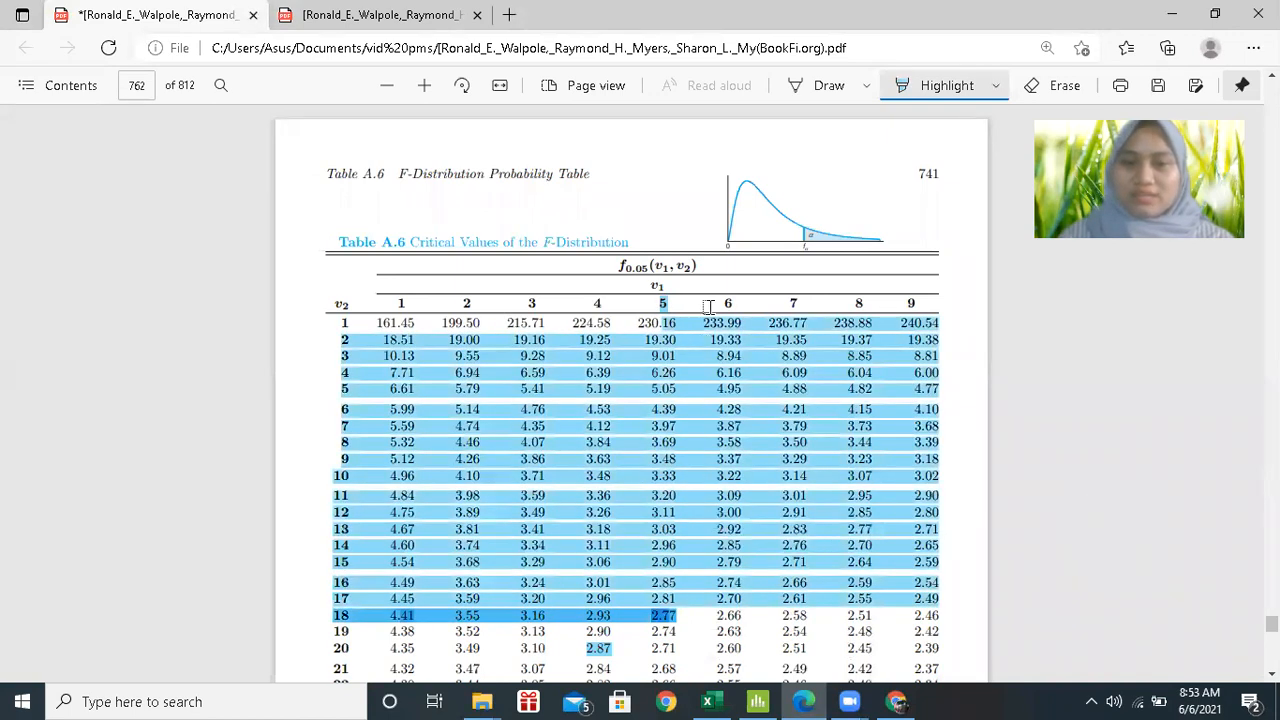
pyautogui.click(1034, 84)
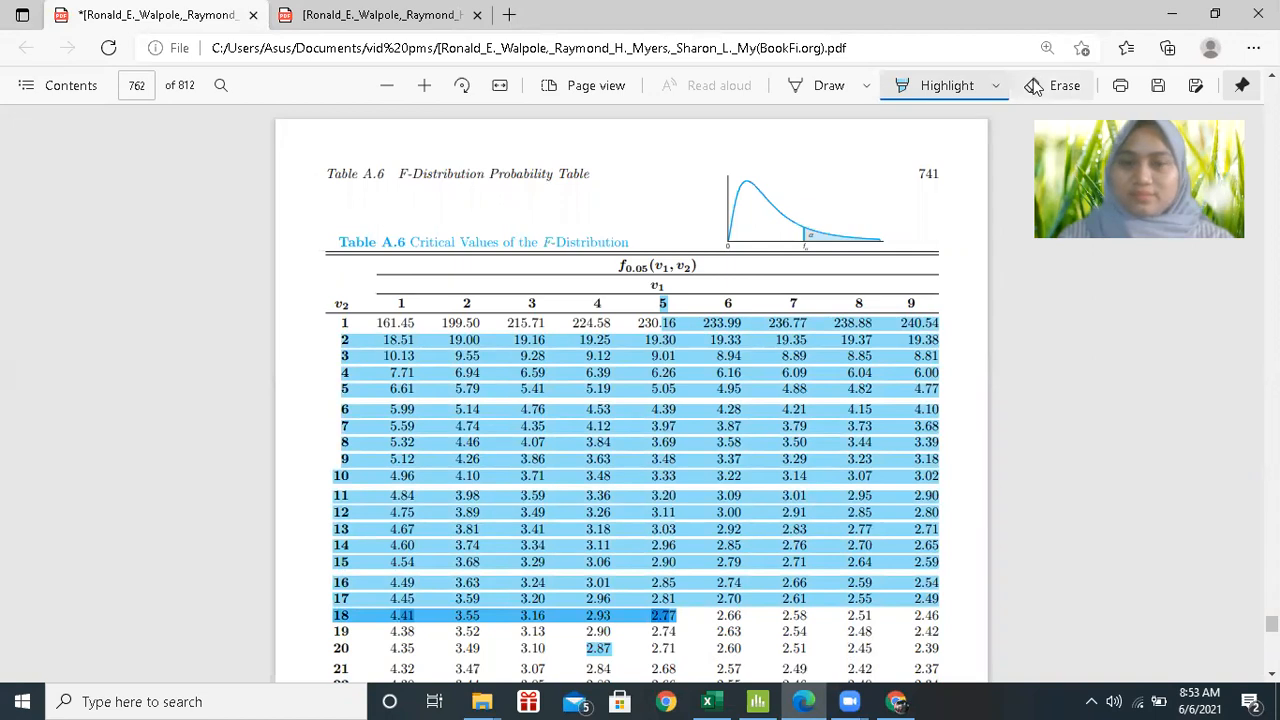
pyautogui.click(678, 329)
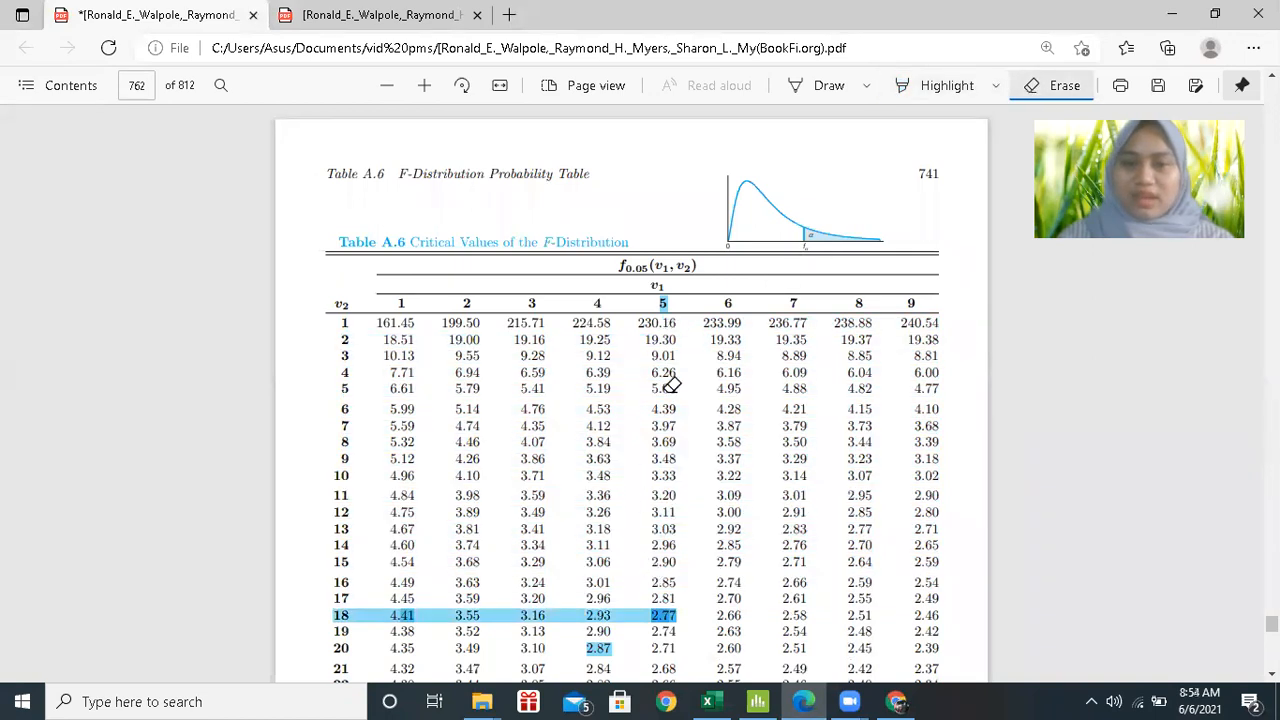
pyautogui.click(902, 84)
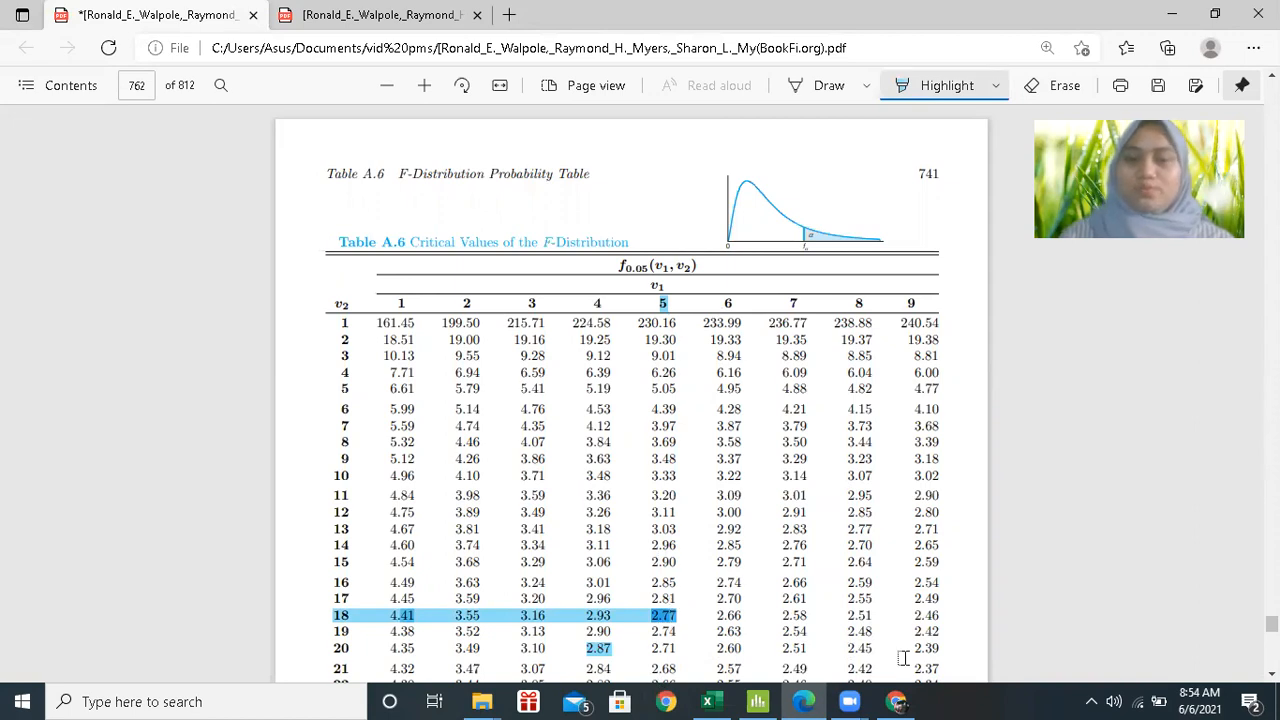
# Step: Recheck the F crit value in Excel, and switch to worksheet 13.1 in Minitab
pyautogui.click(712, 701)
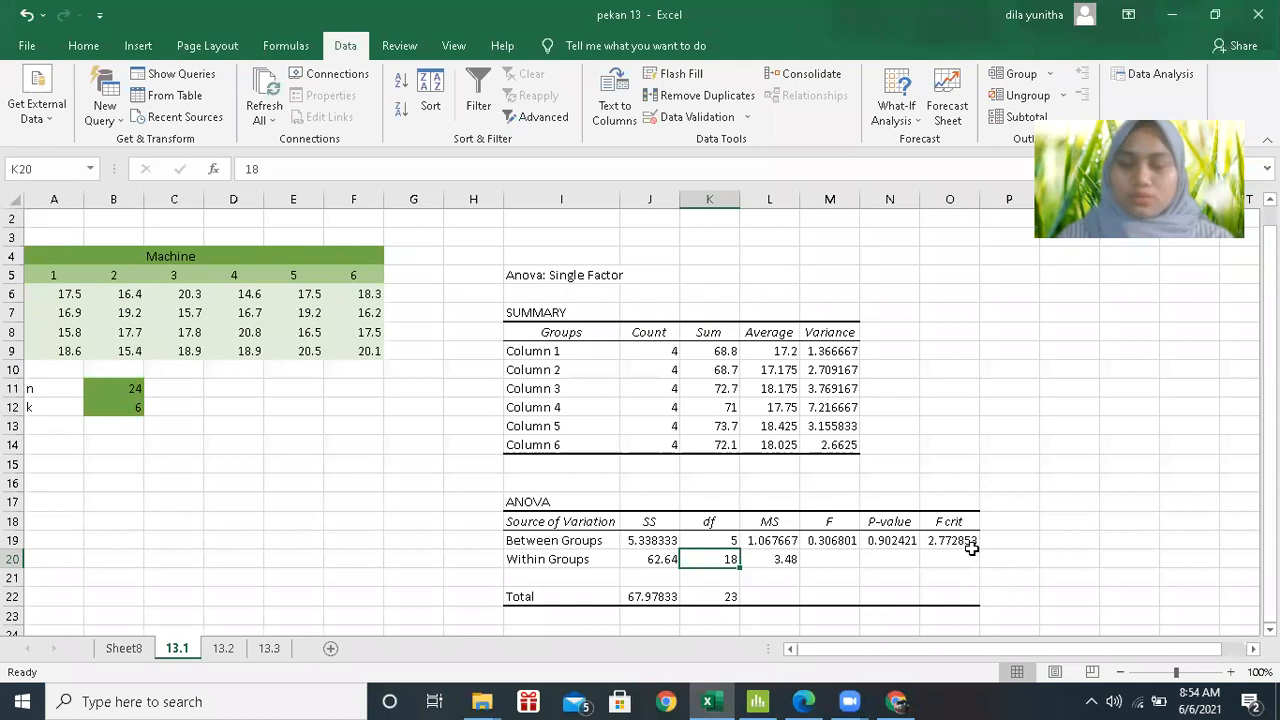
pyautogui.click(757, 701)
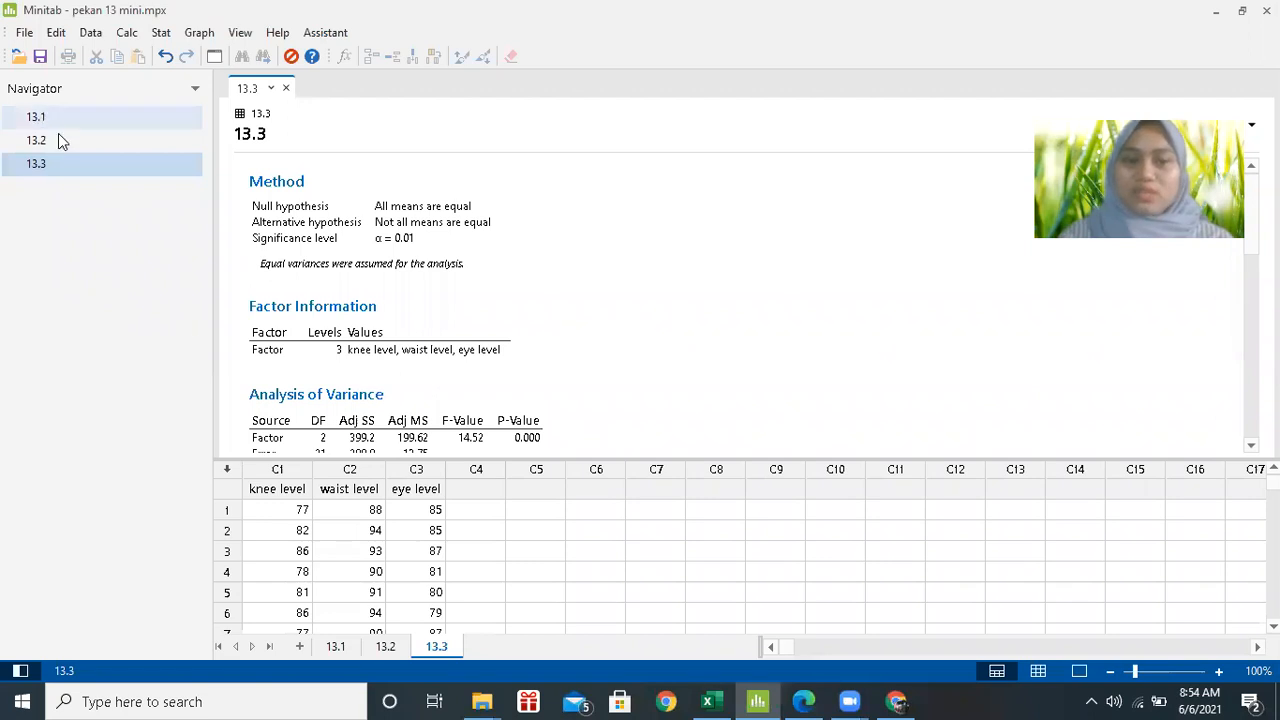
pyautogui.click(336, 646)
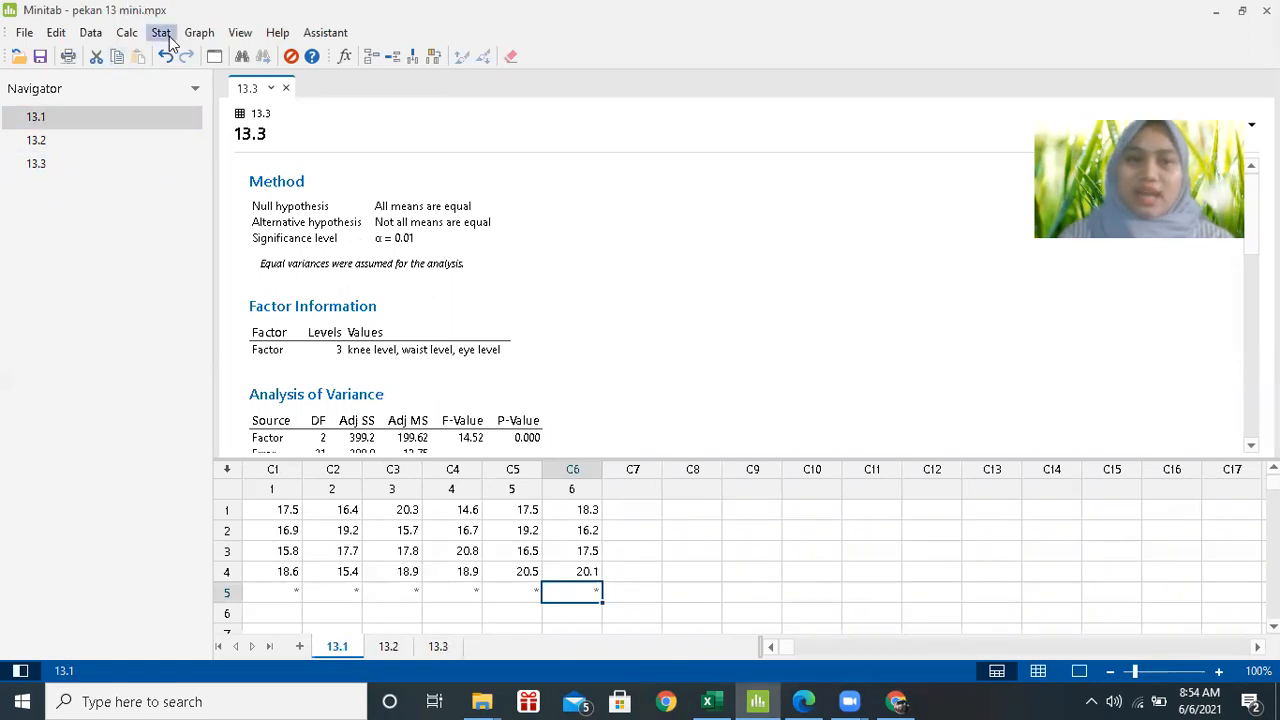
# Step: Start a One-Way ANOVA and clear the existing 'knee level'-'eye level' entry from its responses
pyautogui.click(163, 35)
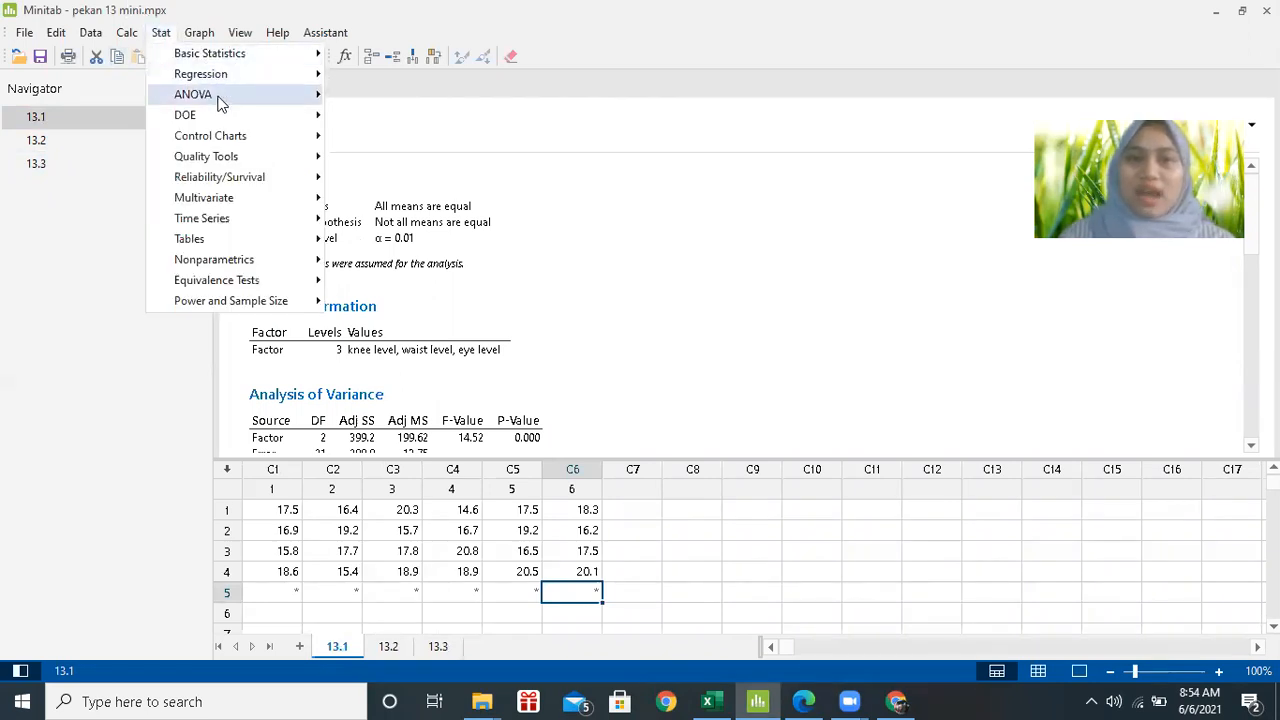
pyautogui.moveTo(258, 96)
pyautogui.click(372, 97)
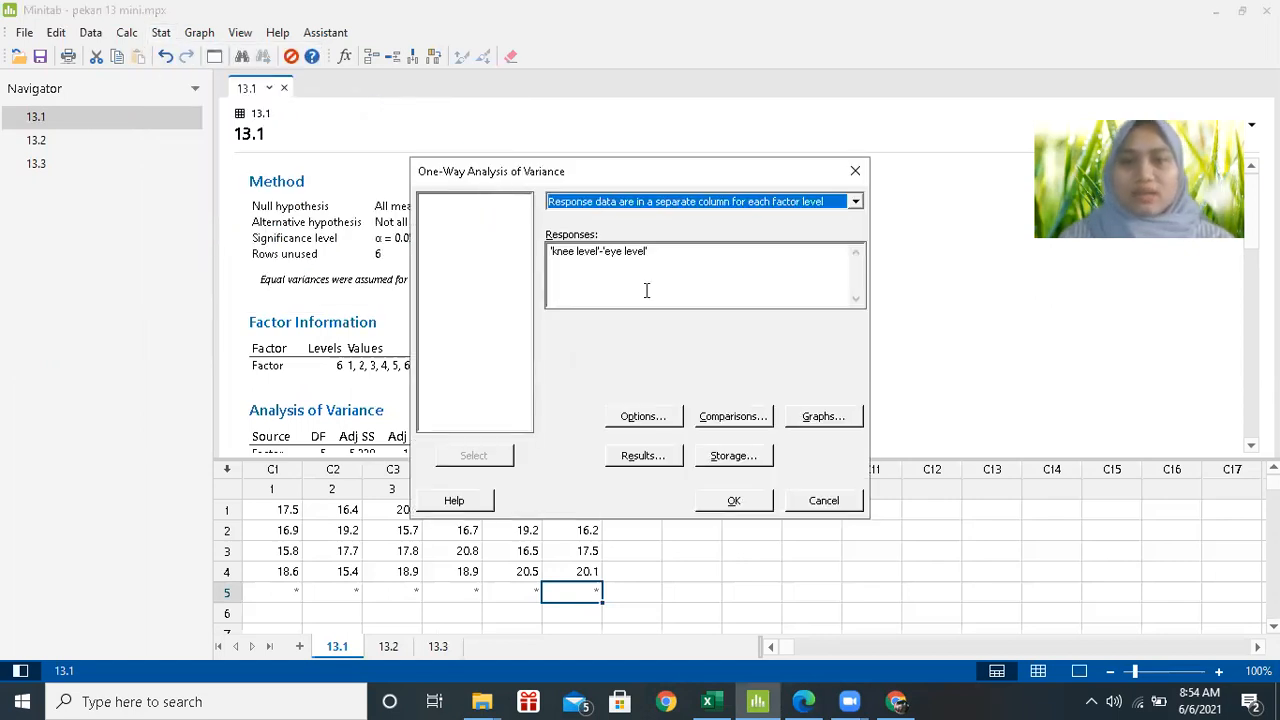
pyautogui.click(656, 264)
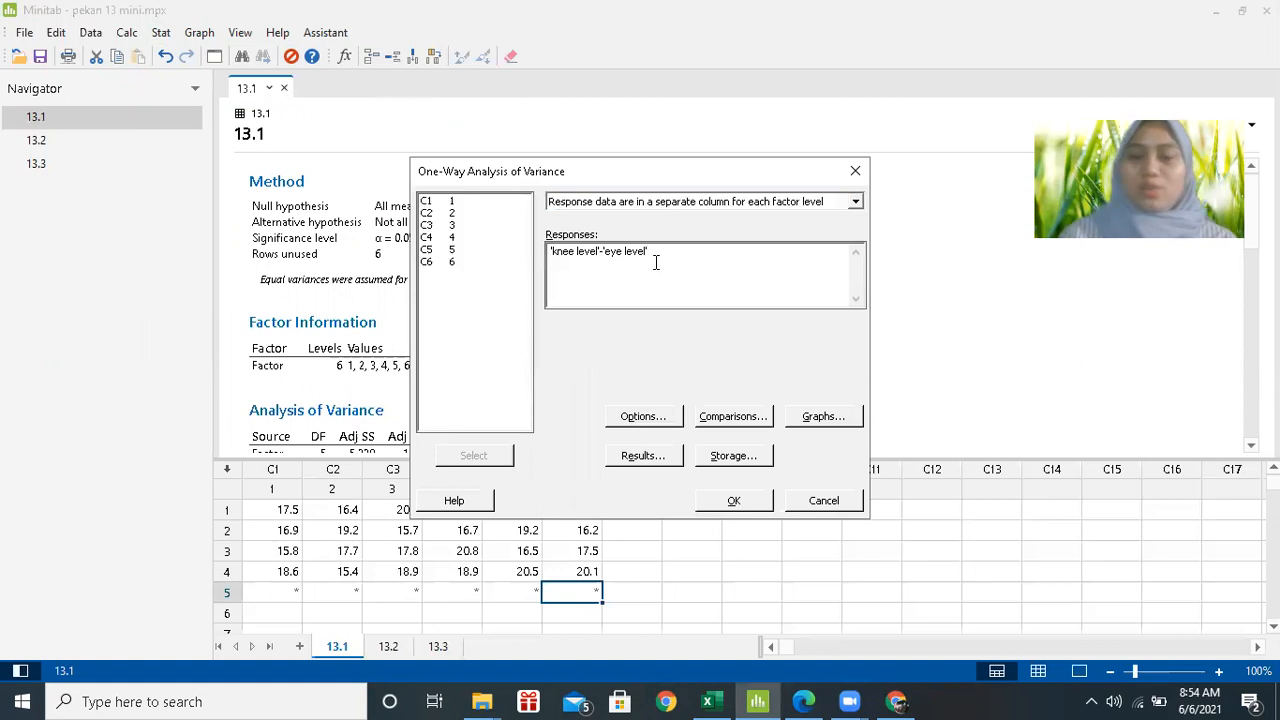
pyautogui.press('BackSpace')
pyautogui.press('BackSpace')
pyautogui.press('BackSpace')
pyautogui.press('BackSpace')
pyautogui.press('BackSpace')
pyautogui.press('BackSpace')
pyautogui.press('BackSpace')
pyautogui.press('BackSpace')
pyautogui.press('BackSpace')
pyautogui.press('BackSpace')
pyautogui.press('BackSpace')
pyautogui.press('BackSpace')
pyautogui.press('BackSpace')
pyautogui.press('BackSpace')
pyautogui.press('BackSpace')
pyautogui.press('BackSpace')
pyautogui.press('BackSpace')
pyautogui.press('BackSpace')
pyautogui.press('BackSpace')
pyautogui.press('BackSpace')
# Step: Use response data in a separate column for each factor level and add columns C1 to C6 as the responses
pyautogui.click(850, 203)
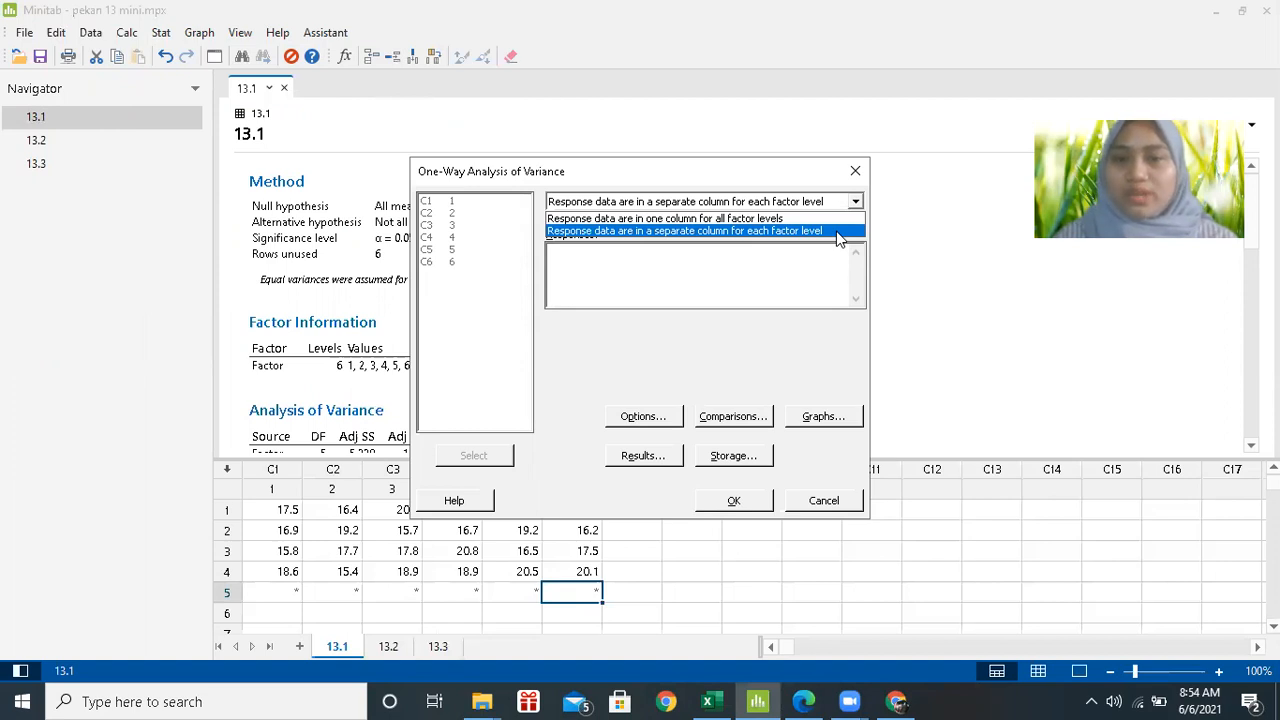
pyautogui.click(836, 231)
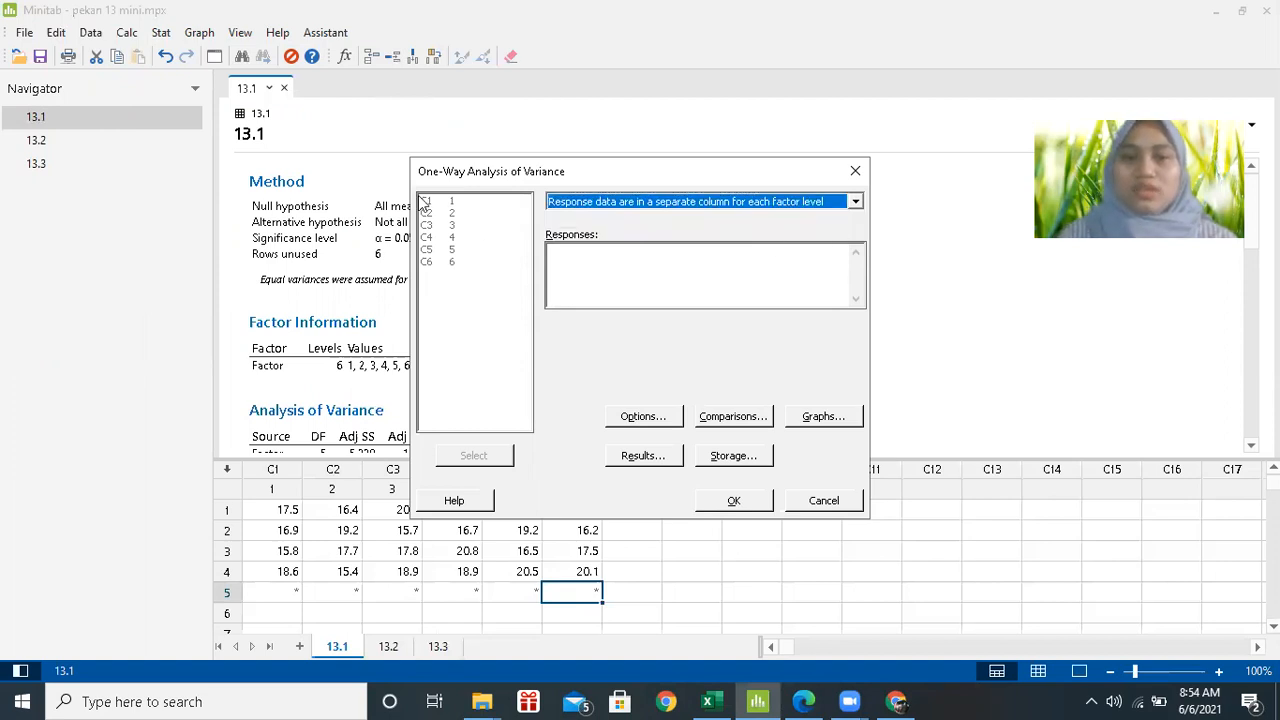
pyautogui.click(575, 276)
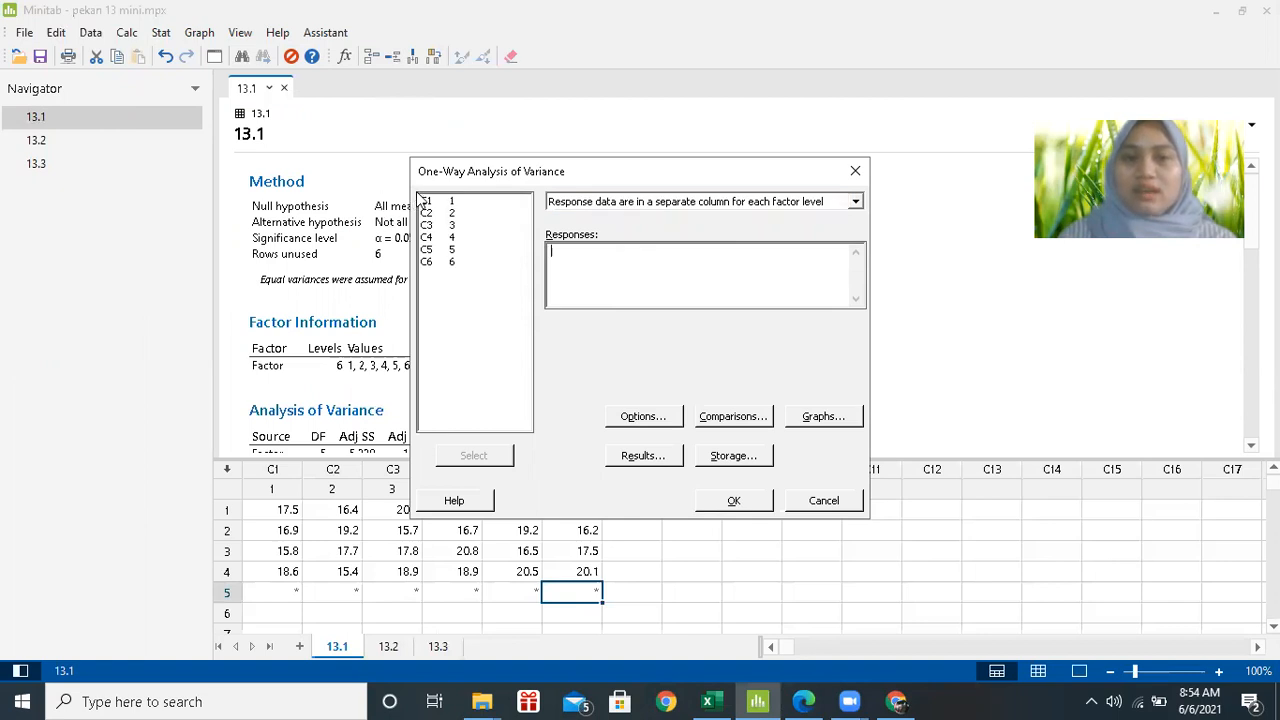
pyautogui.moveTo(425, 200); pyautogui.dragTo(474, 308)
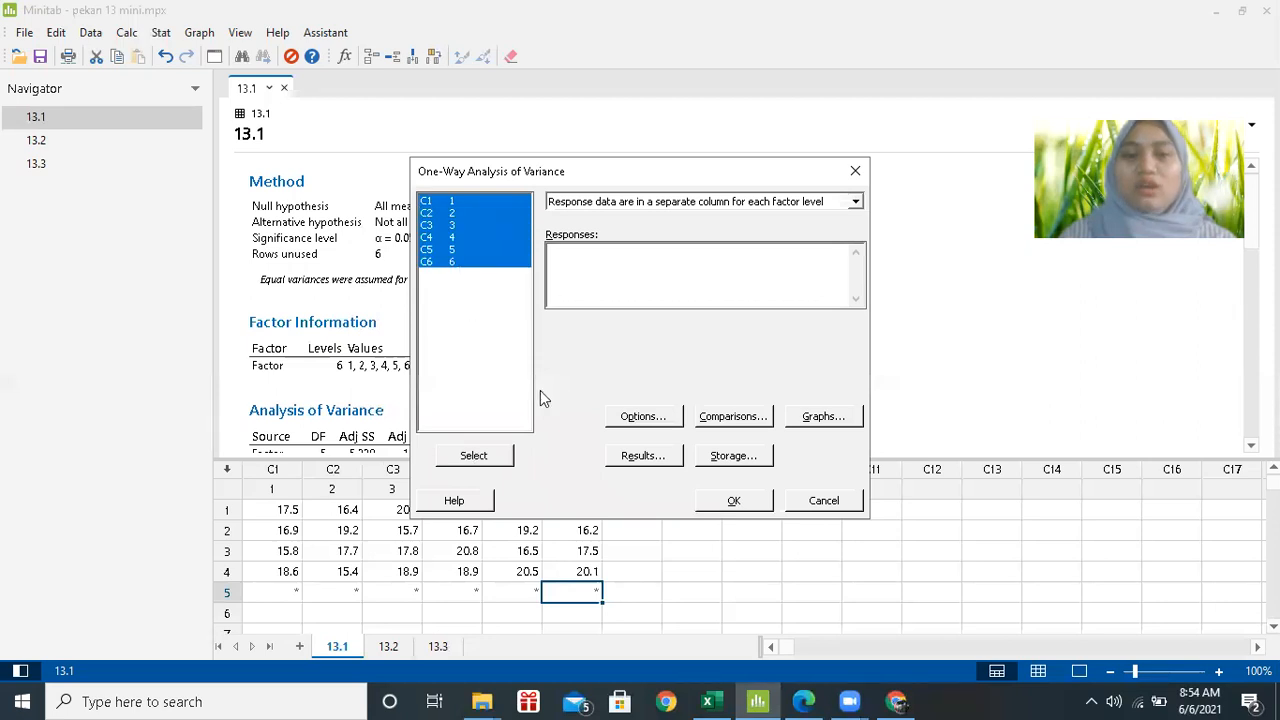
pyautogui.click(510, 453)
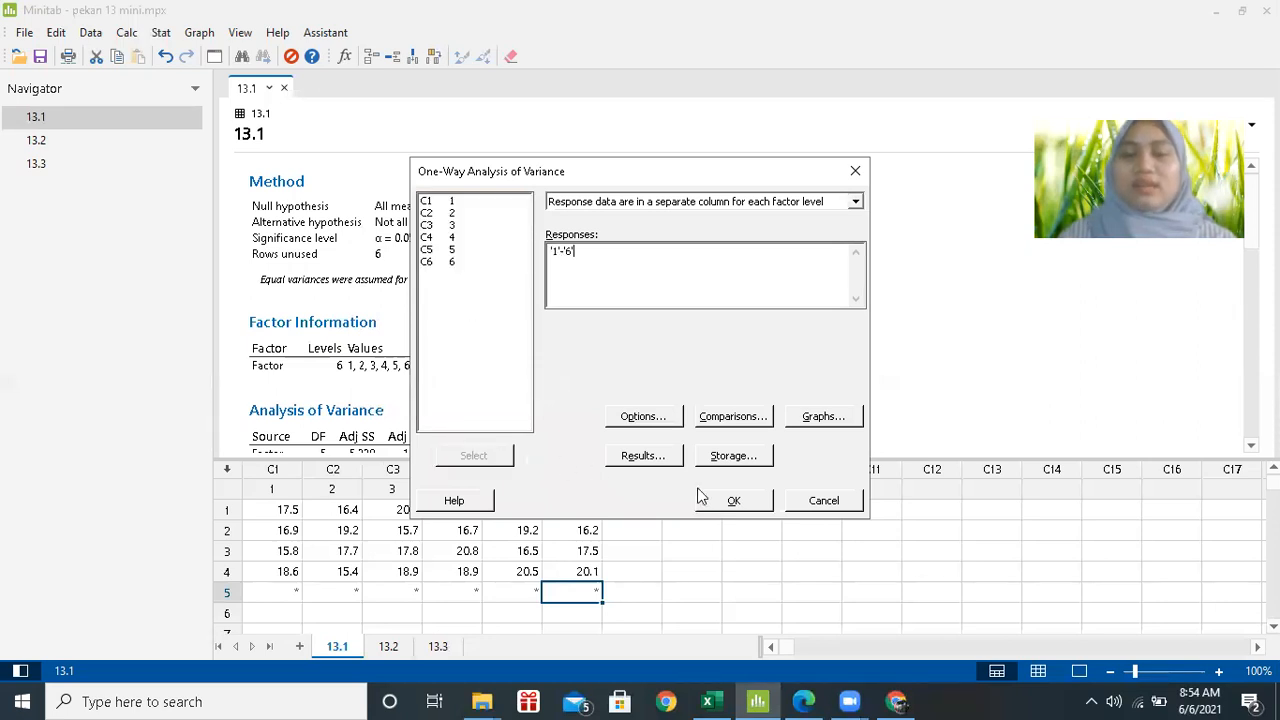
# Step: Set the confidence level to 95 with equal variances assumed and a two-sided interval, and run the One-Way ANOVA
pyautogui.click(648, 416)
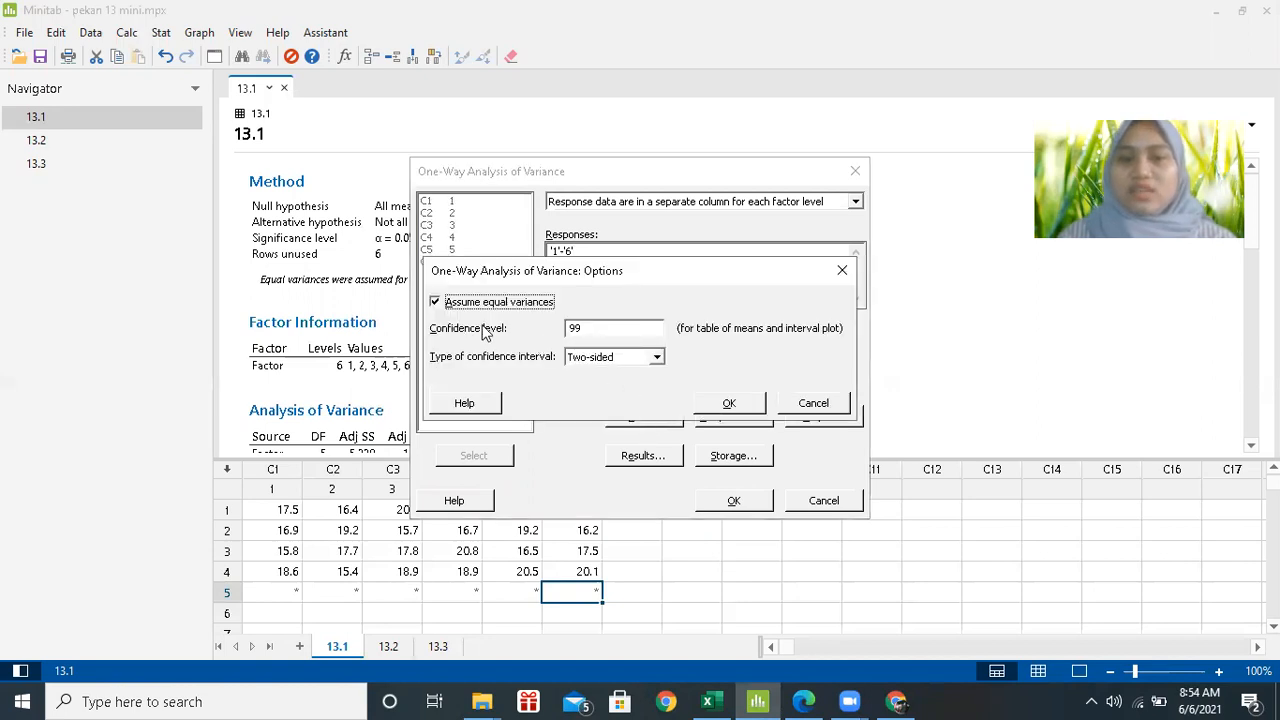
pyautogui.click(596, 331)
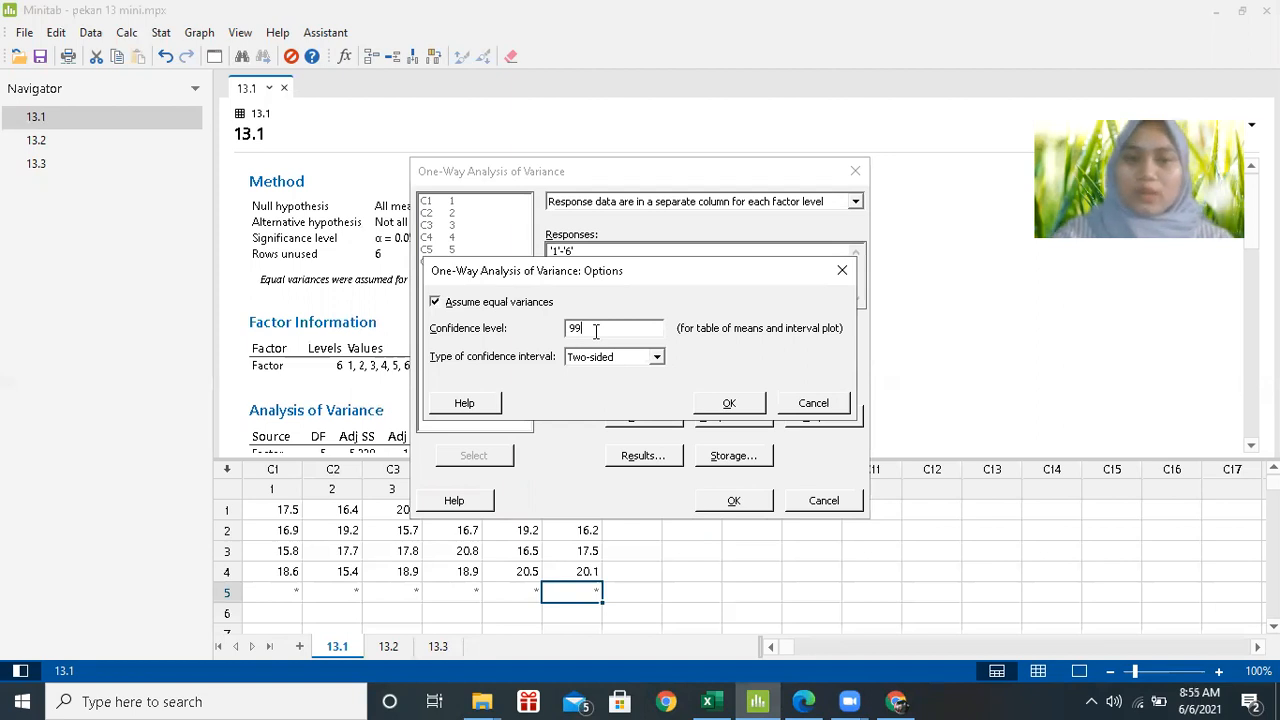
pyautogui.write('5')
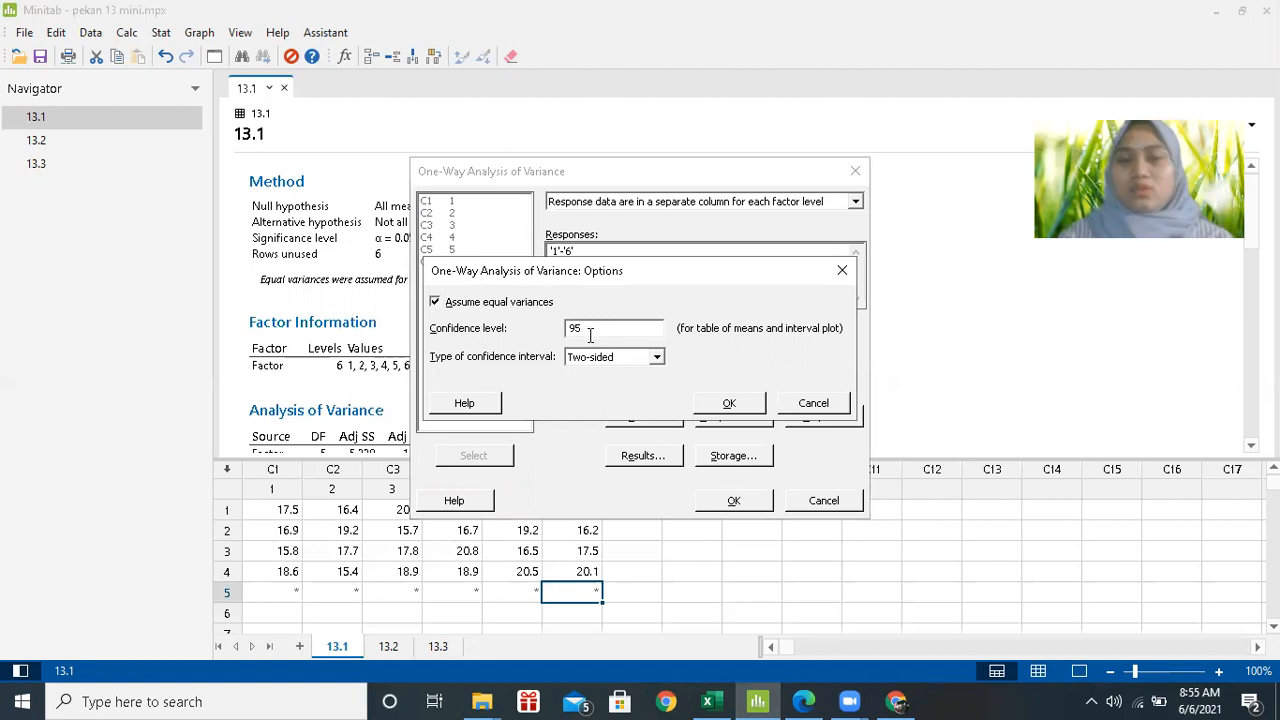
pyautogui.click(719, 404)
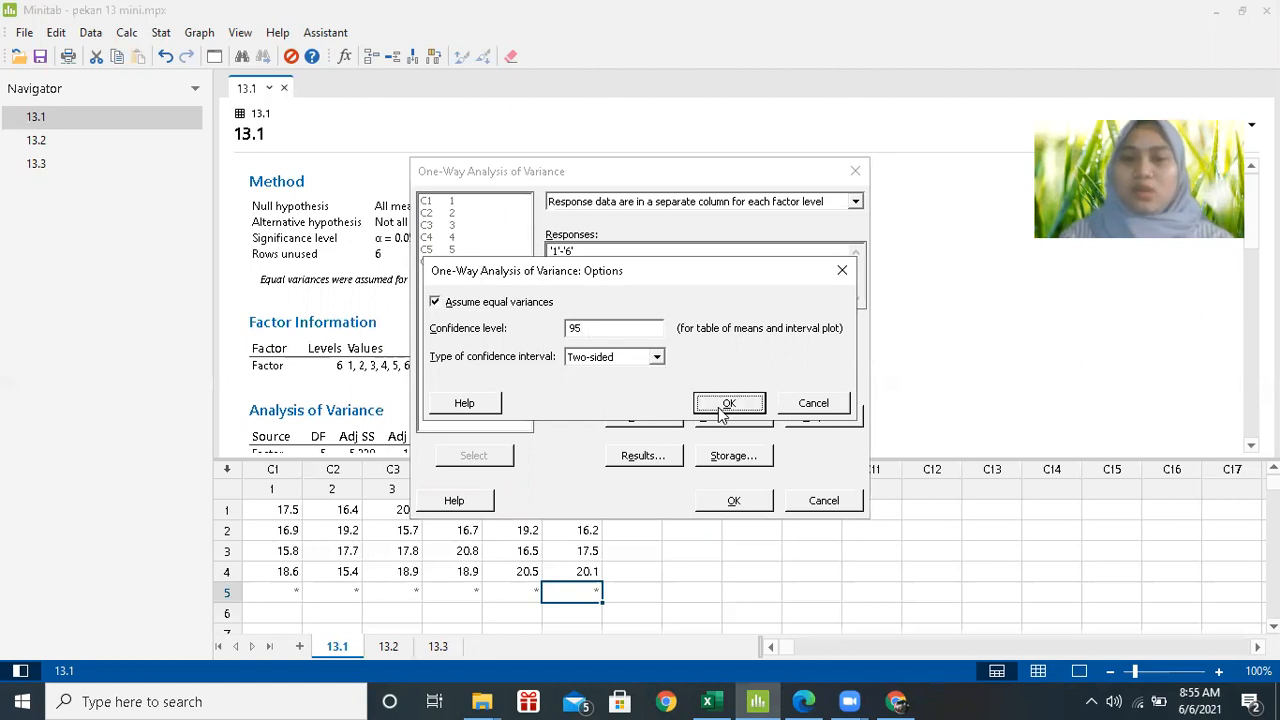
pyautogui.click(727, 505)
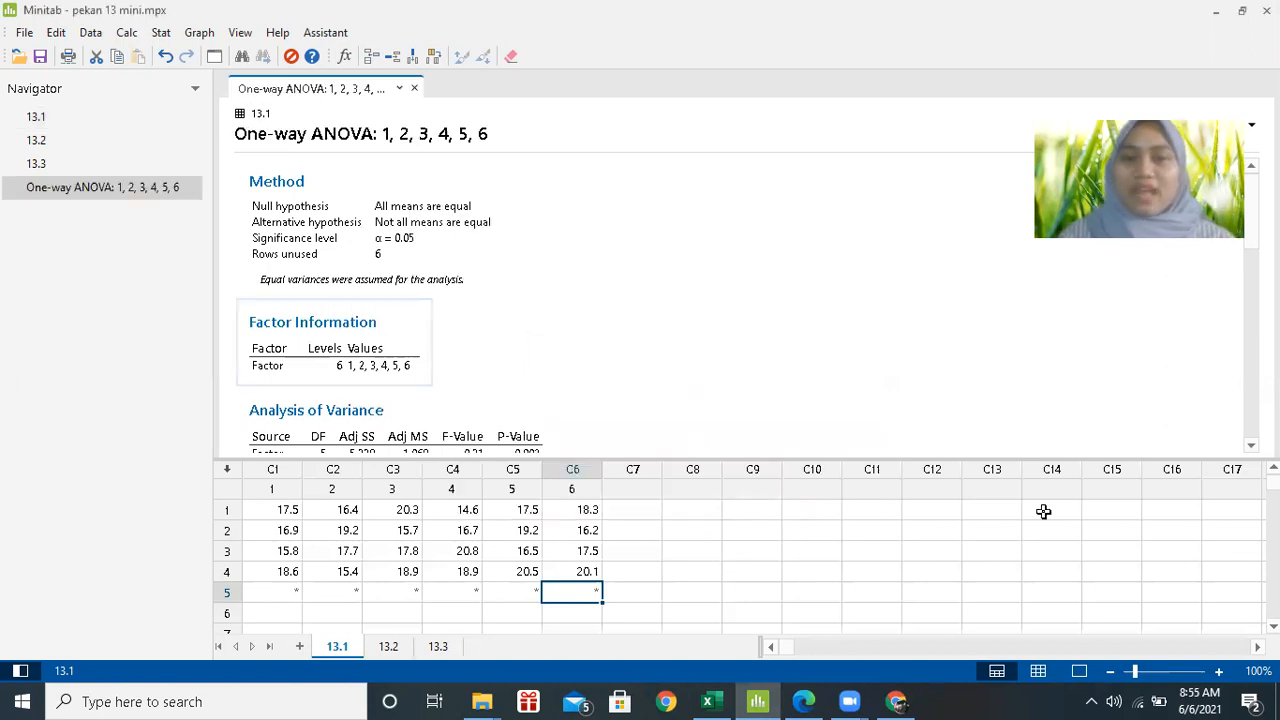
# Step: Examine the Analysis of Variance table in the new One-way ANOVA output and in the saved 13.1 output
pyautogui.click(1251, 446)
pyautogui.scroll(-2, 510, 330)
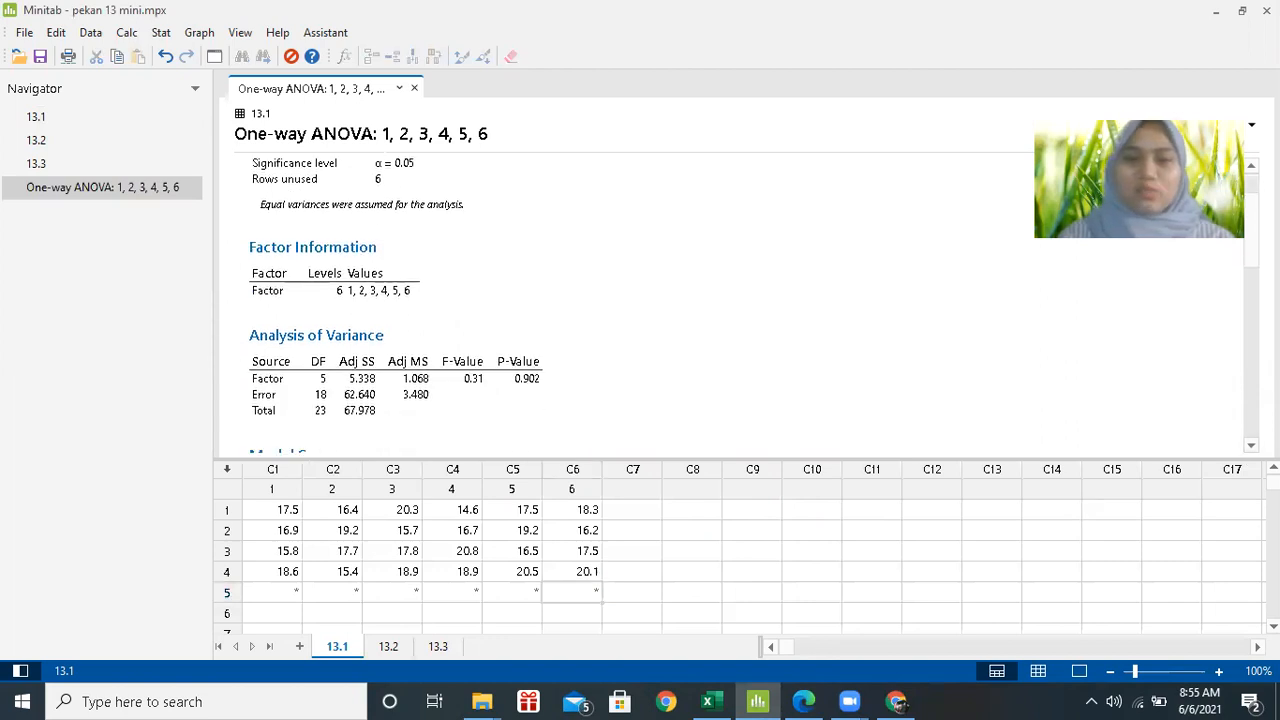
pyautogui.click(35, 118)
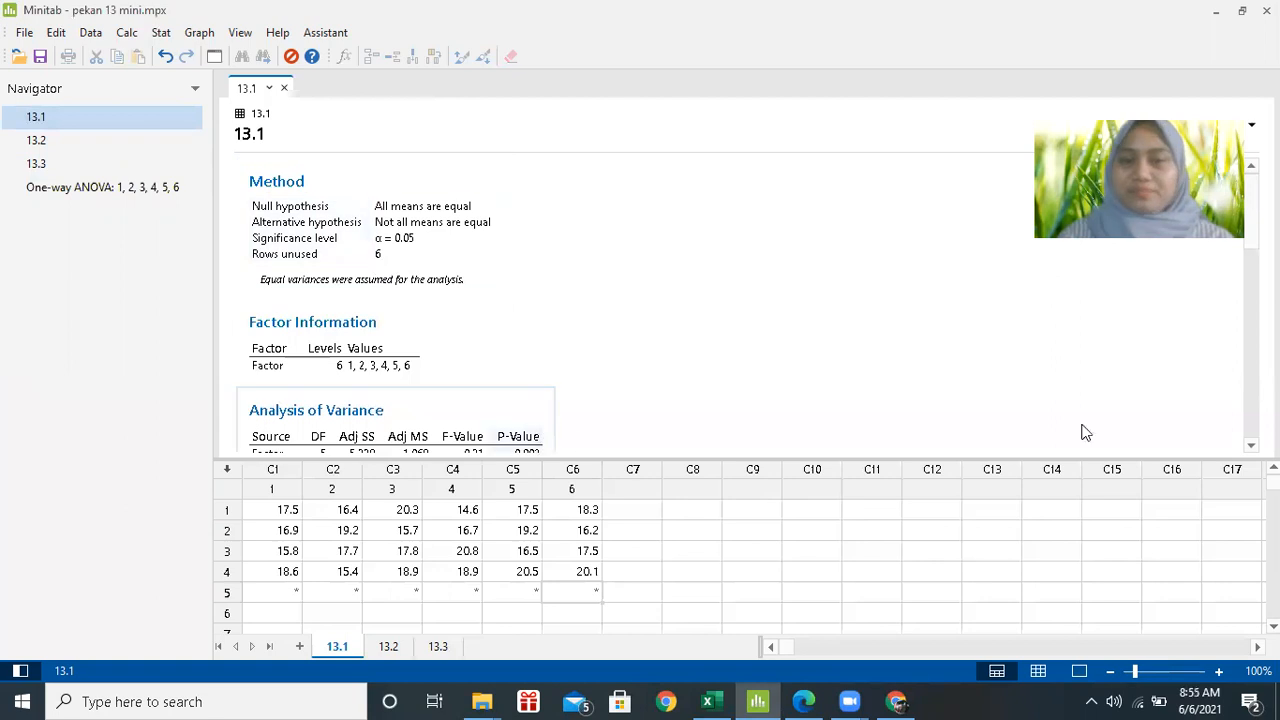
pyautogui.scroll(-3, 640, 290)
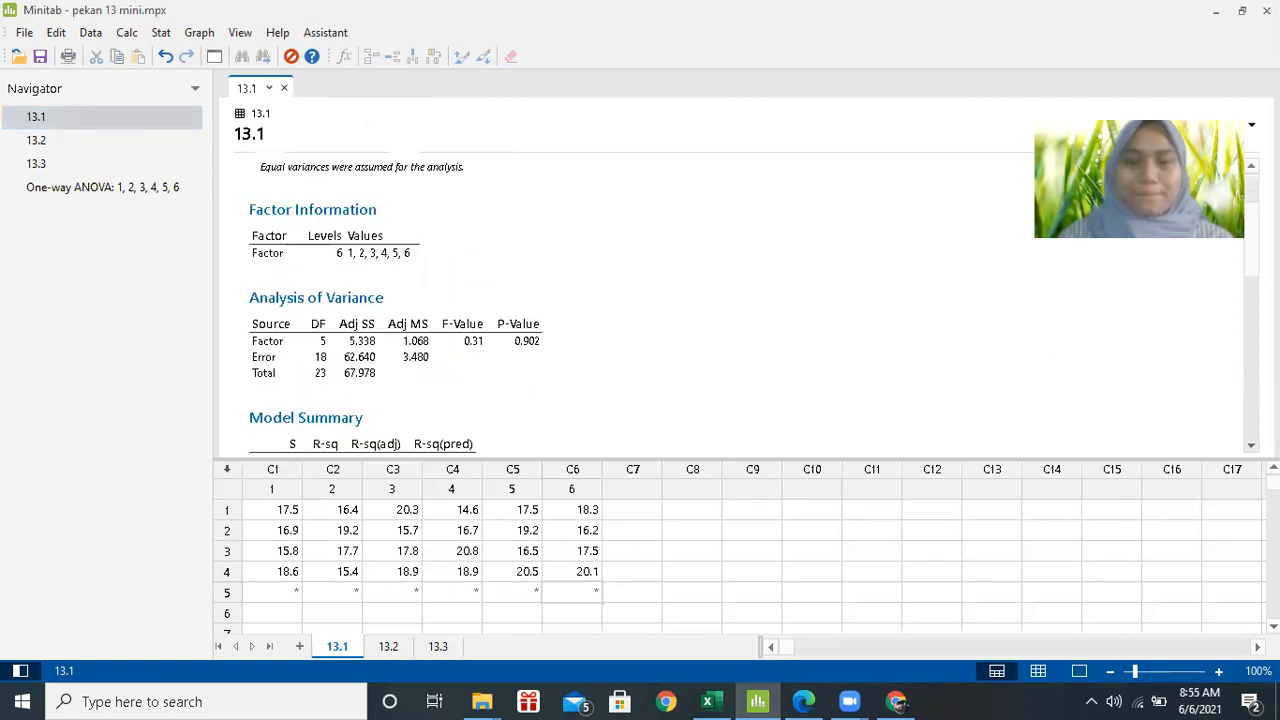
pyautogui.scroll(-1, 420, 178)
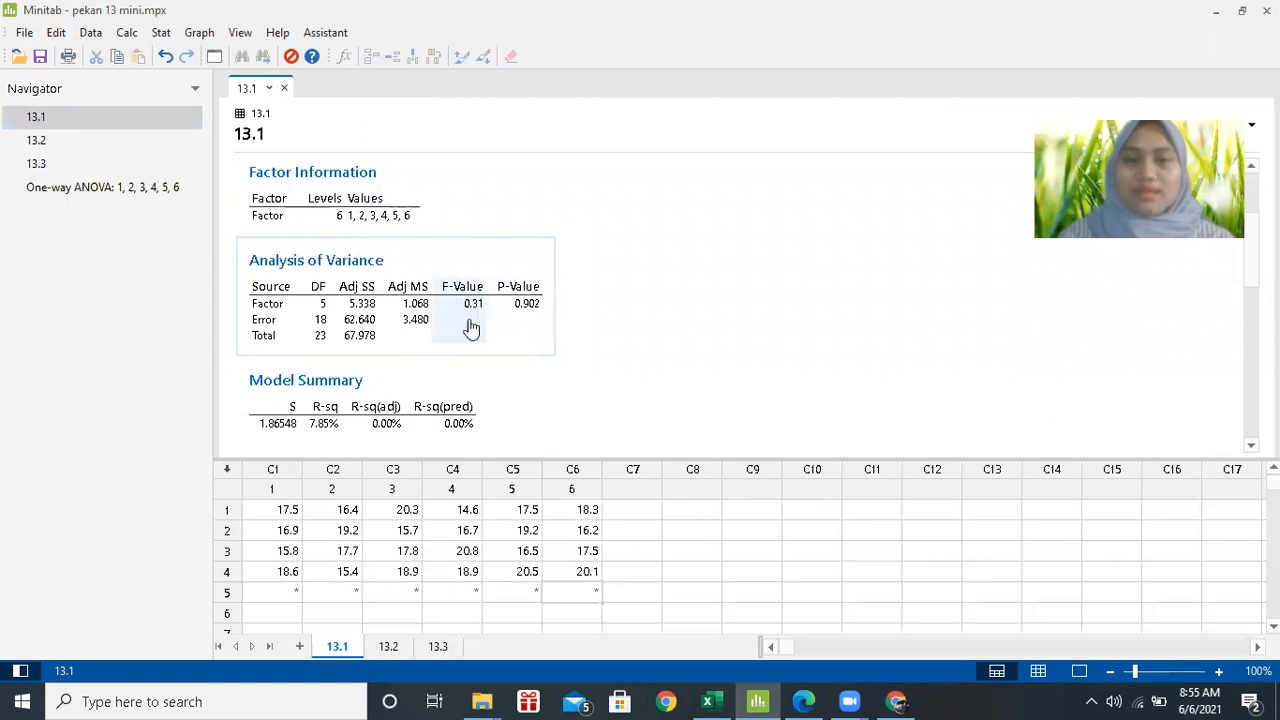
# Step: Compare the Between Groups F value on Excel sheet 13.1 with the F-Value in Minitab's Analysis of Variance table
pyautogui.click(713, 700)
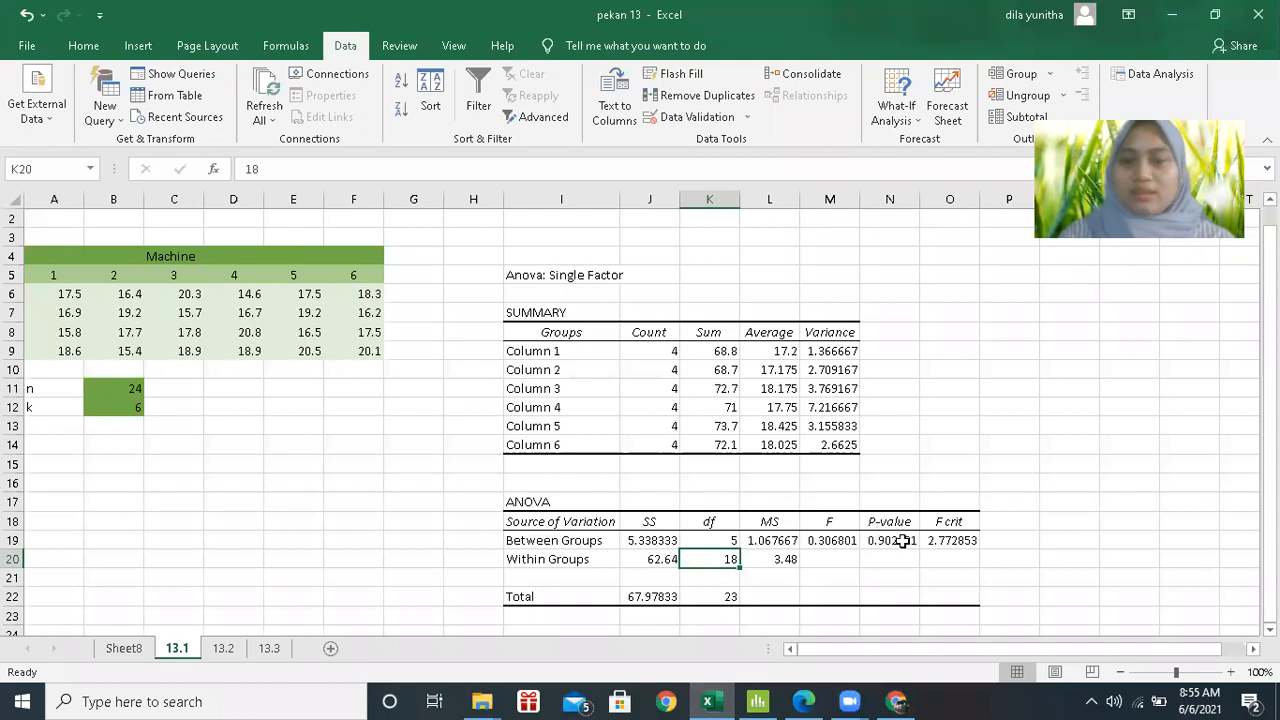
pyautogui.click(832, 541)
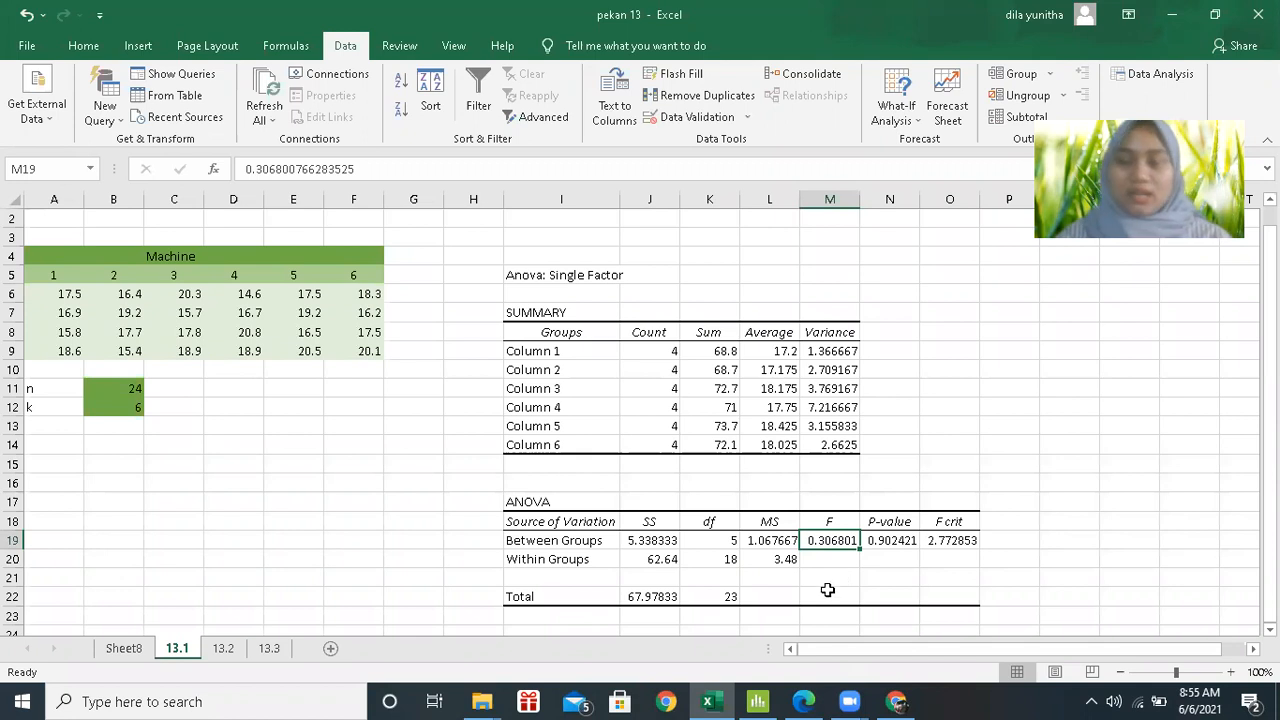
pyautogui.click(755, 700)
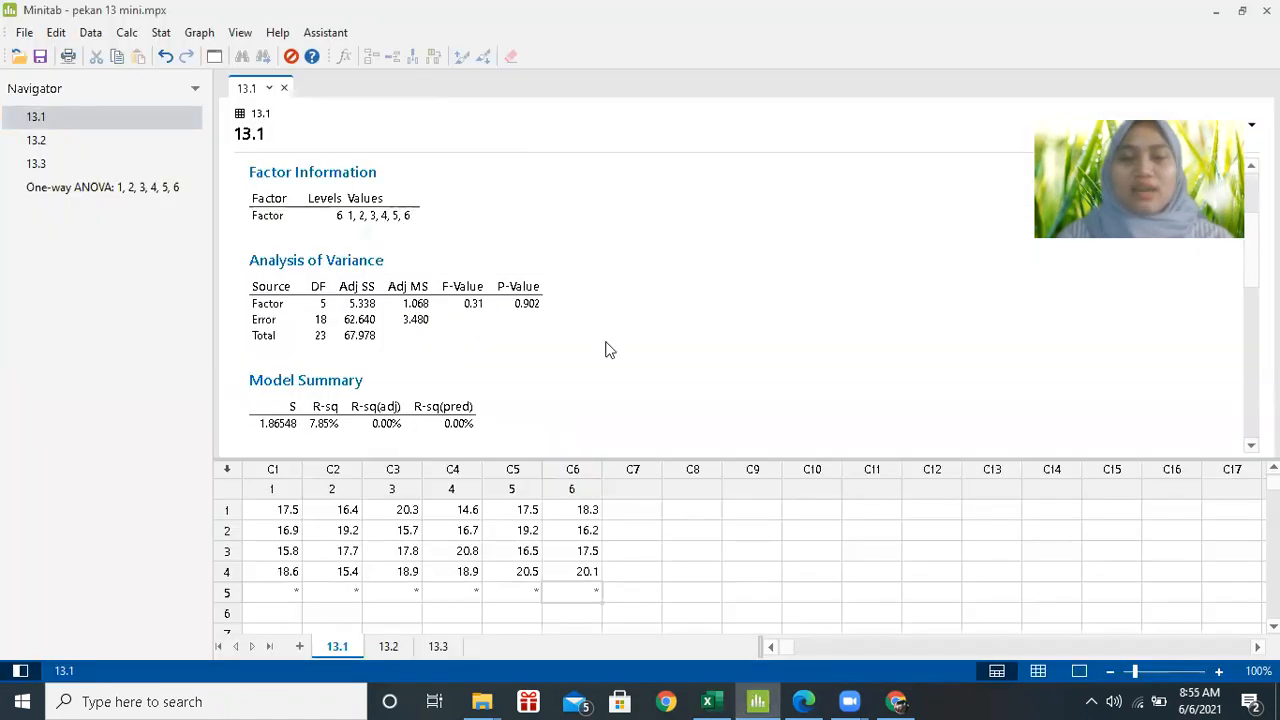
pyautogui.click(478, 314)
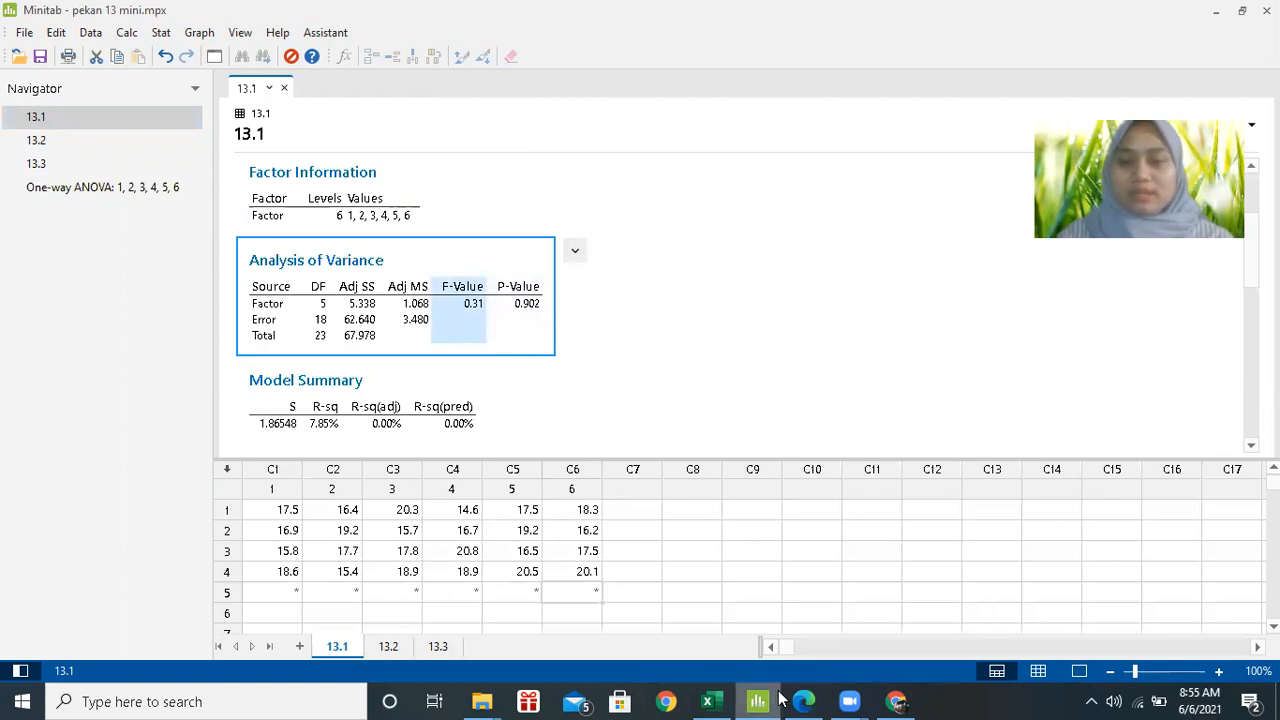
# Step: Switch back to Excel and compare the F value with F crit in the 13.1 ANOVA table
pyautogui.click(710, 701)
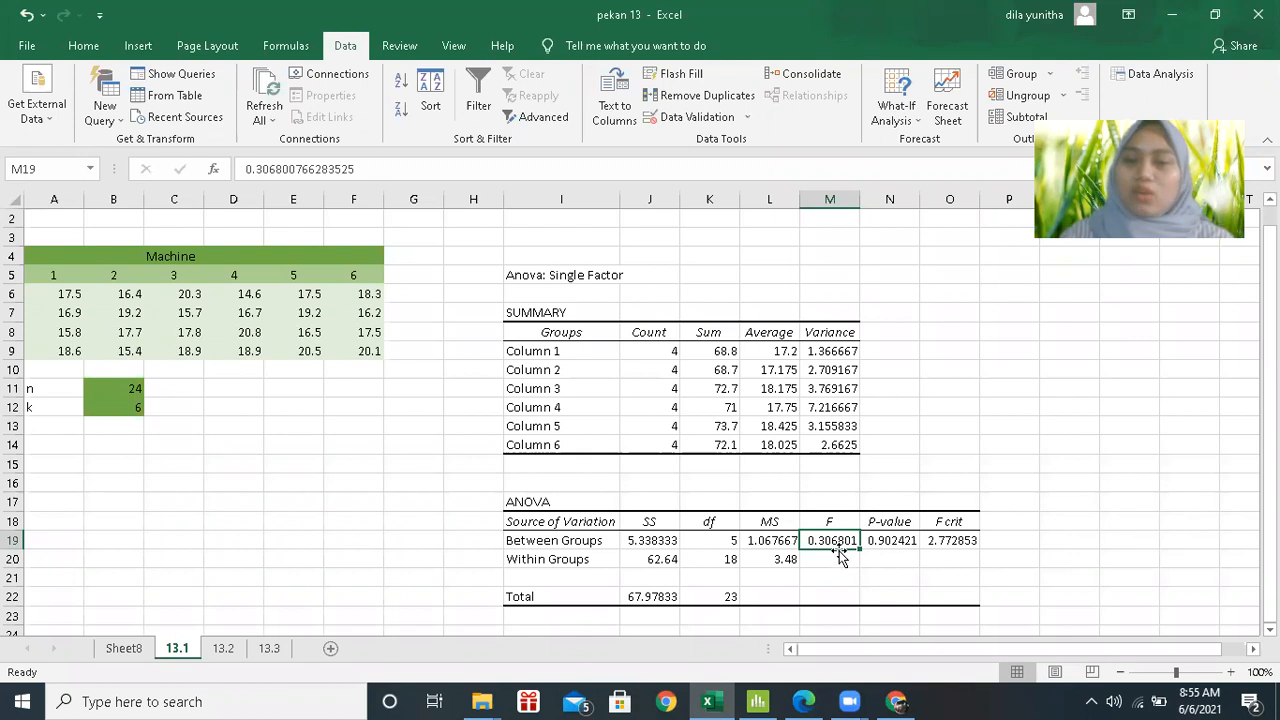
pyautogui.click(963, 541)
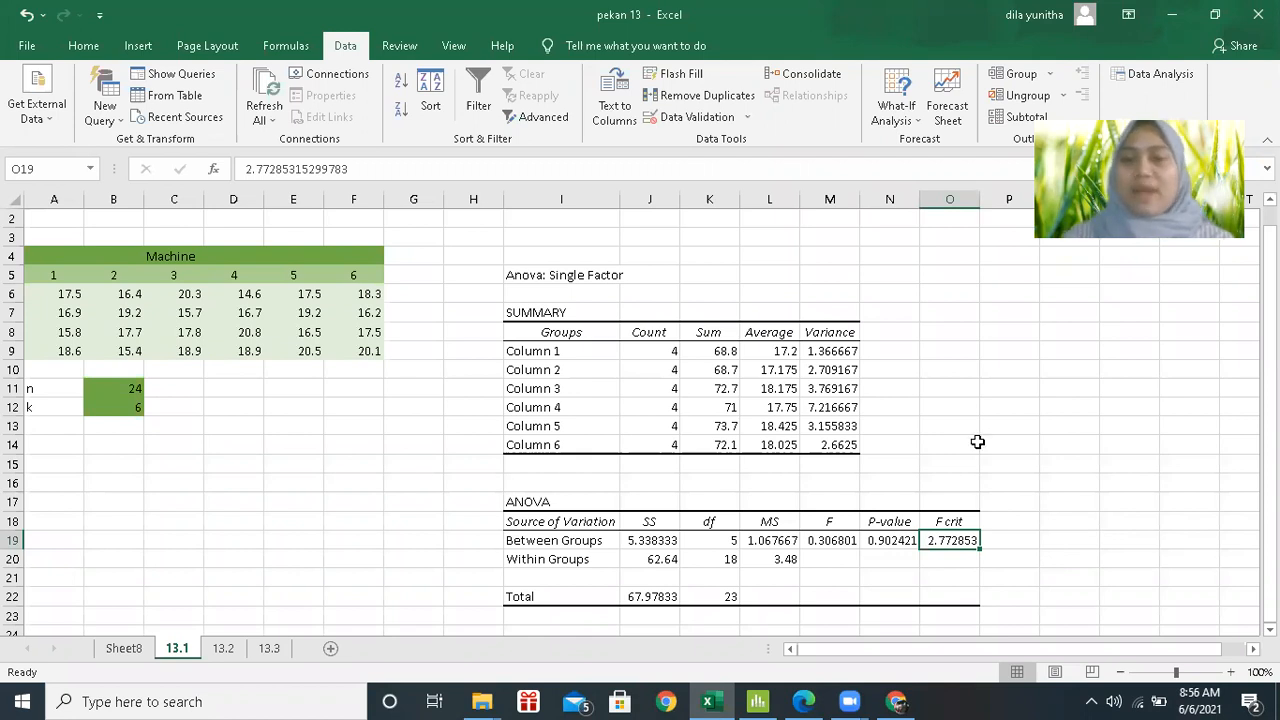
pyautogui.click(983, 408)
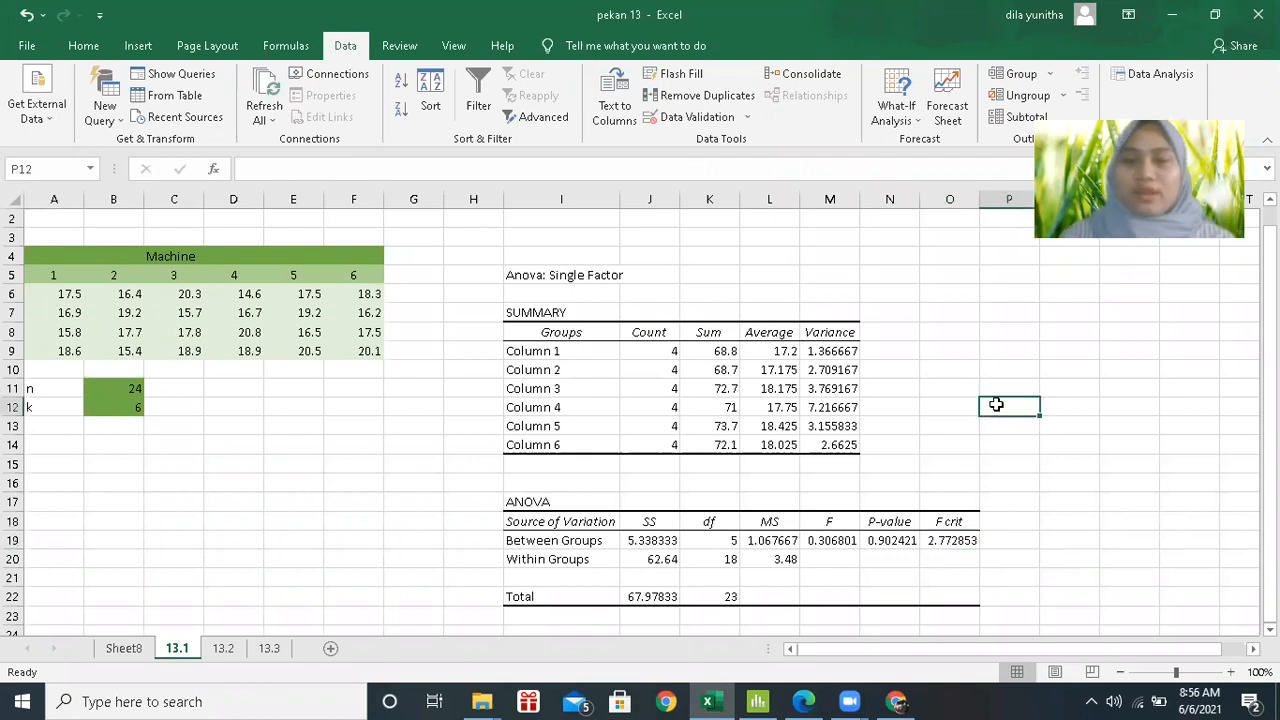
pyautogui.write('fh')
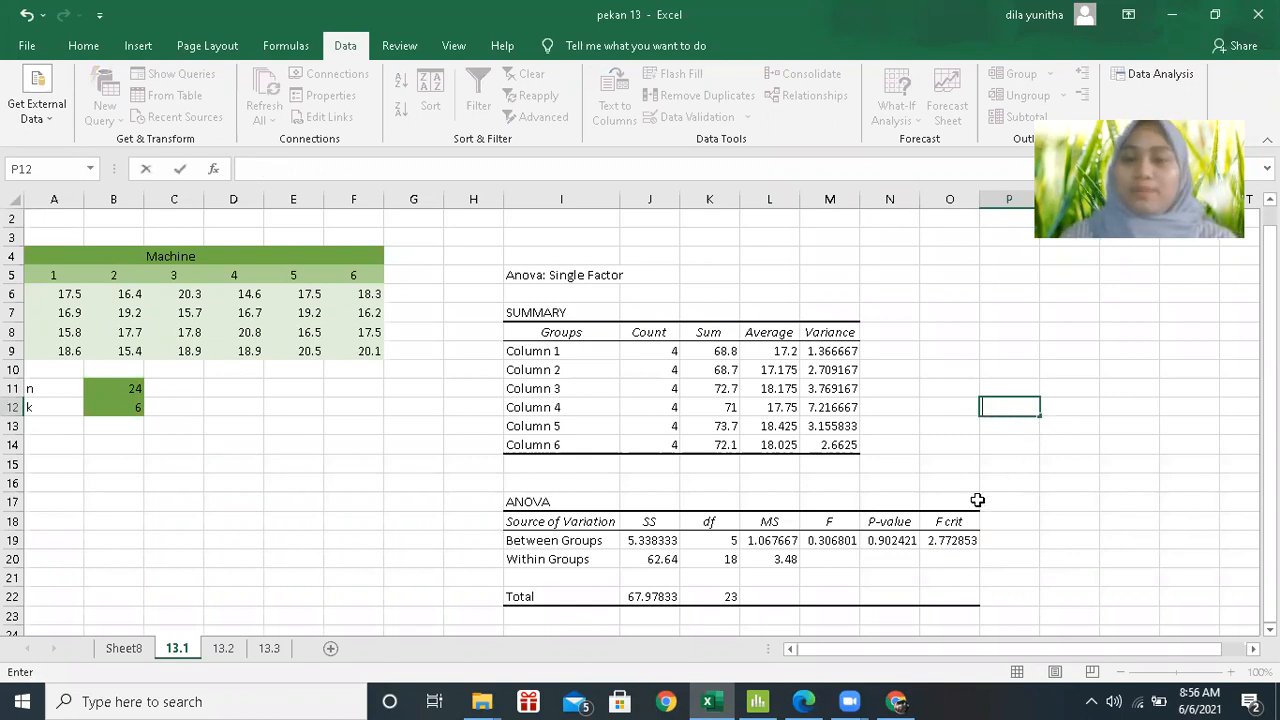
pyautogui.click(843, 546)
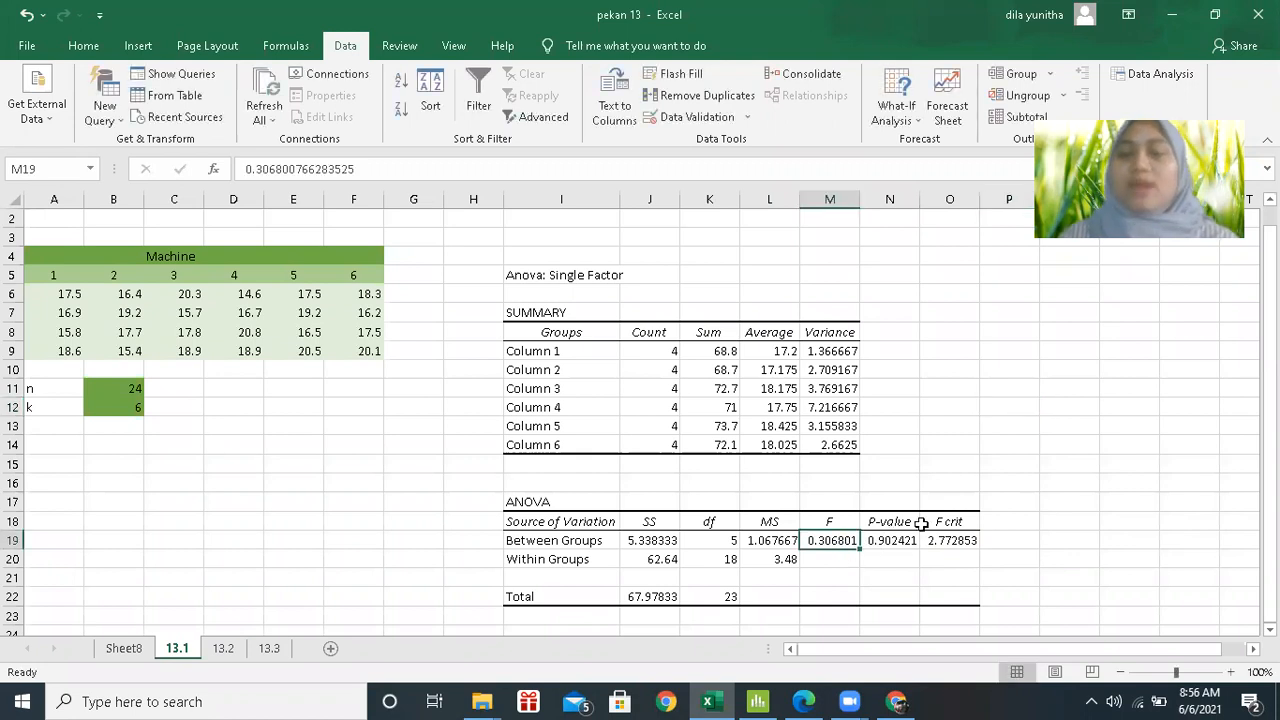
pyautogui.click(945, 546)
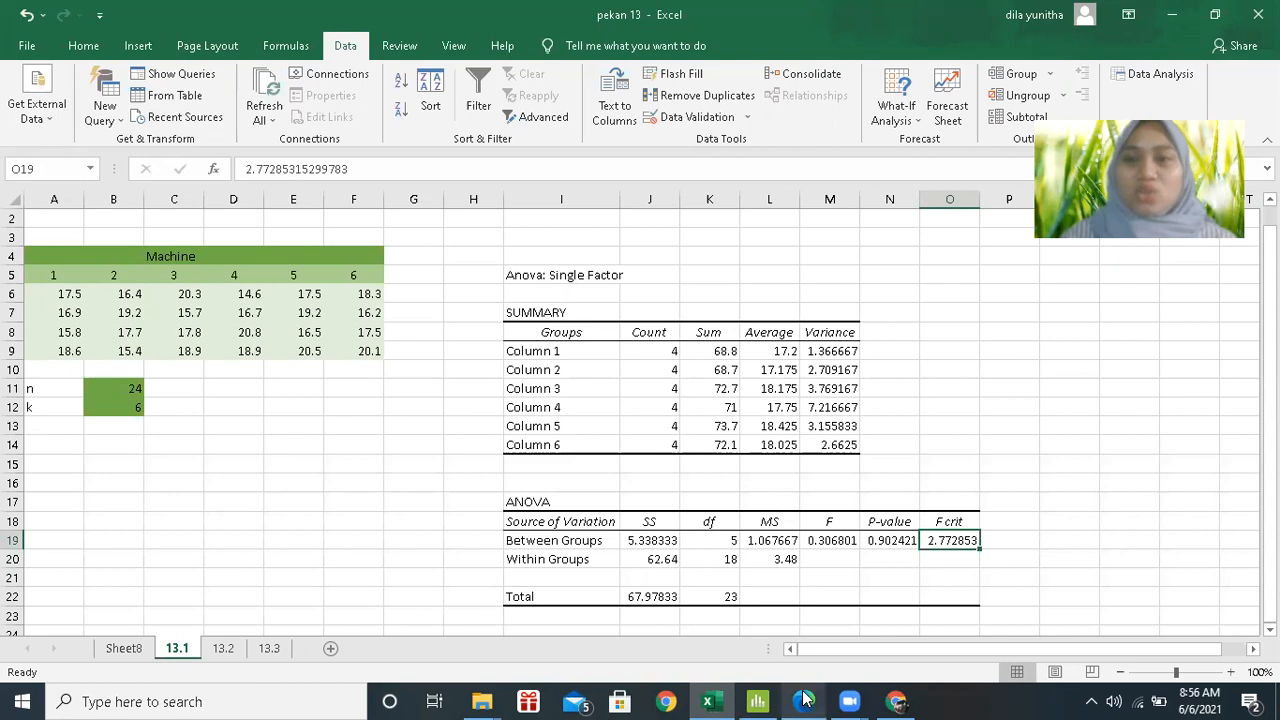
# Step: Switch to the exercises page of the textbook PDF in Edge and select 'the 0.05 level' in exercise 13.2
pyautogui.click(805, 600)
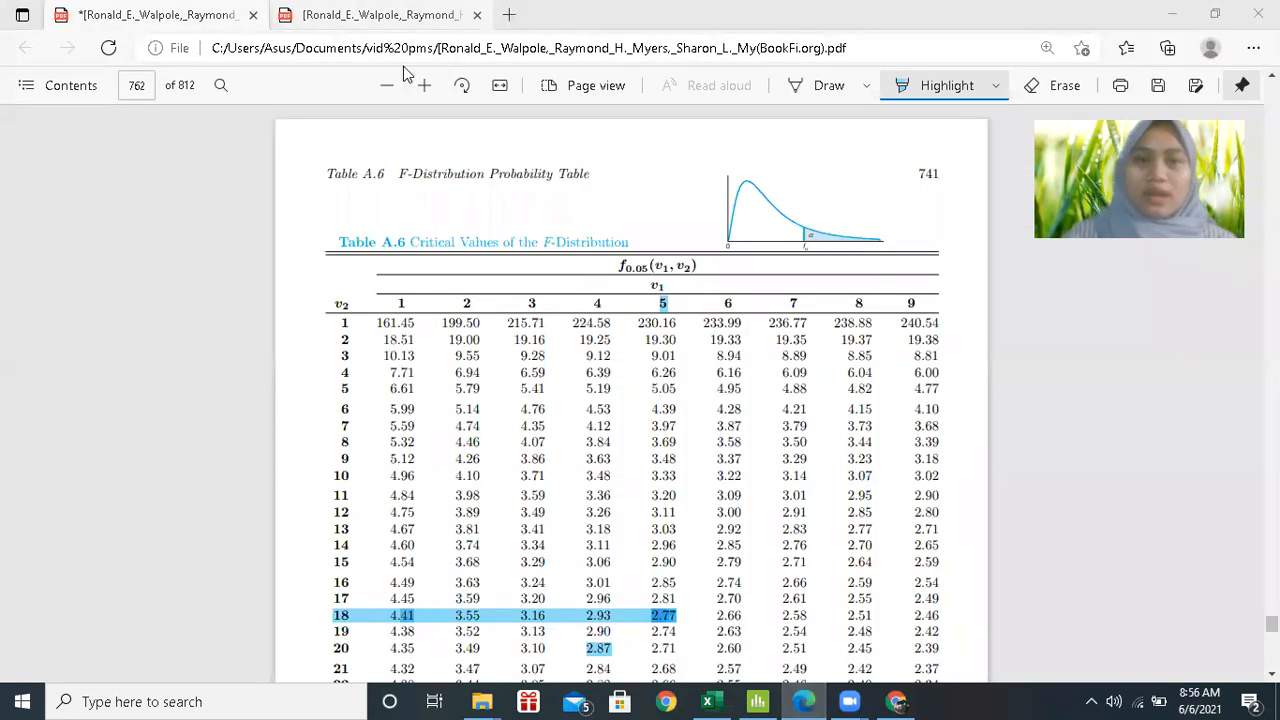
pyautogui.hotkey('ctrl', 'Tab')
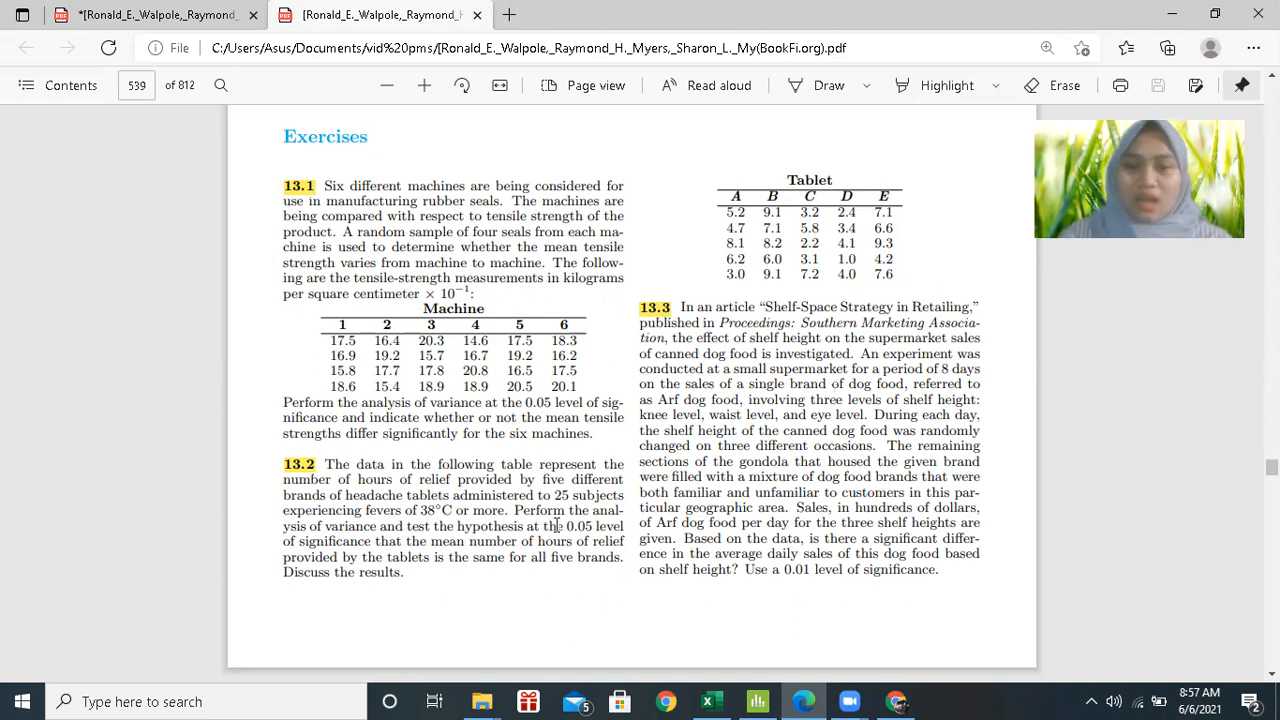
pyautogui.moveTo(545, 525); pyautogui.dragTo(625, 529)
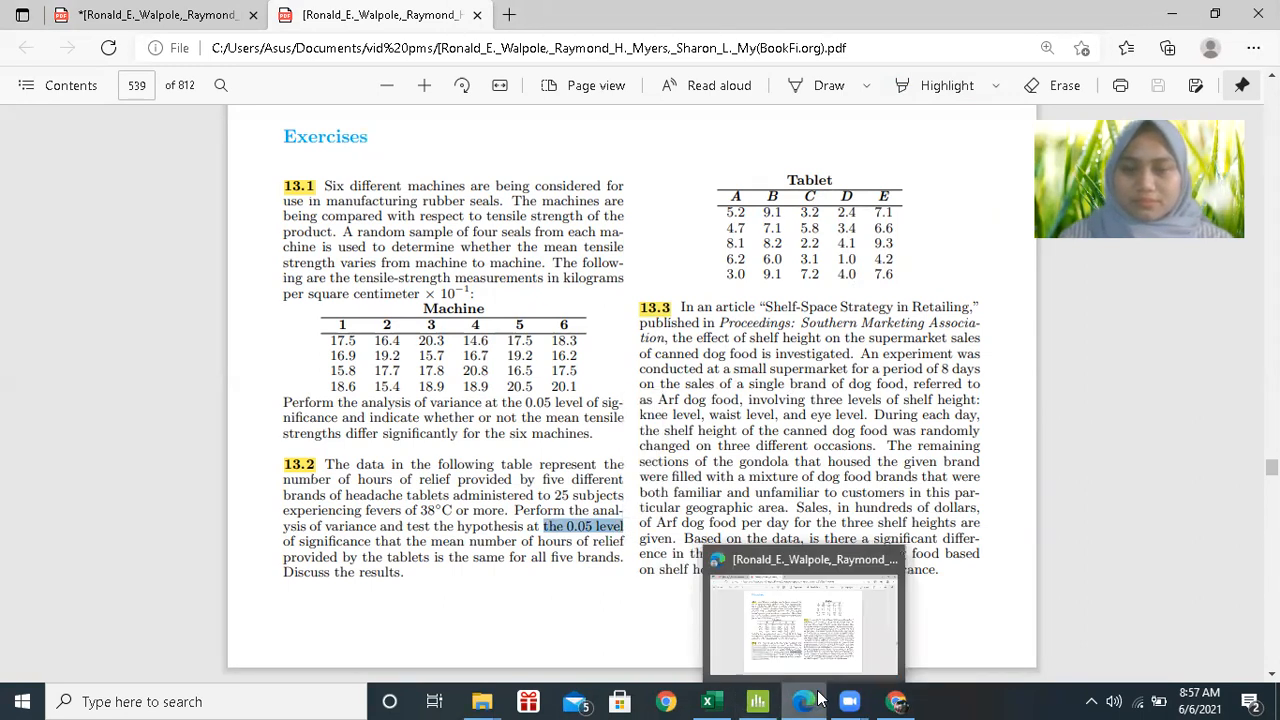
# Step: Switch to Excel and open sheet 13.2 with the tablet data
pyautogui.click(707, 700)
pyautogui.click(223, 648)
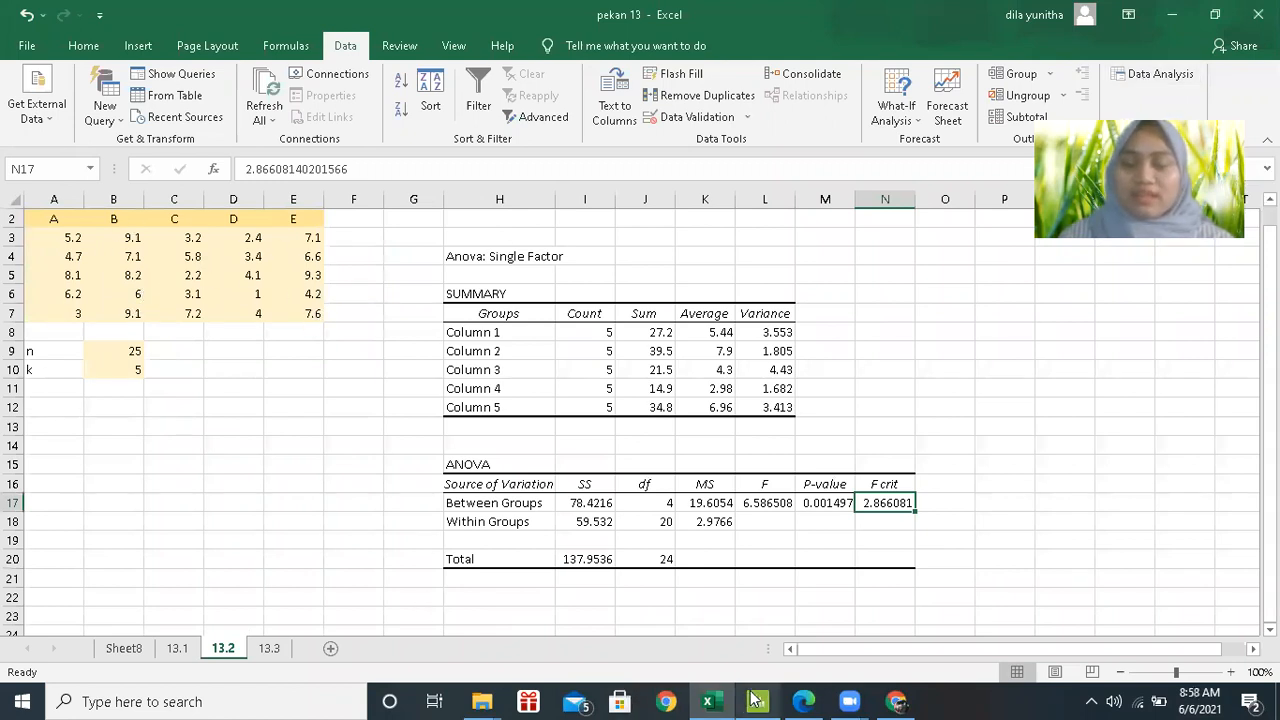
pyautogui.click(812, 701)
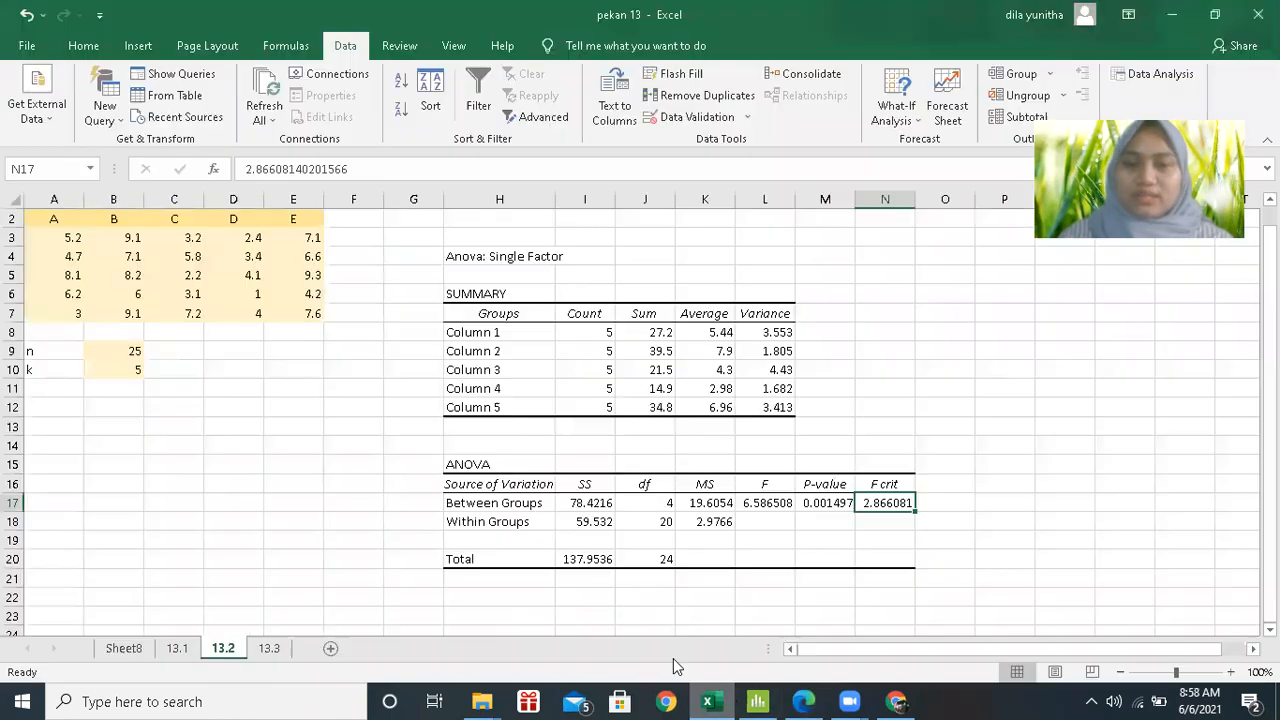
pyautogui.click(708, 701)
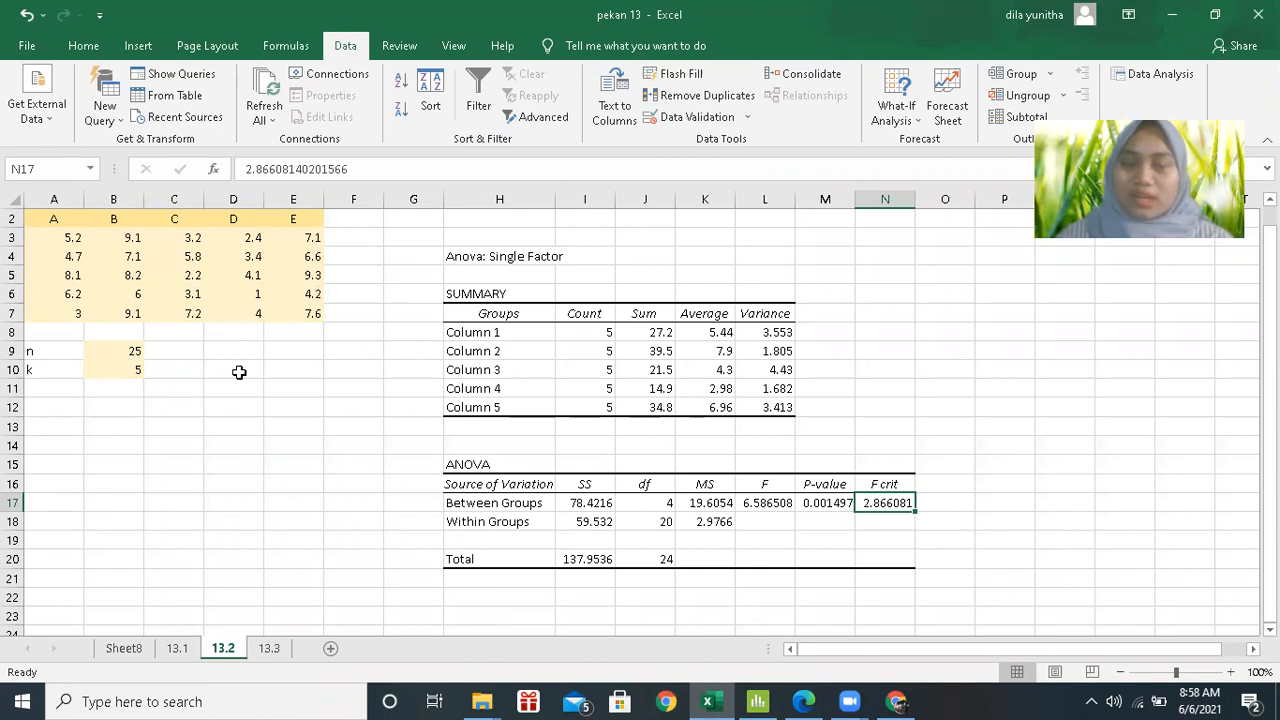
# Step: Run Anova: Single Factor on range A3:E7, grouped by columns with alpha 0.05, and output to a new worksheet
pyautogui.click(1160, 74)
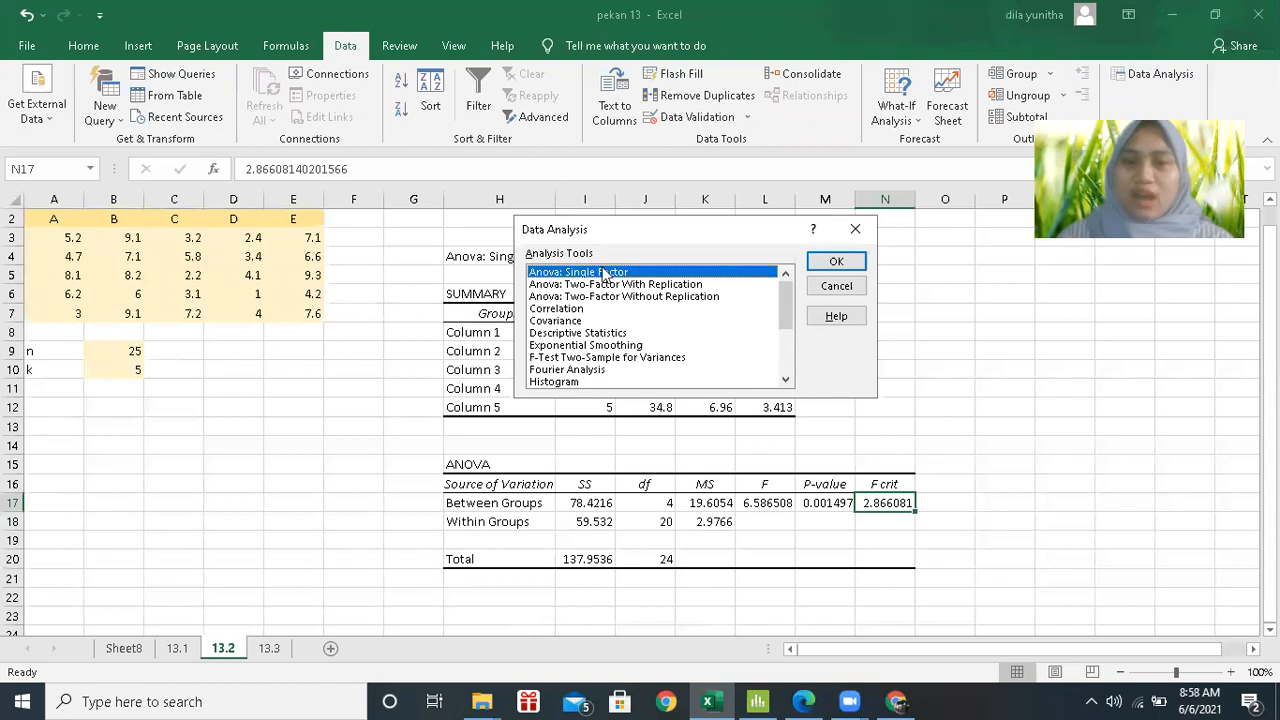
pyautogui.click(831, 261)
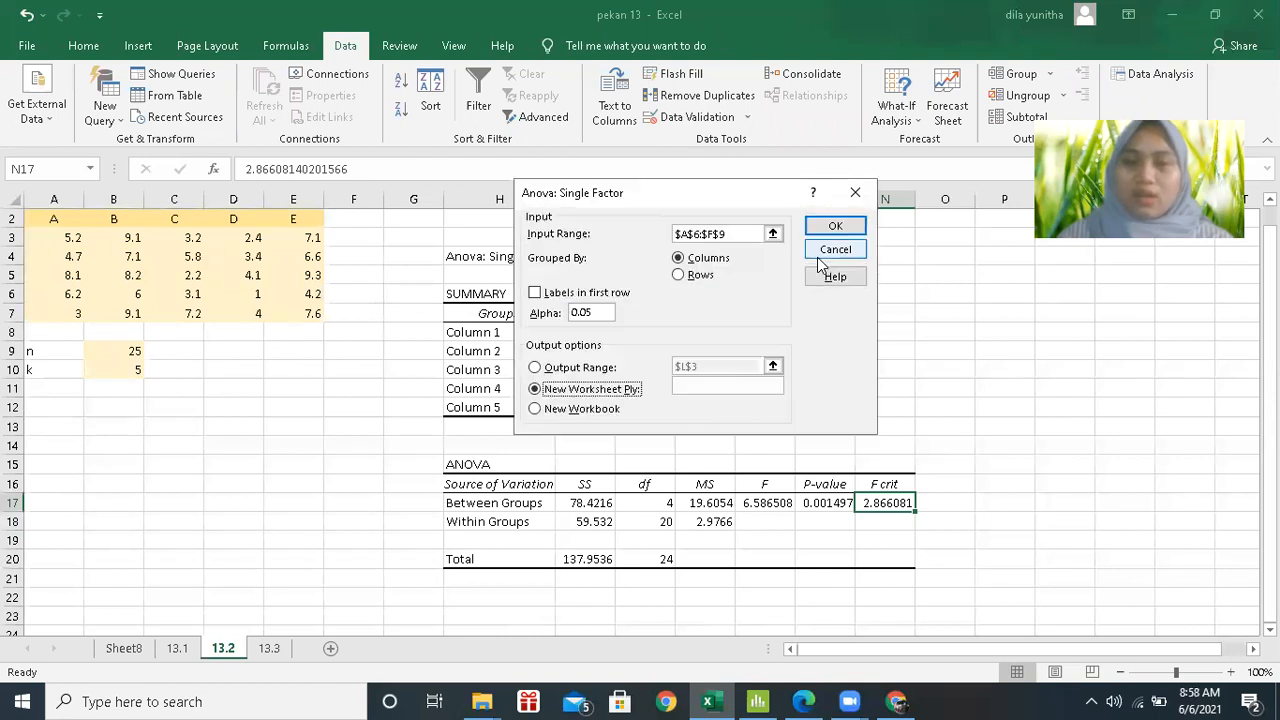
pyautogui.click(753, 238)
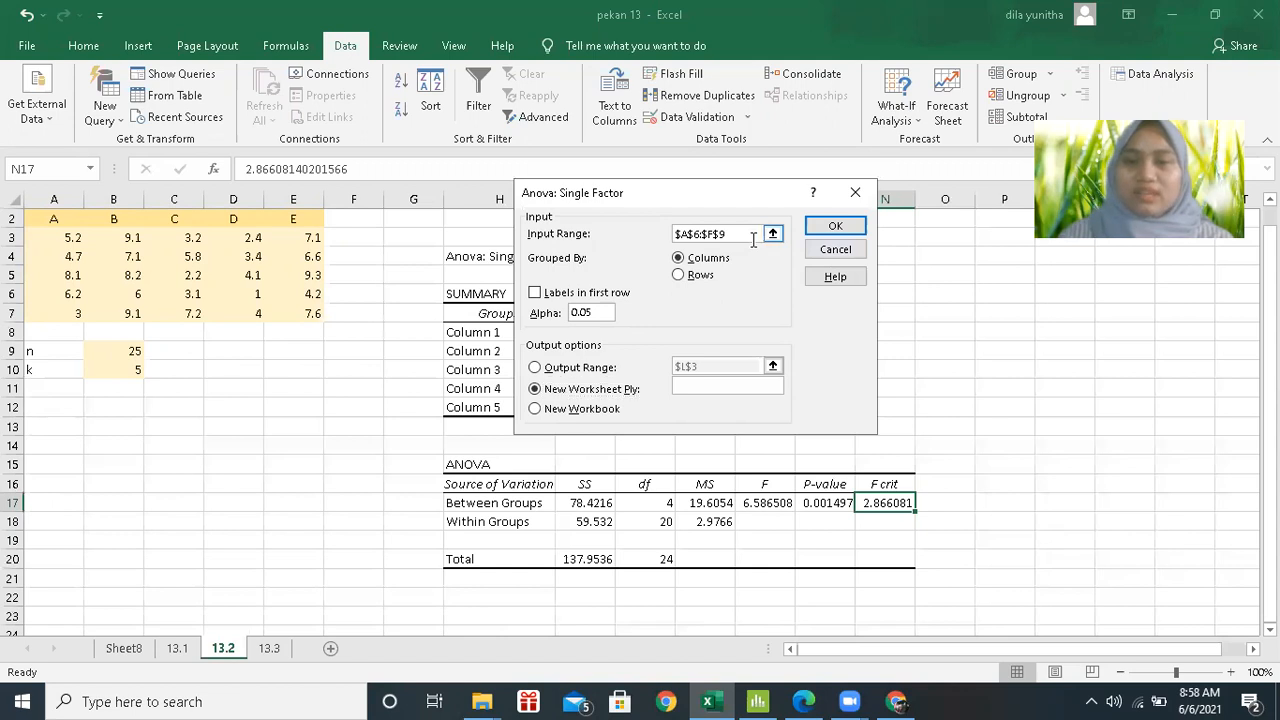
pyautogui.press('BackSpace')
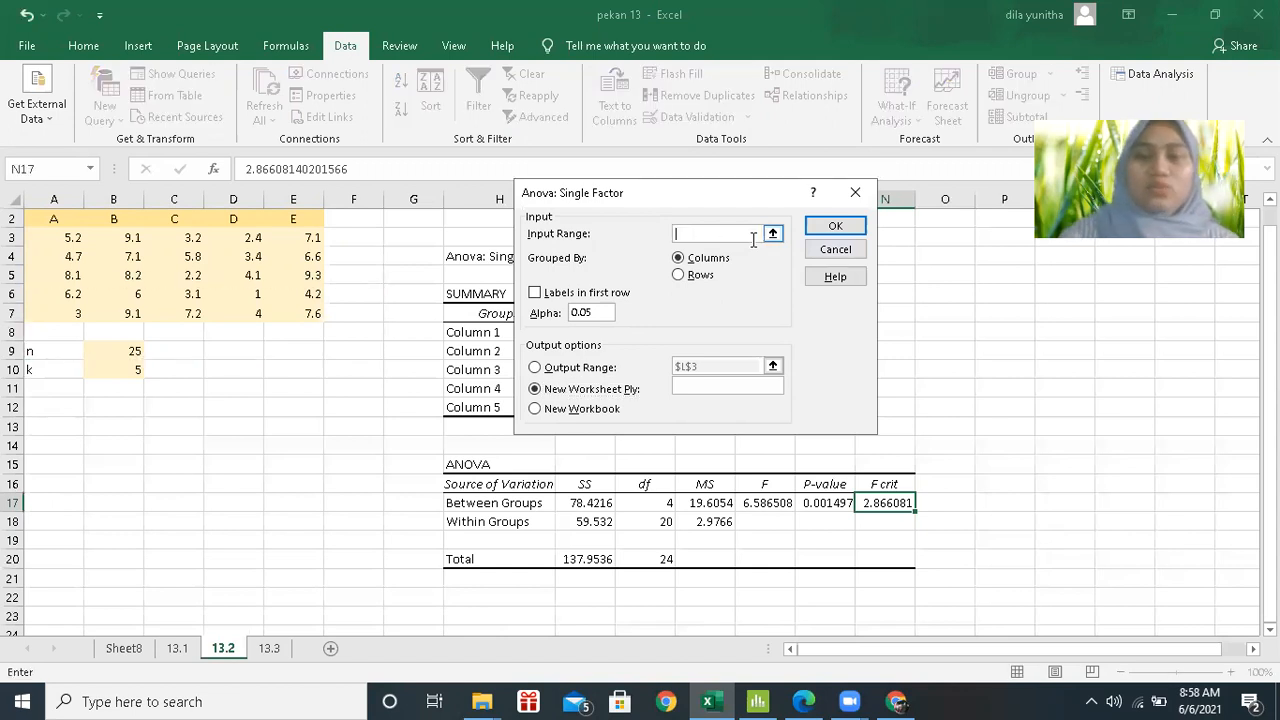
pyautogui.click(74, 238)
pyautogui.moveTo(74, 238); pyautogui.dragTo(305, 314)
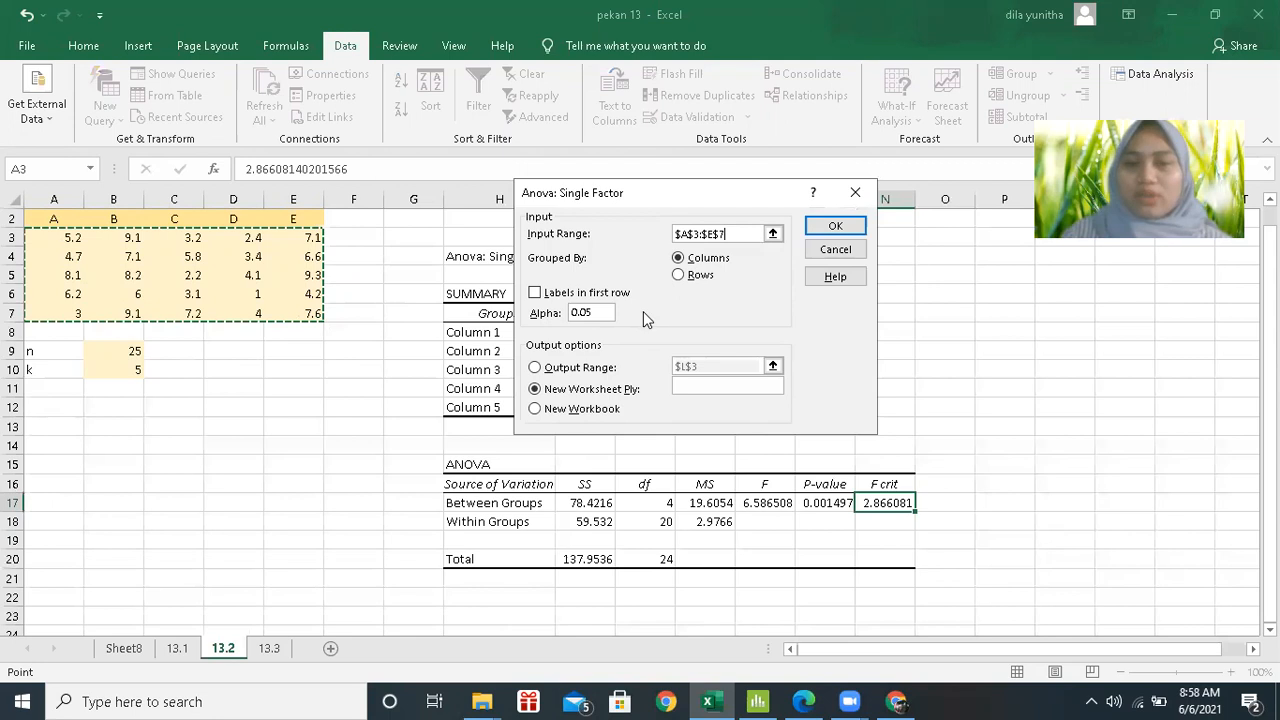
pyautogui.click(835, 227)
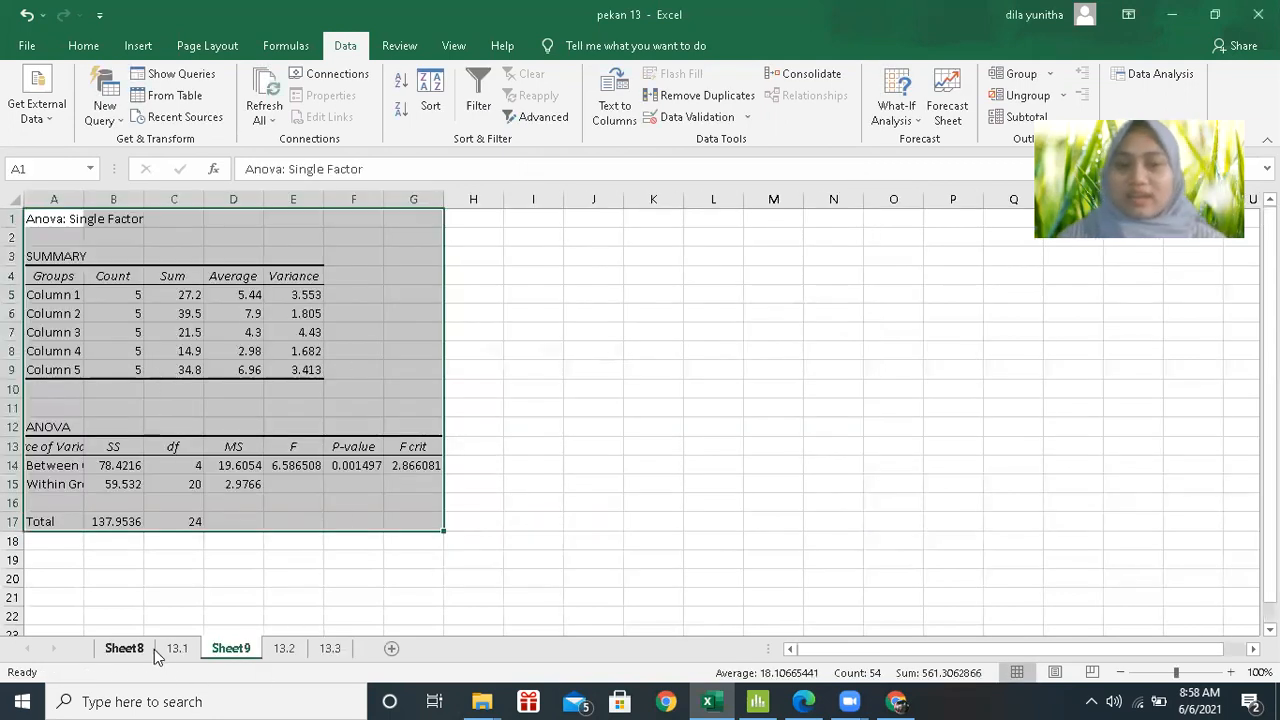
# Step: Return to sheet 13.2 and check the between-groups and within-groups degrees of freedom in the ANOVA table
pyautogui.click(284, 648)
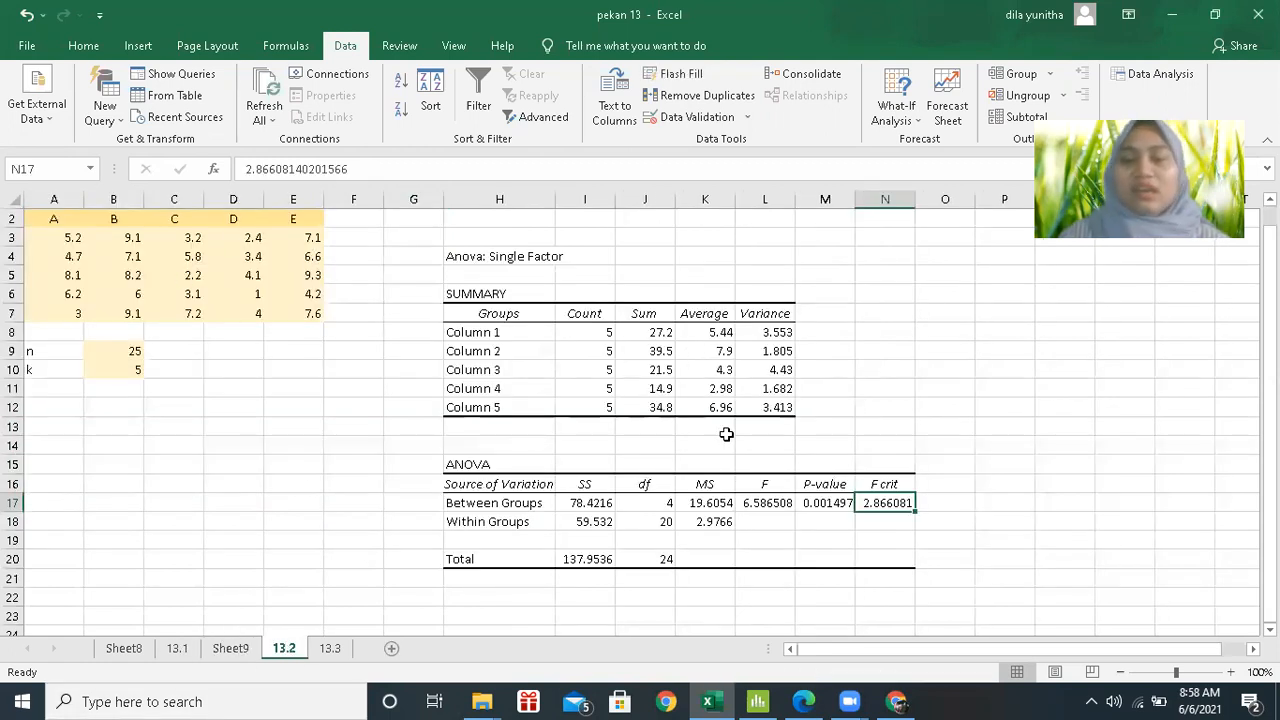
pyautogui.click(1073, 465)
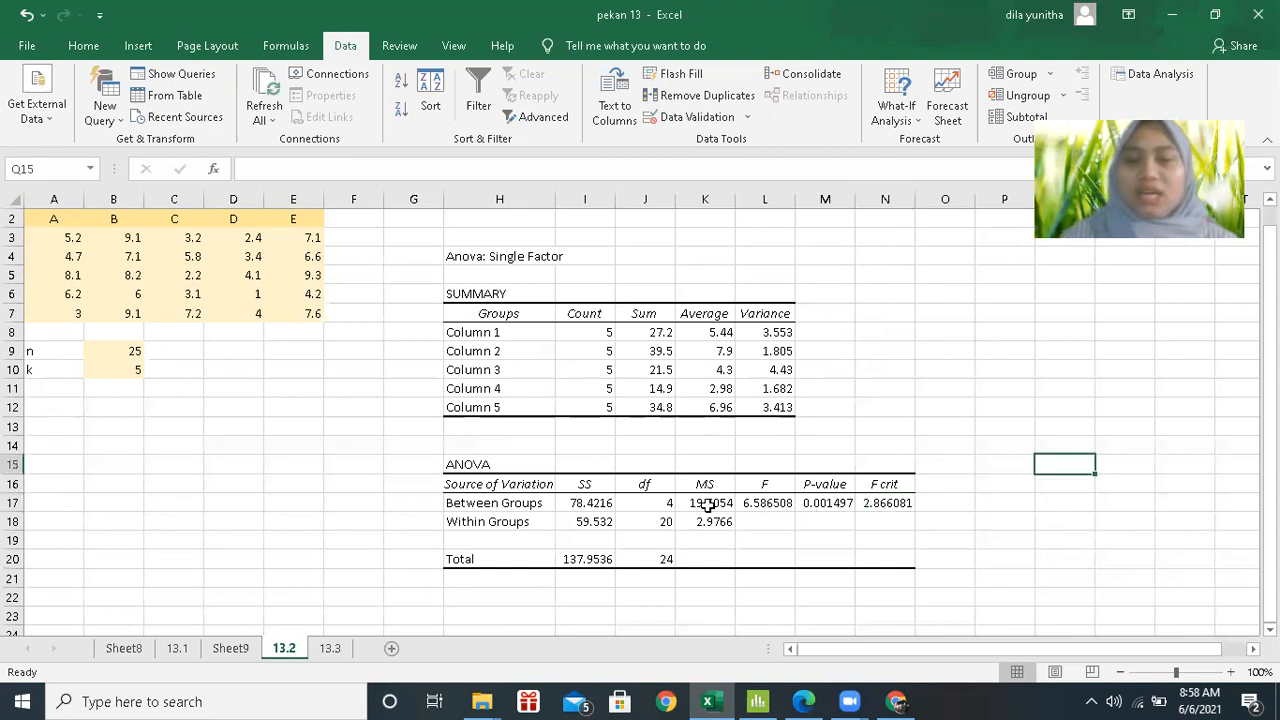
pyautogui.click(665, 502)
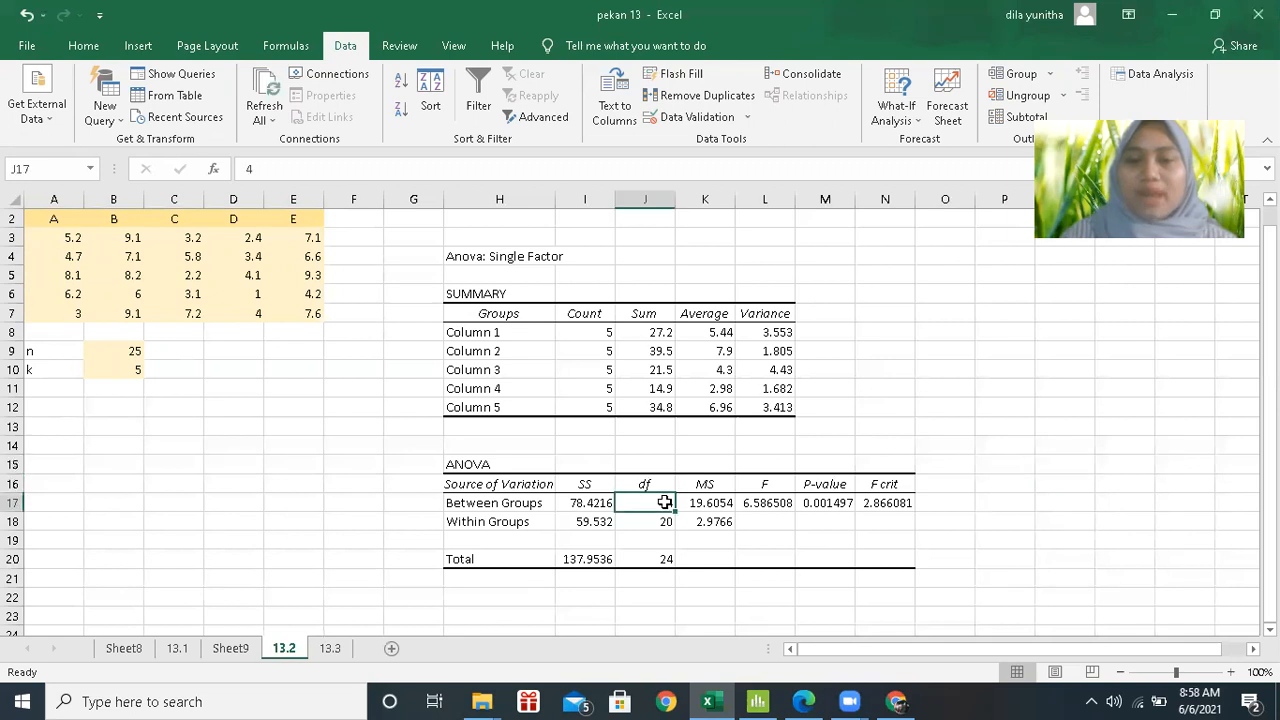
pyautogui.click(663, 536)
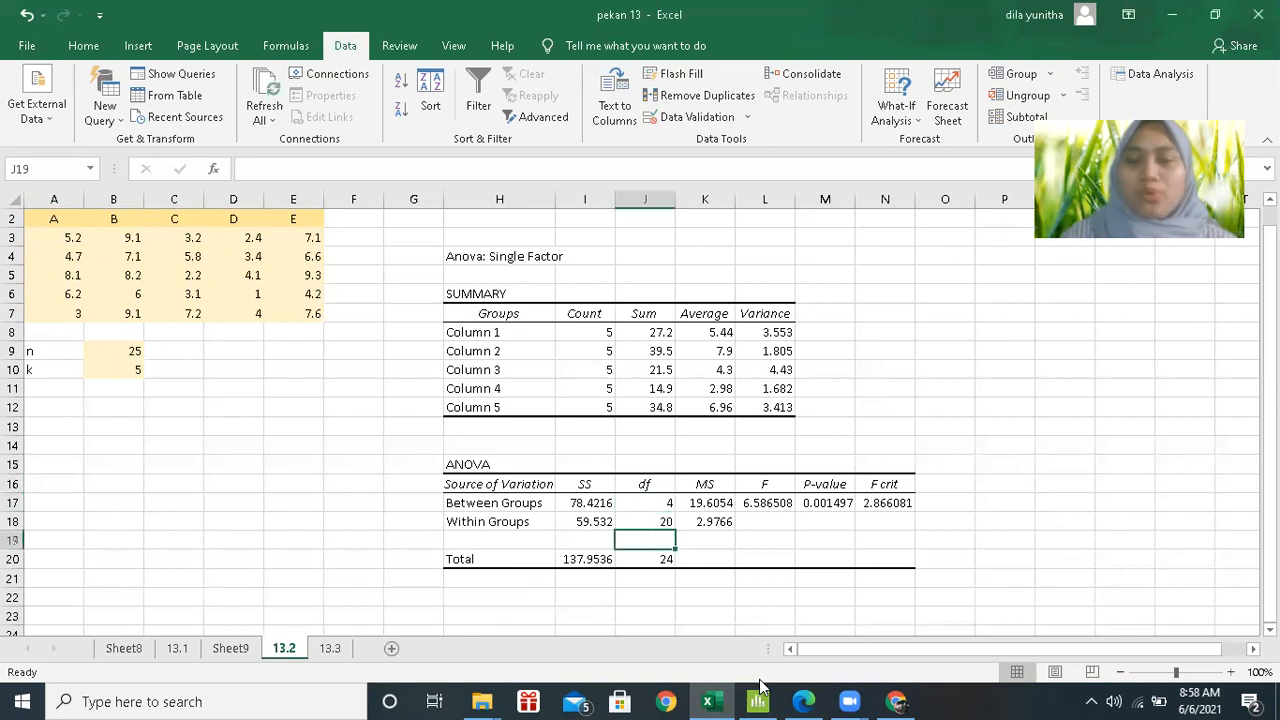
# Step: Compare the between-groups F value on sheet 13.2 with the f0.05 critical value for v1 = 4, v2 = 20 in Table A.6 in Edge
pyautogui.click(773, 503)
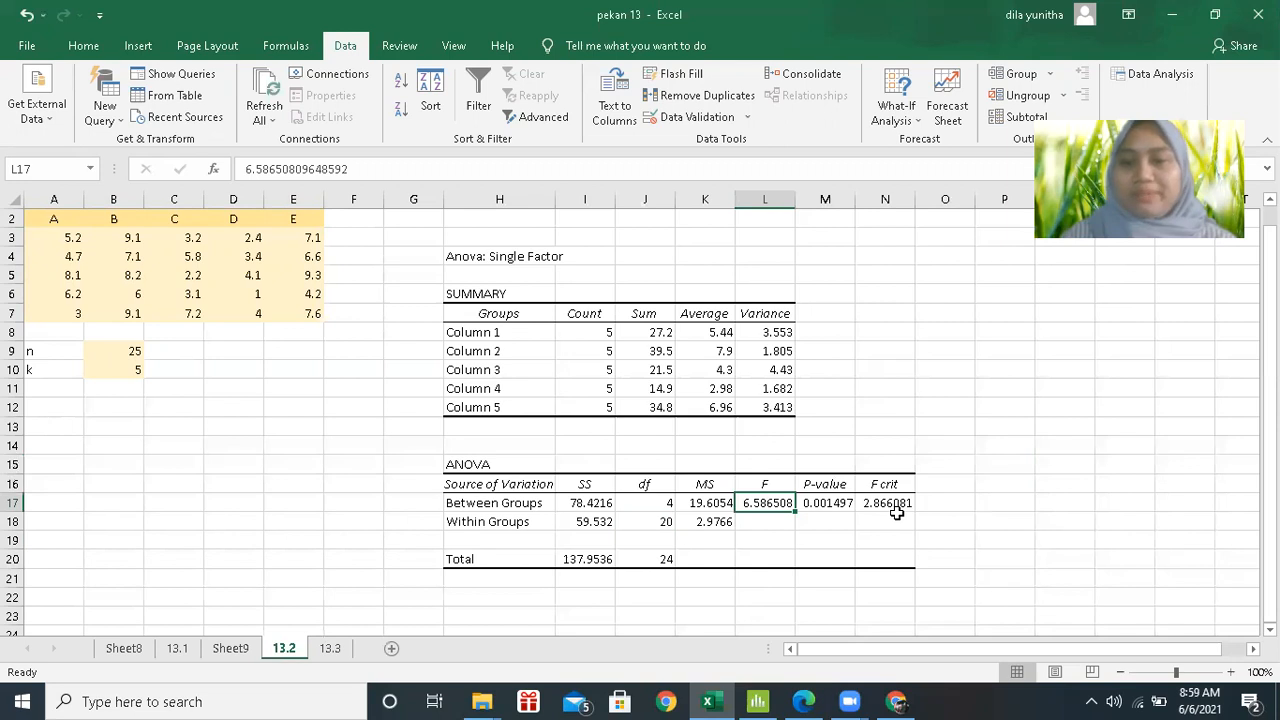
pyautogui.click(790, 699)
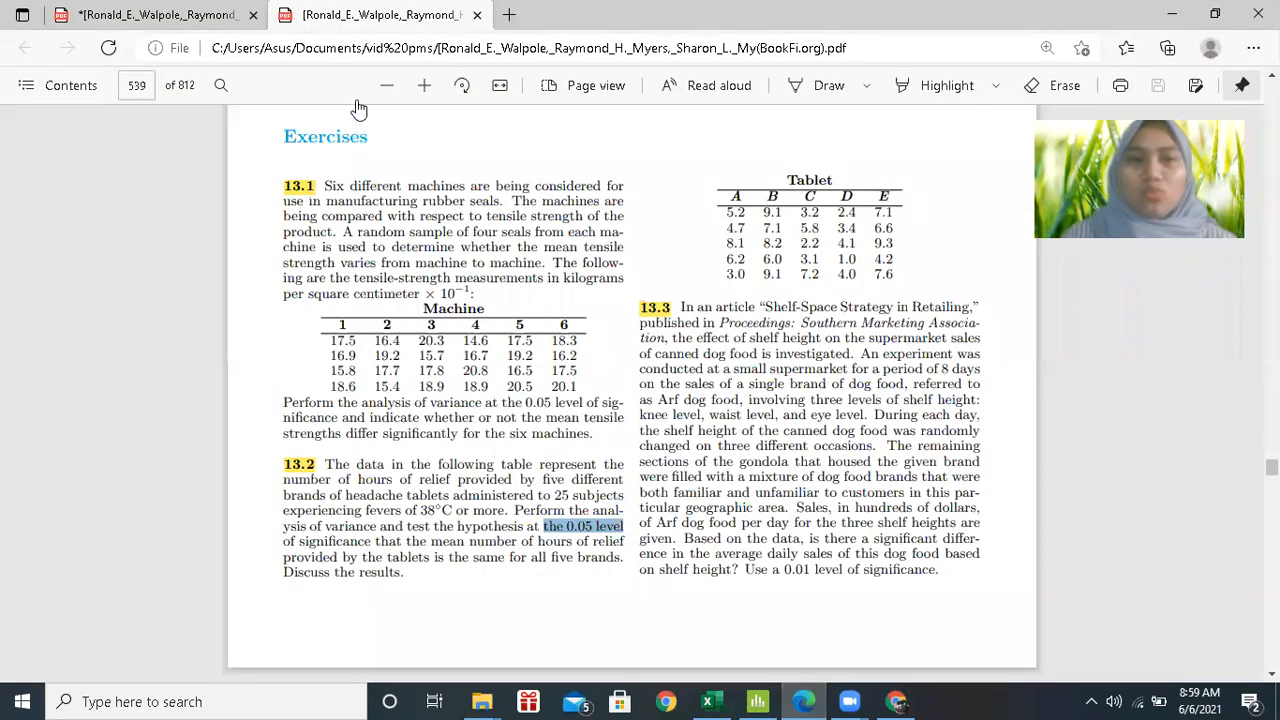
pyautogui.click(137, 8)
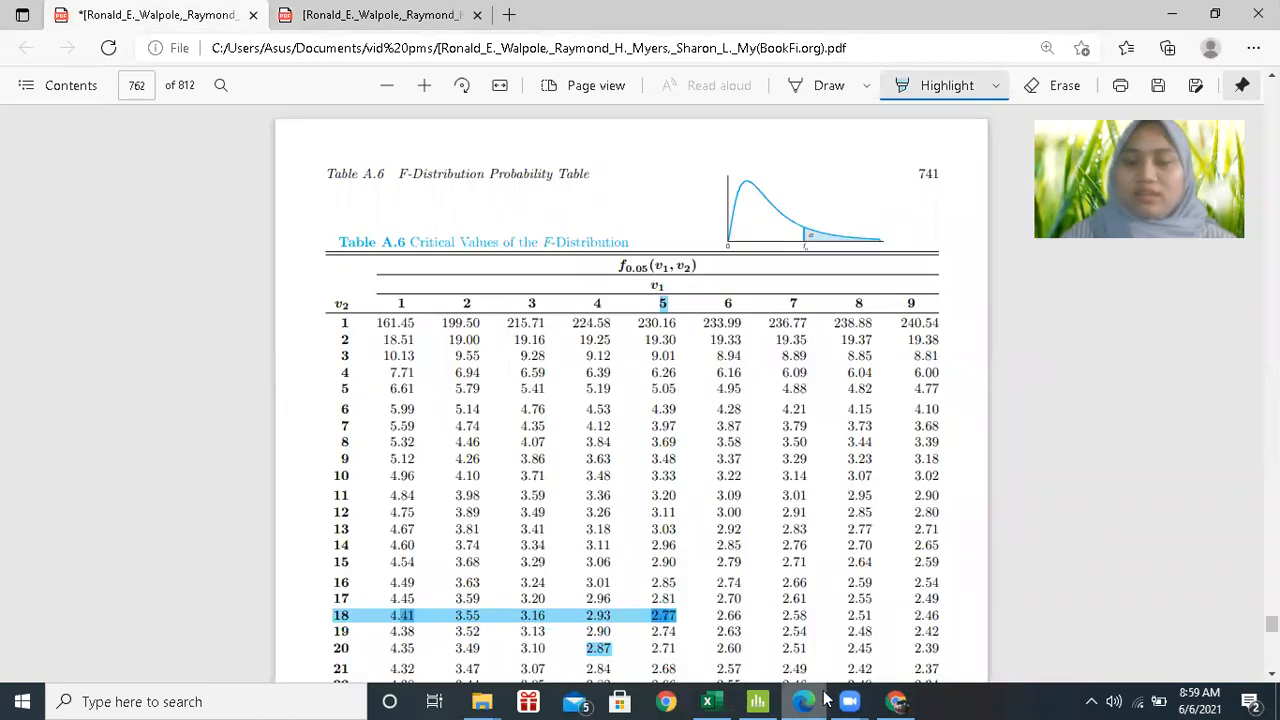
pyautogui.click(712, 701)
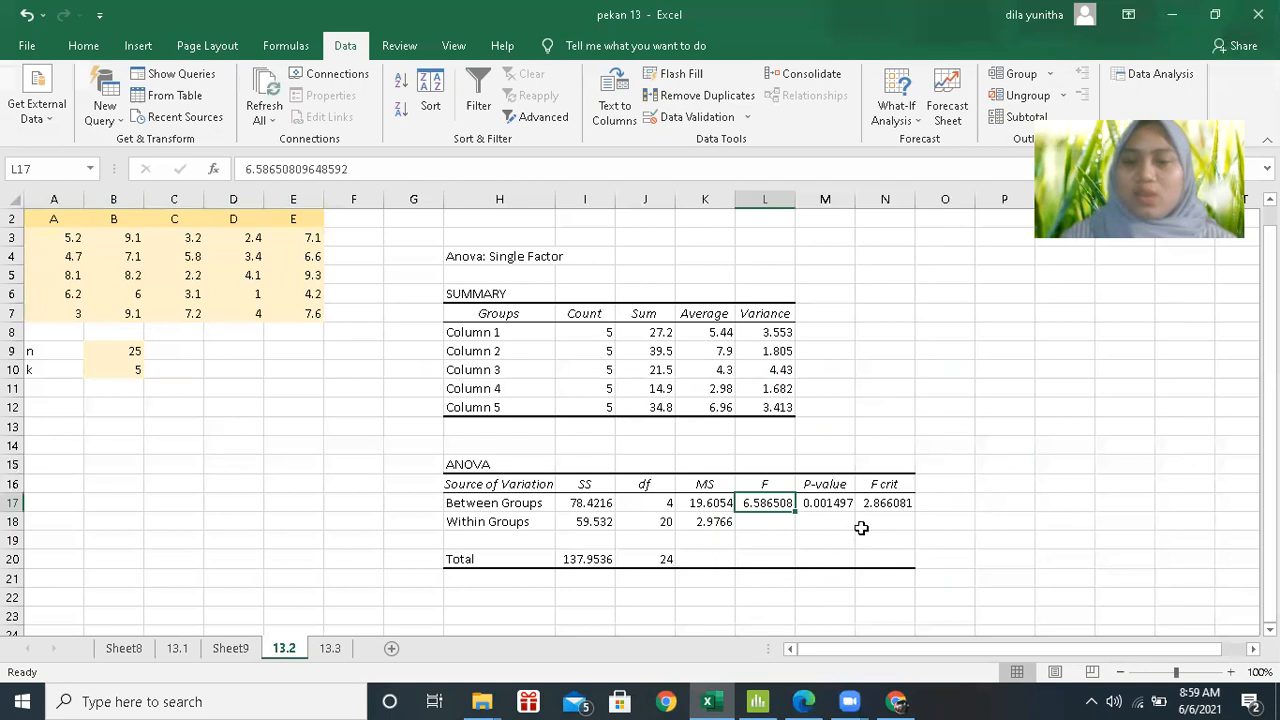
pyautogui.click(803, 701)
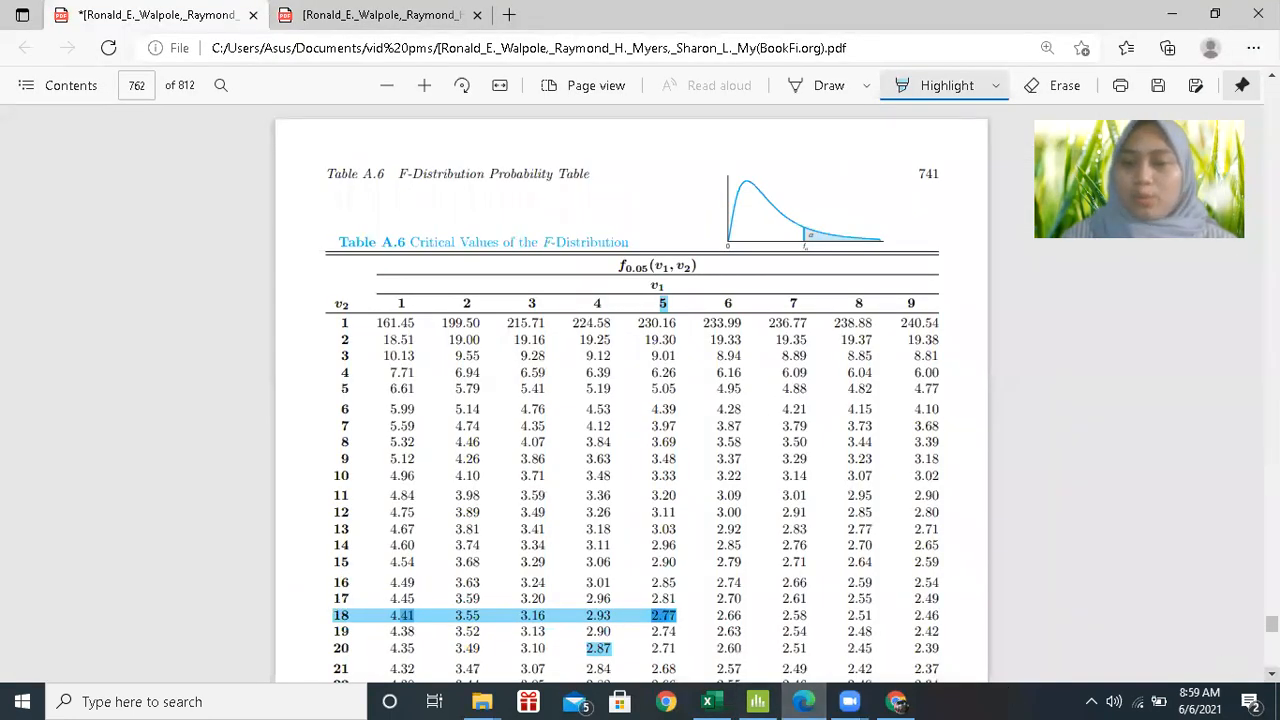
pyautogui.scroll(-1, 677, 567)
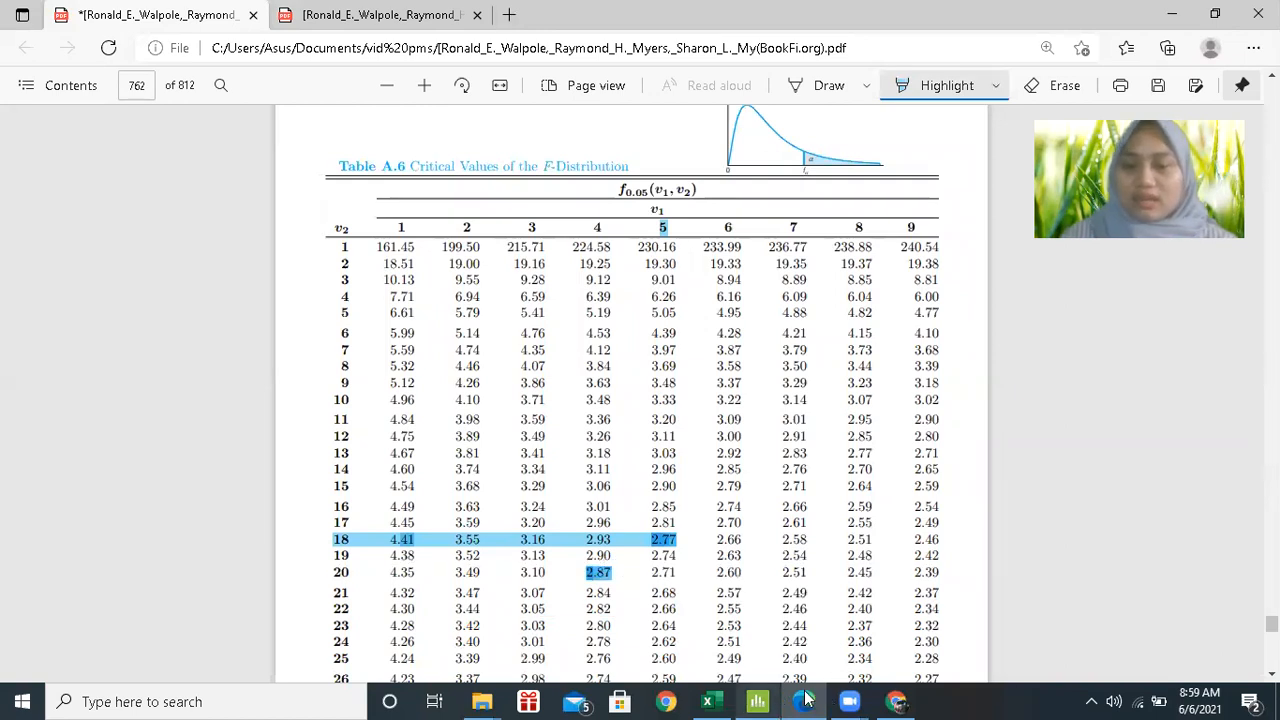
pyautogui.click(897, 701)
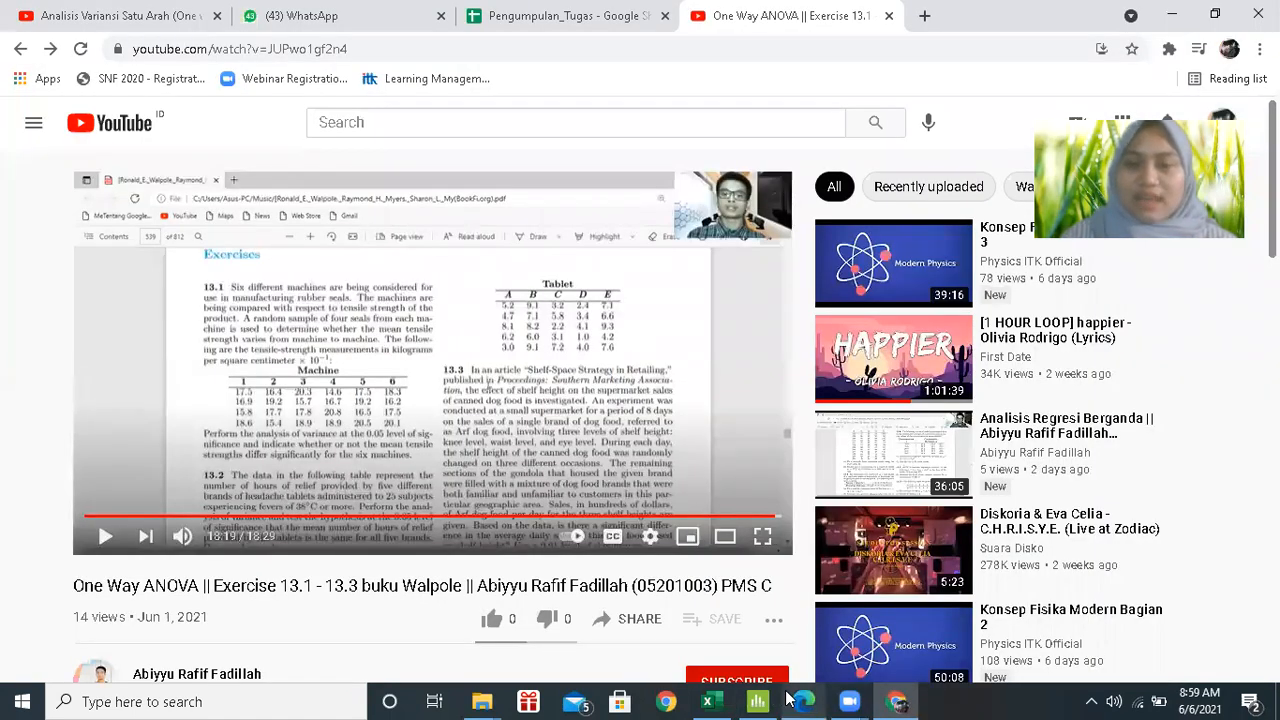
pyautogui.click(792, 700)
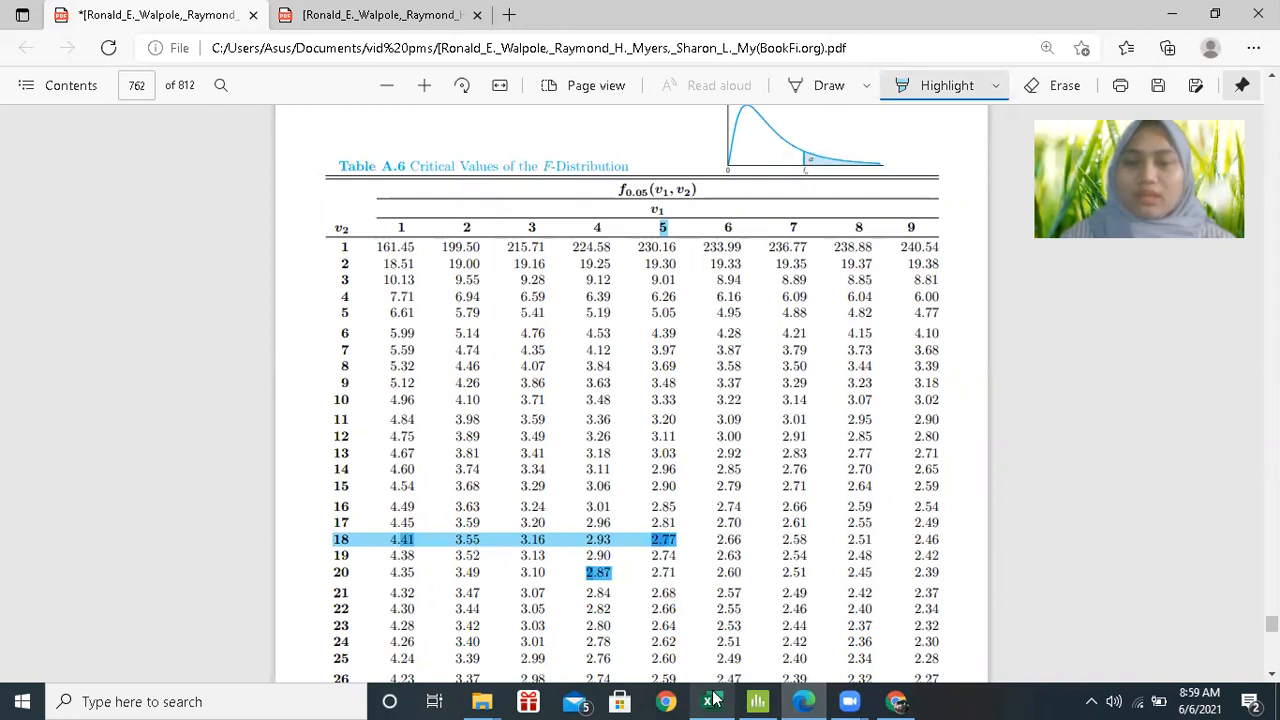
# Step: Switch to Minitab, open worksheet 13.2 and its one-way ANOVA output, and examine the Analysis of Variance table
pyautogui.click(757, 701)
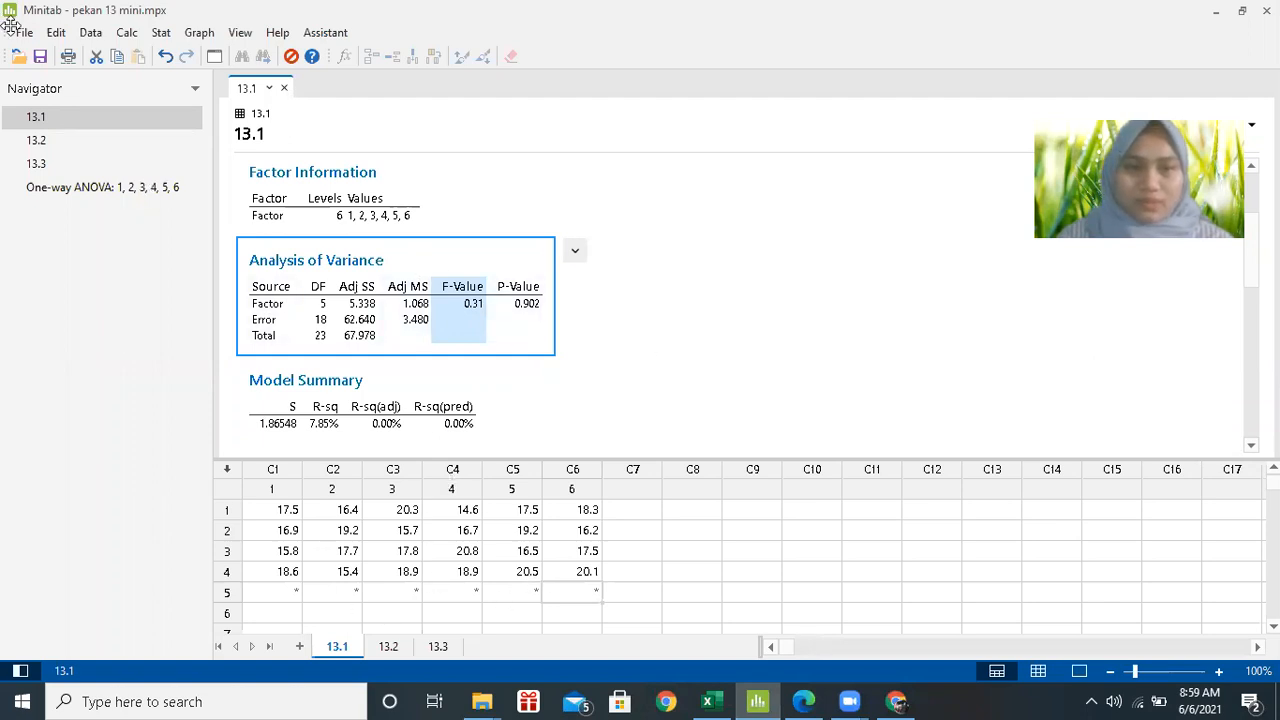
pyautogui.click(386, 648)
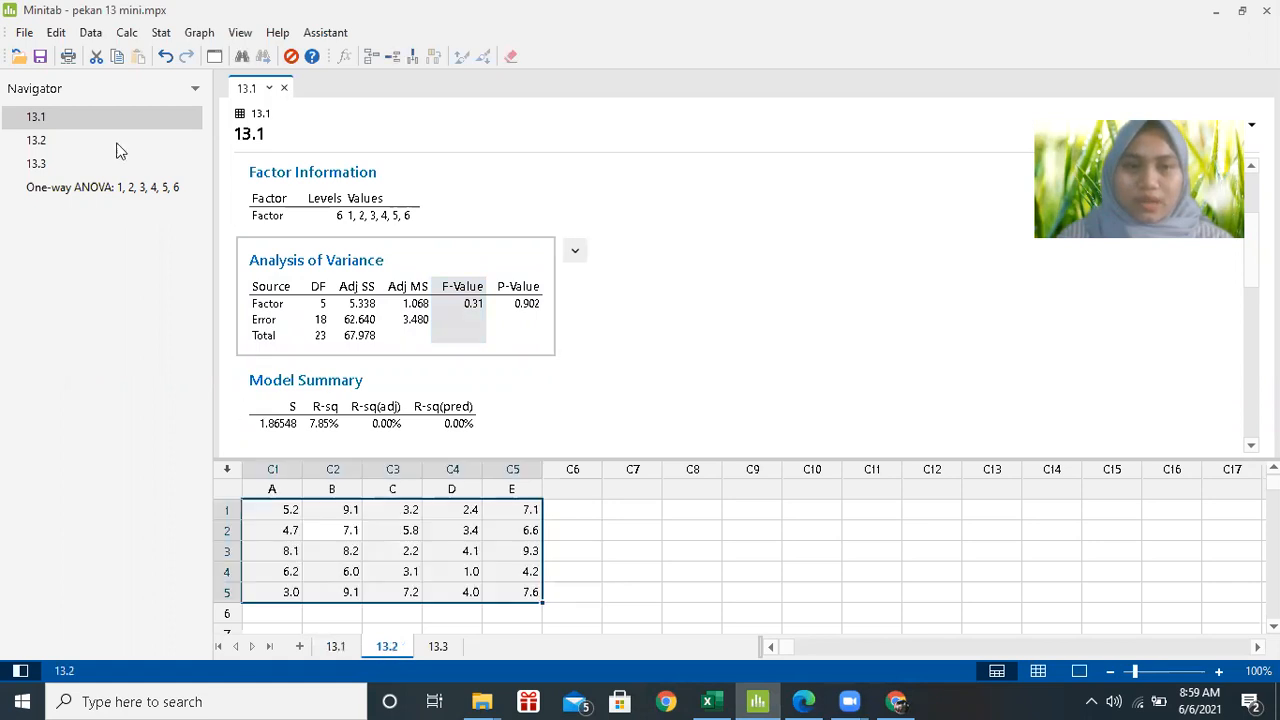
pyautogui.click(108, 140)
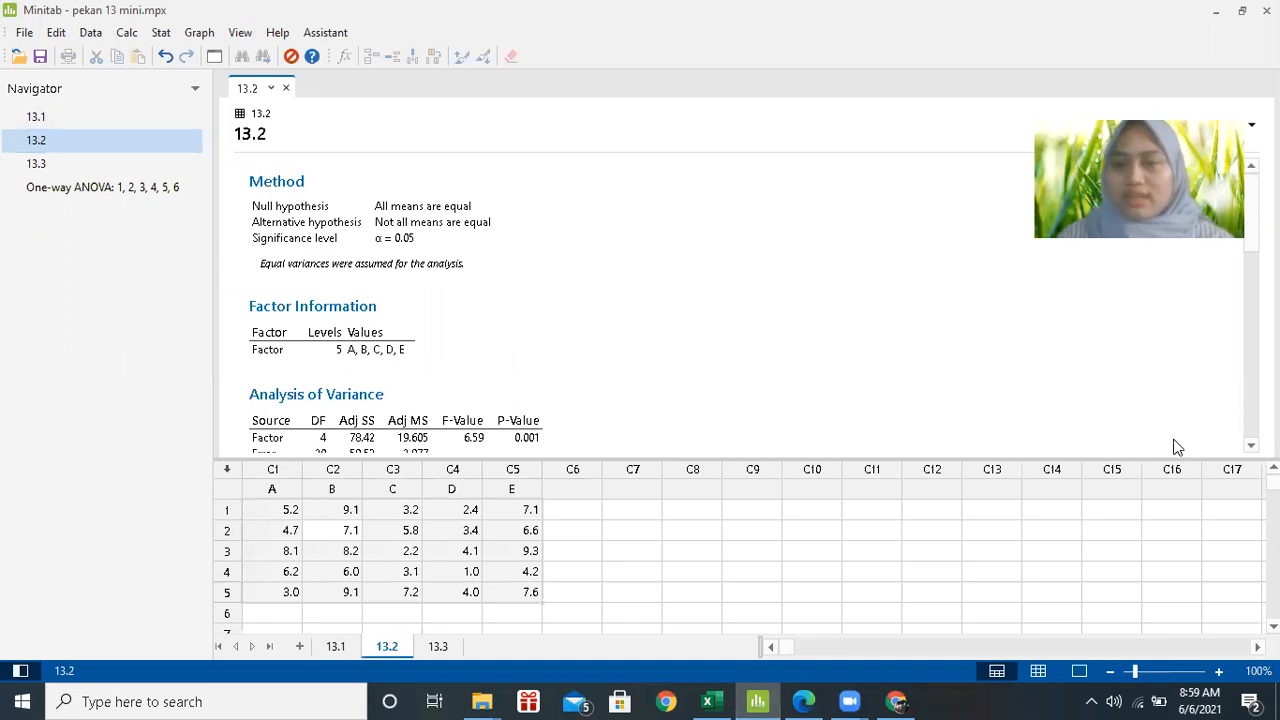
pyautogui.scroll(-2, 1249, 450)
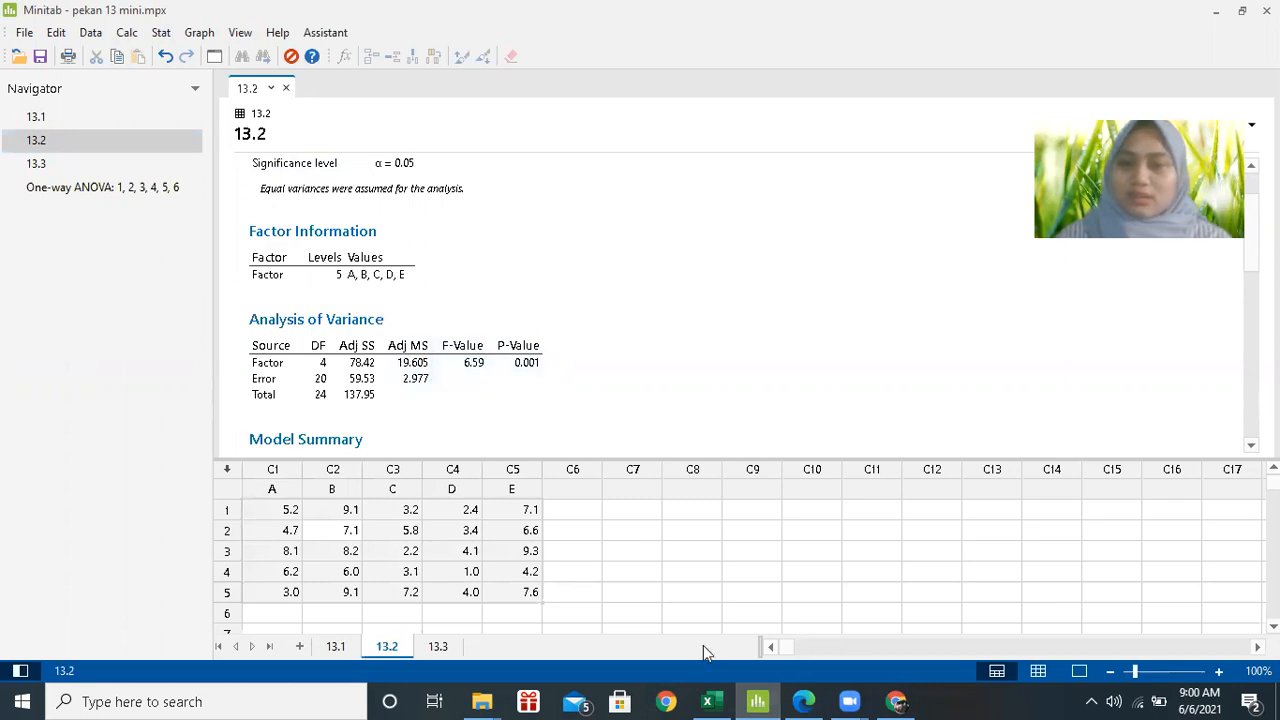
# Step: Compare the exercise 13.2 F value in Excel with Minitab's, and check it against F crit in the Excel ANOVA table
pyautogui.click(728, 700)
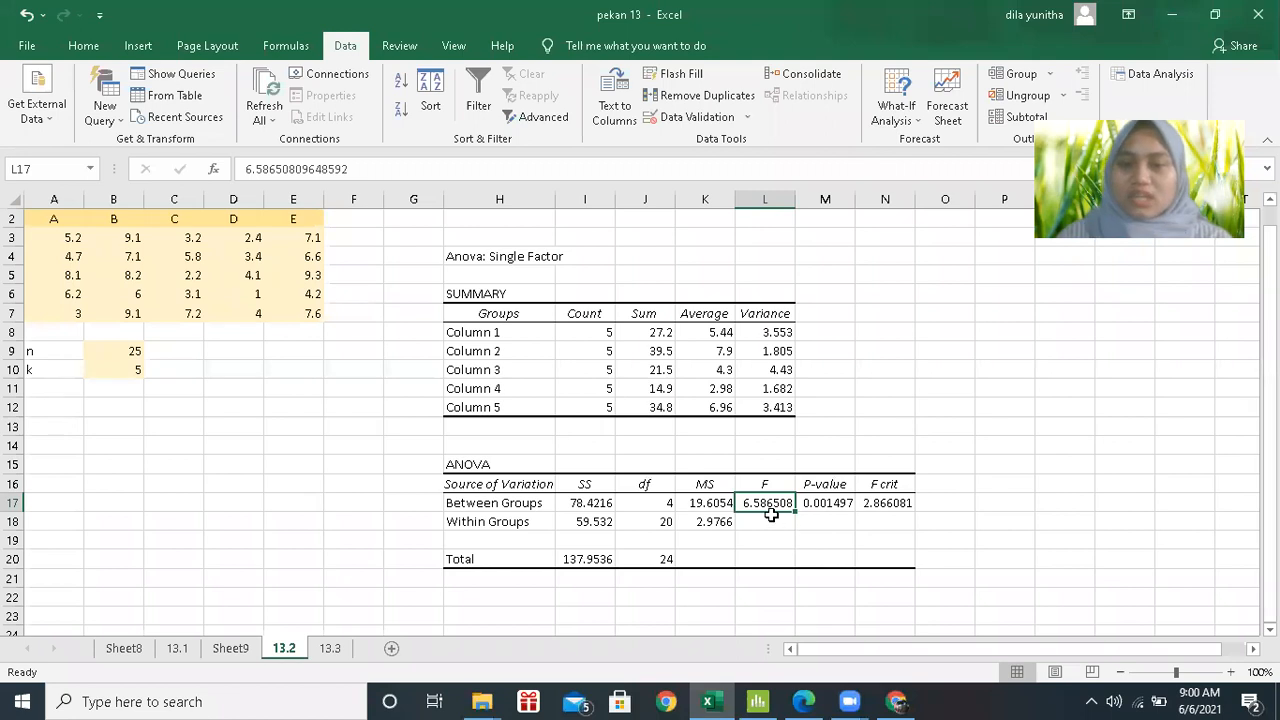
pyautogui.click(757, 701)
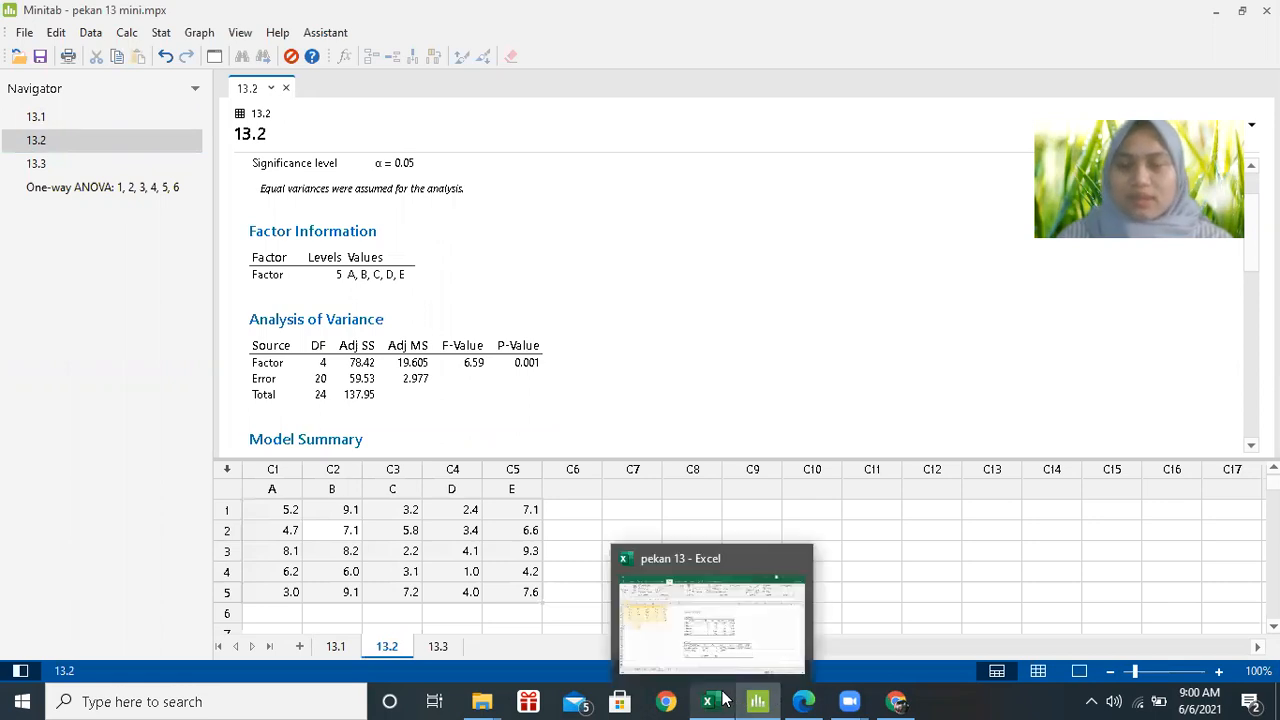
pyautogui.click(724, 700)
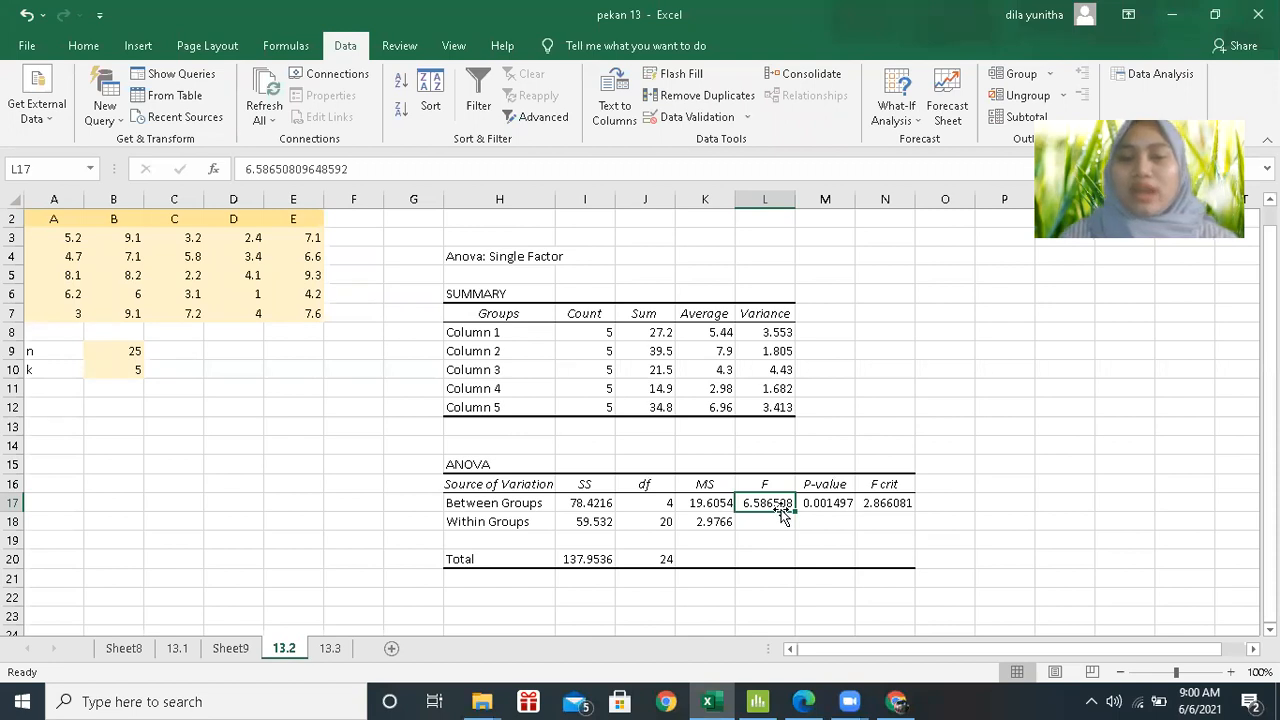
pyautogui.click(907, 503)
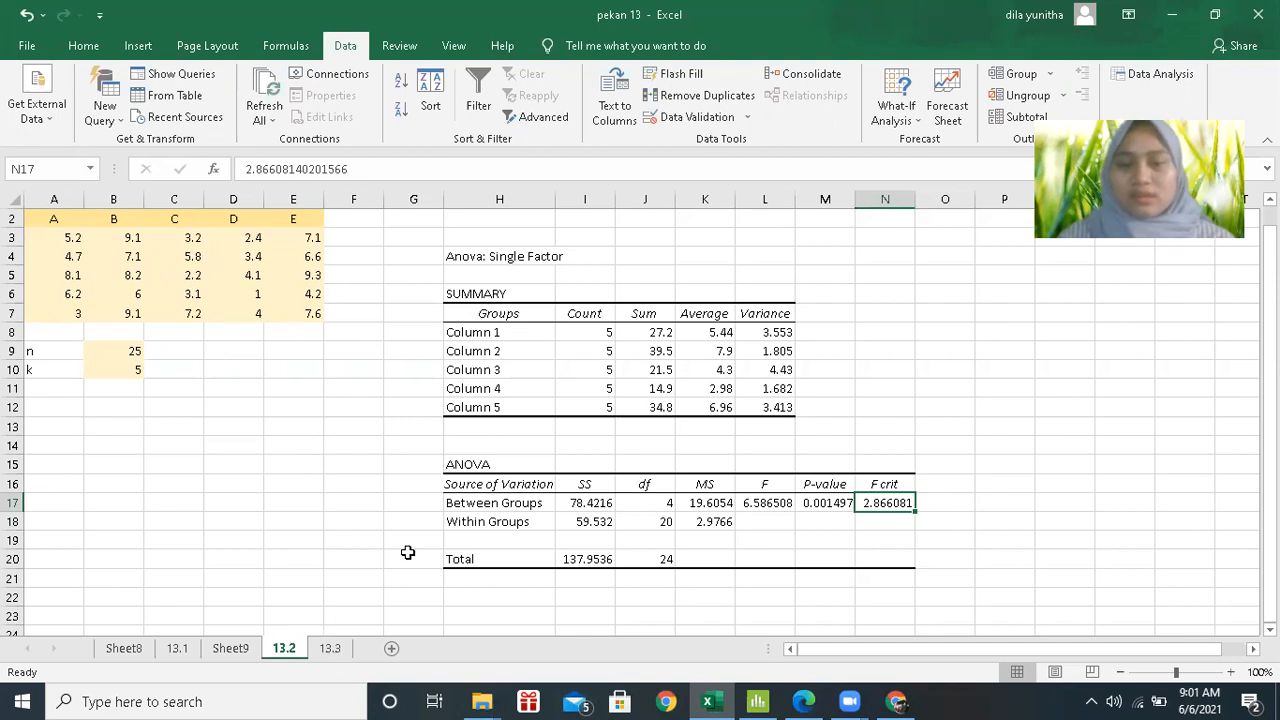
# Step: Open sheet 13.3, switch to the textbook's exercises page in Edge and select 'a 0.01 level of significance' in exercise 13.3
pyautogui.click(330, 650)
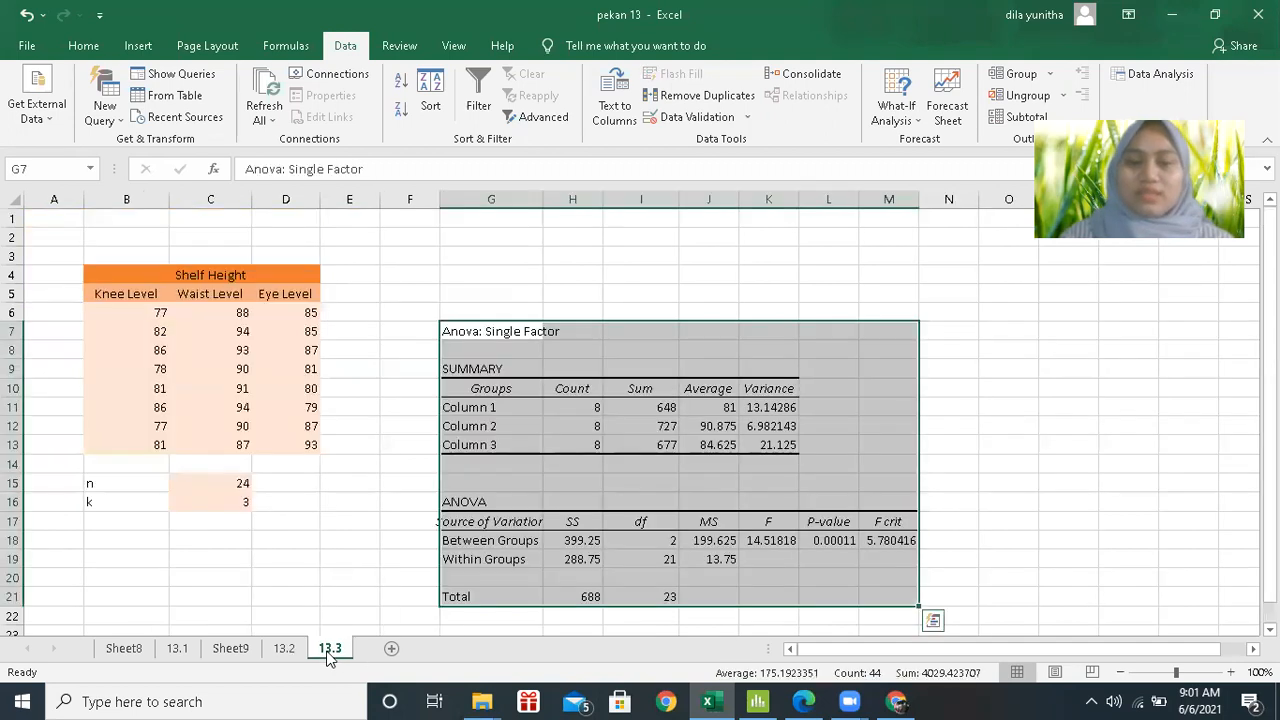
pyautogui.click(816, 701)
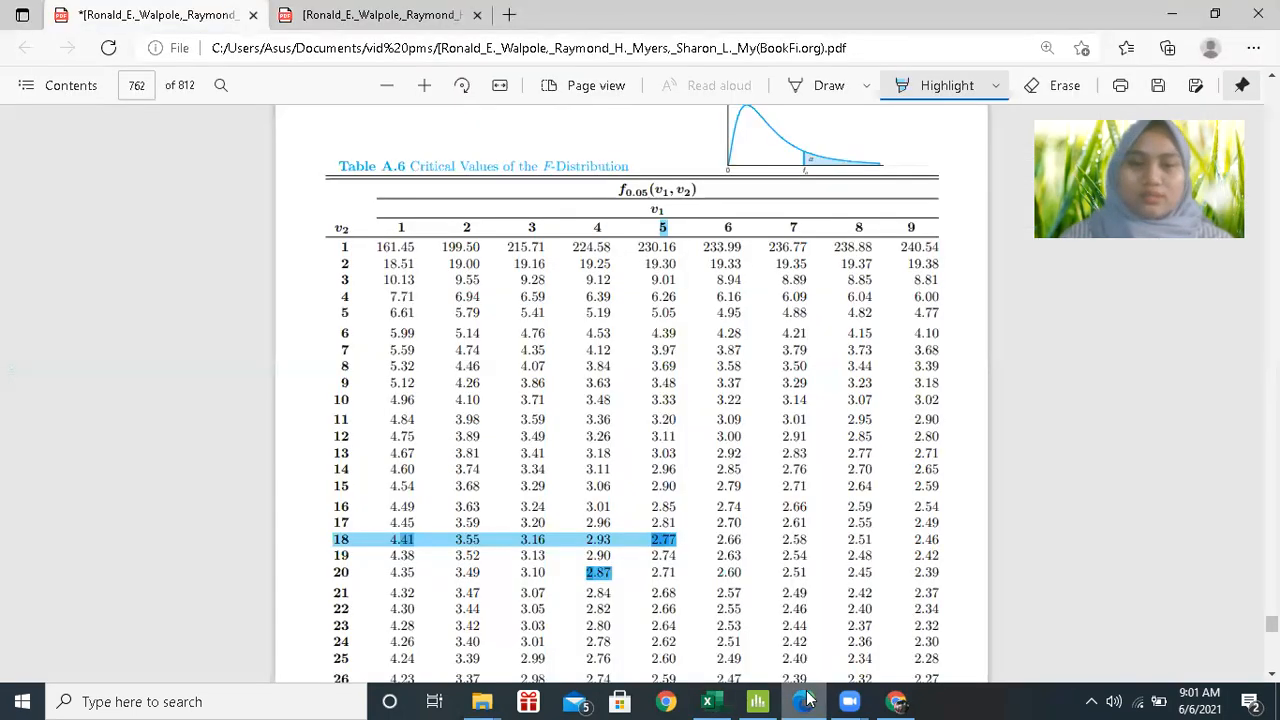
pyautogui.click(356, 15)
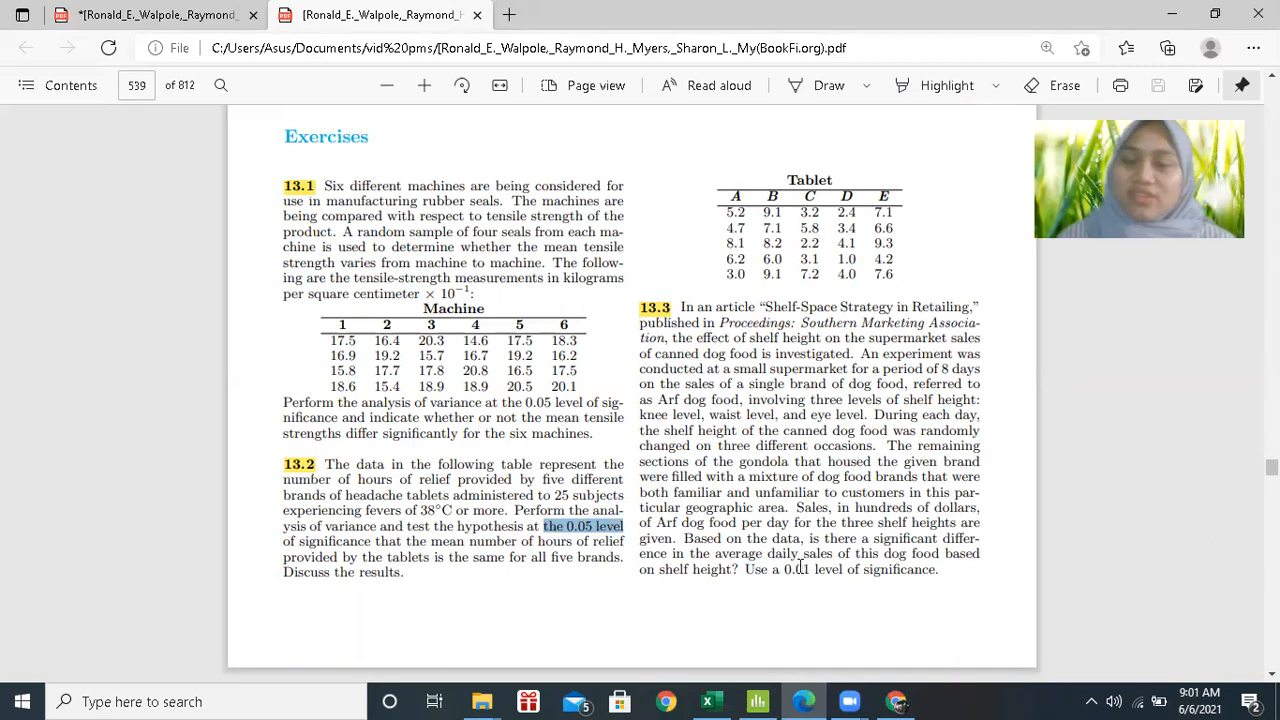
pyautogui.moveTo(778, 567); pyautogui.dragTo(935, 568)
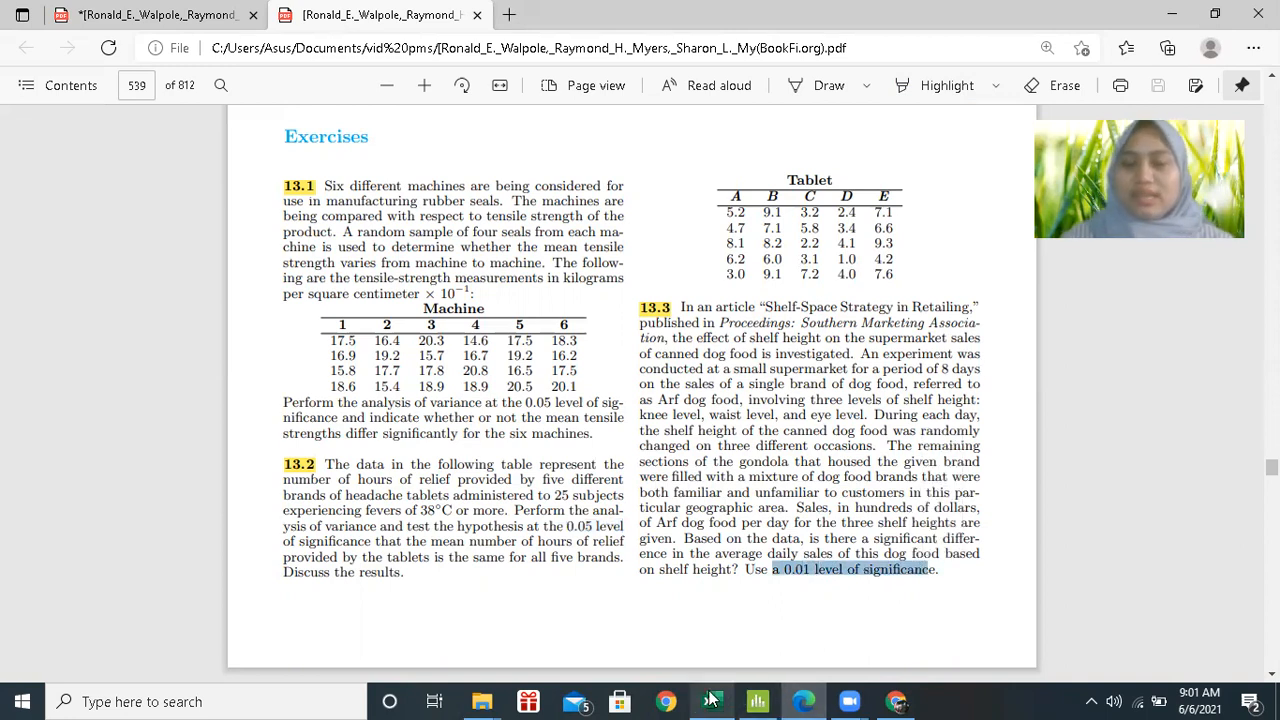
# Step: Switch back to Excel and start Anova: Single Factor on the shelf-height data, with B6:D13 as the input range
pyautogui.click(708, 701)
pyautogui.click(1012, 404)
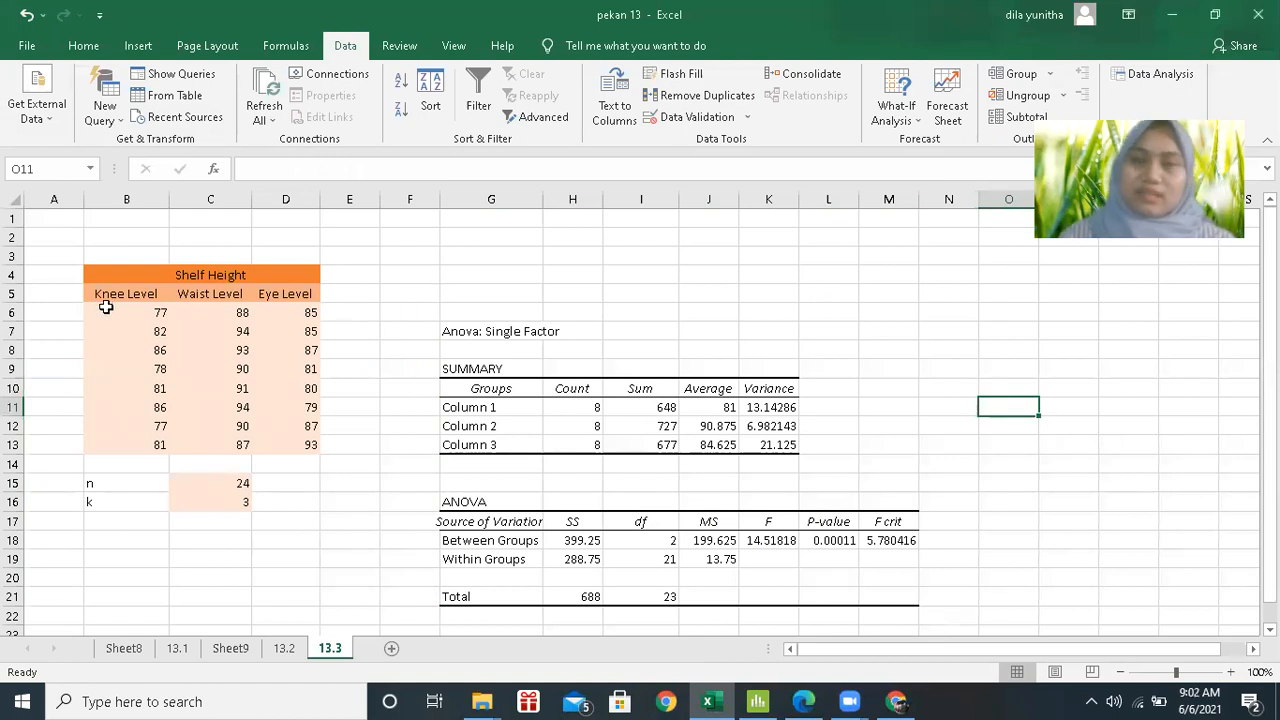
pyautogui.click(1172, 78)
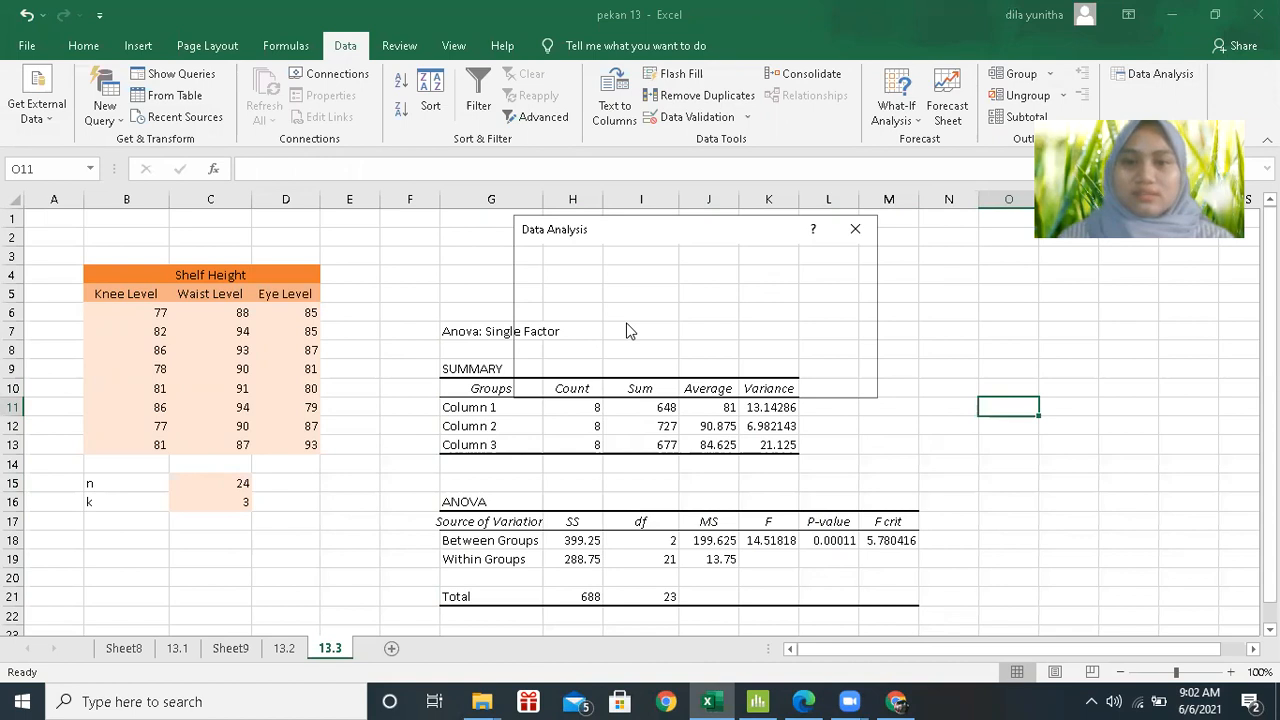
pyautogui.click(854, 229)
pyautogui.click(1175, 77)
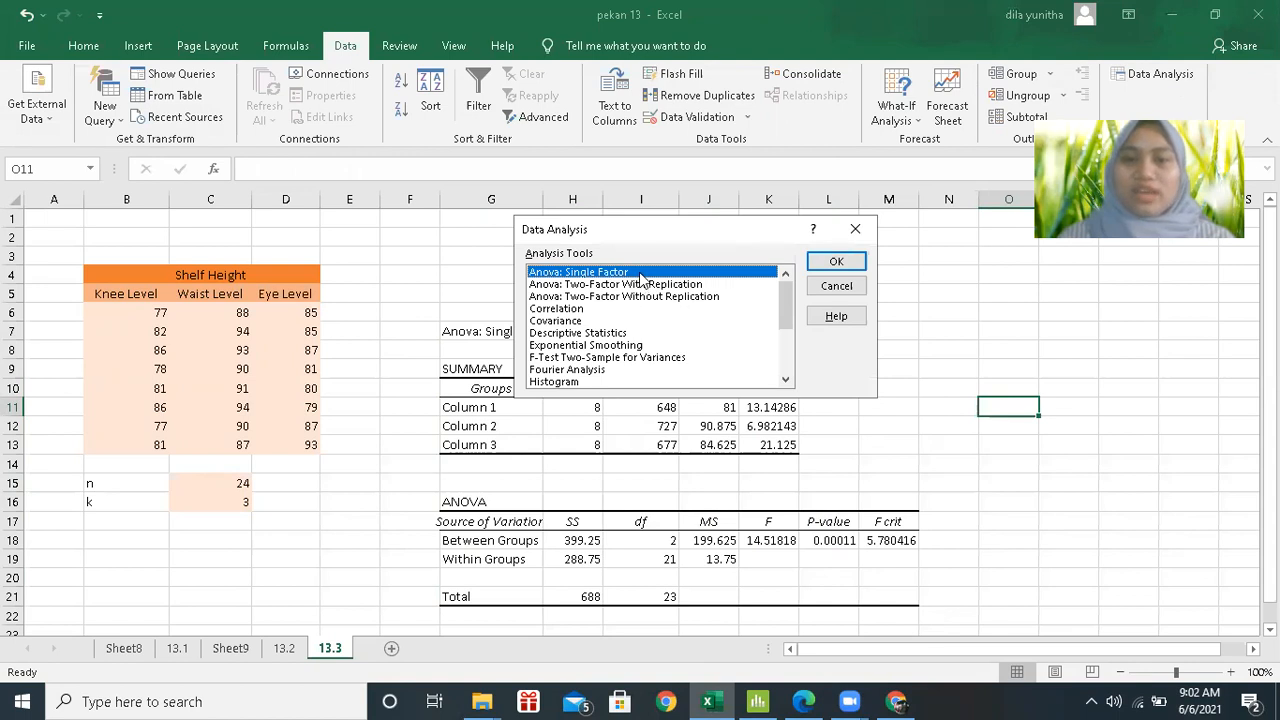
pyautogui.doubleClick(641, 272)
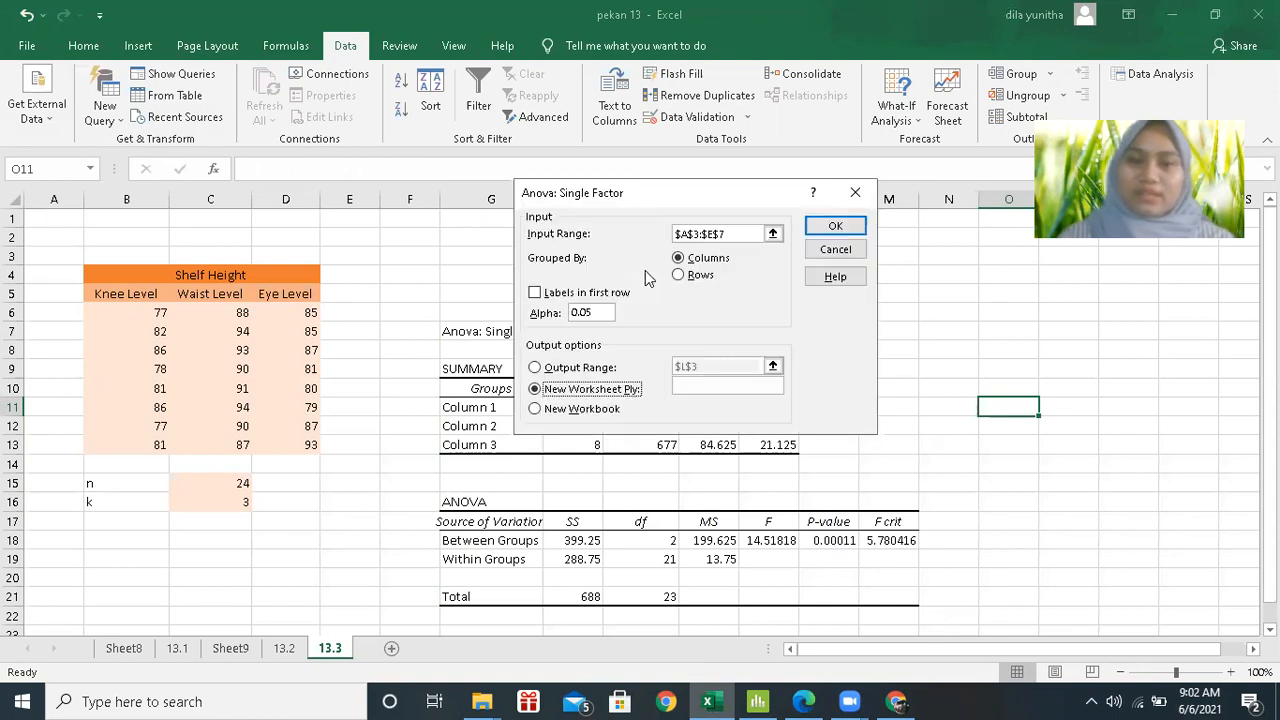
pyautogui.click(742, 233)
pyautogui.press('BackSpace')
pyautogui.press('BackSpace')
pyautogui.press('BackSpace')
pyautogui.press('BackSpace')
pyautogui.press('BackSpace')
pyautogui.press('BackSpace')
pyautogui.press('BackSpace')
pyautogui.press('BackSpace')
pyautogui.press('BackSpace')
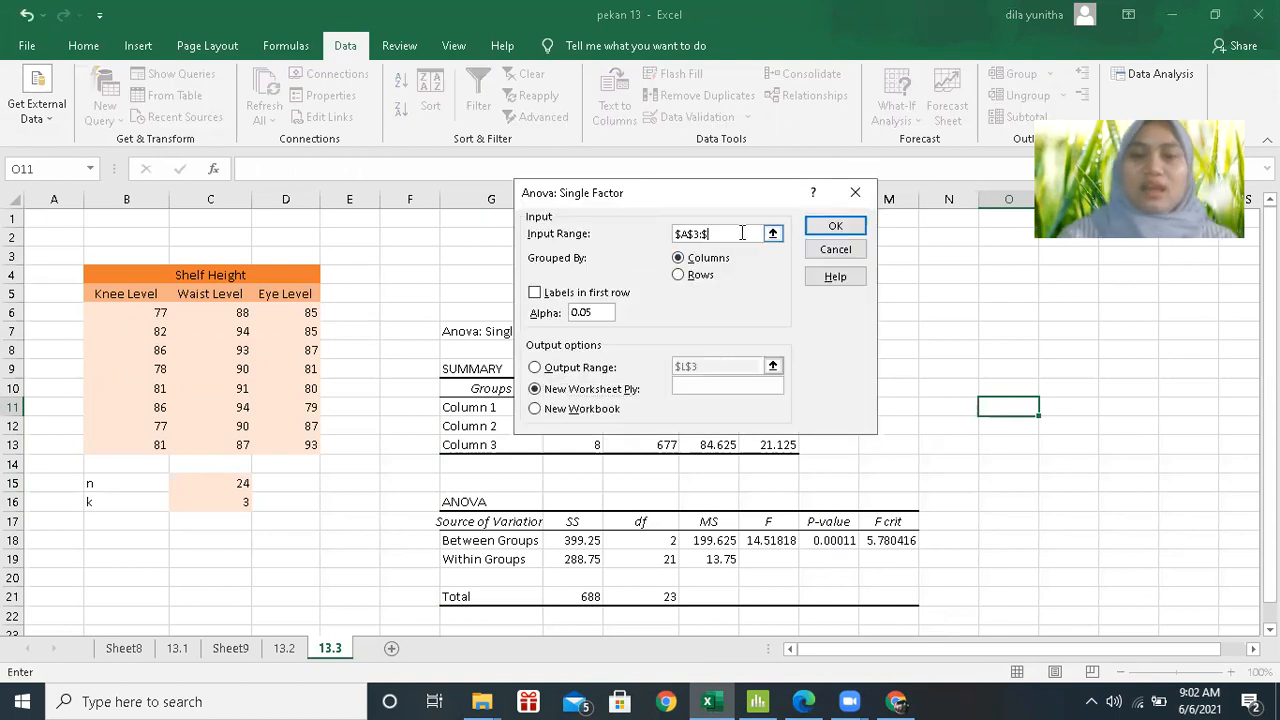
pyautogui.moveTo(138, 312); pyautogui.dragTo(272, 438)
# Step: Set alpha to 0.01 and run the ANOVA grouped by columns, with output to a new worksheet
pyautogui.click(604, 313)
pyautogui.press('BackSpace')
pyautogui.write('1')
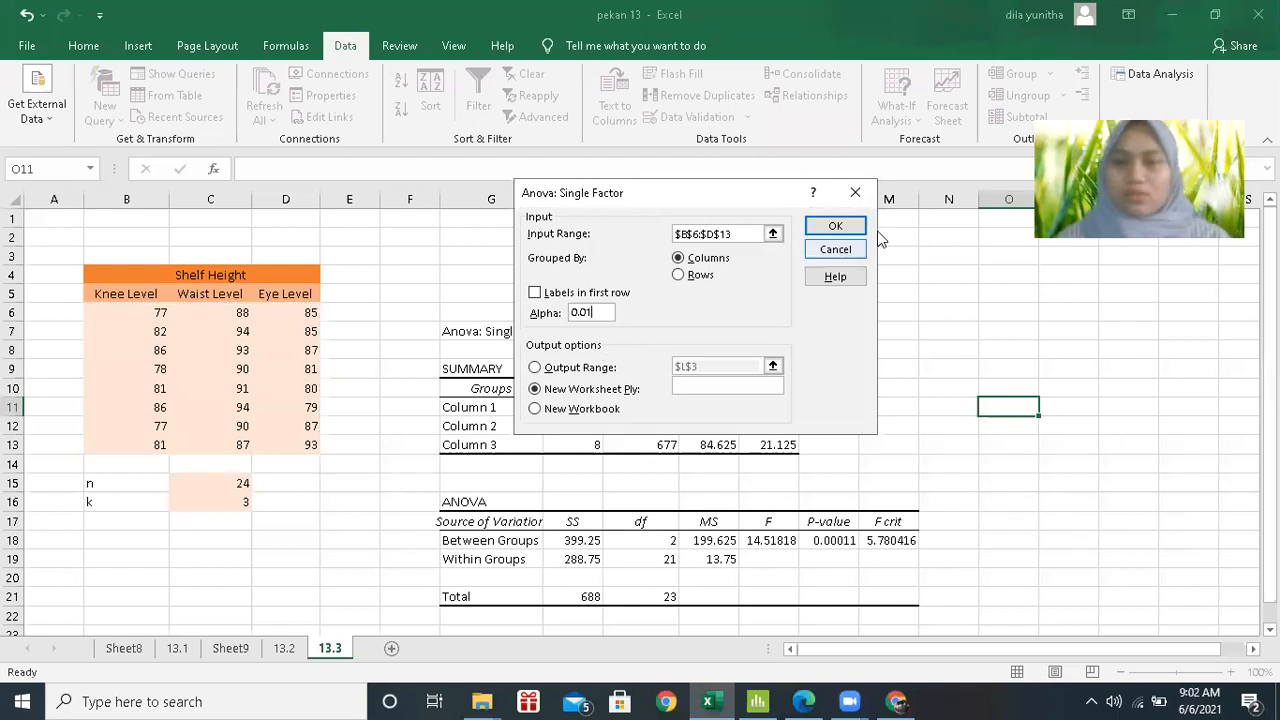
pyautogui.click(848, 226)
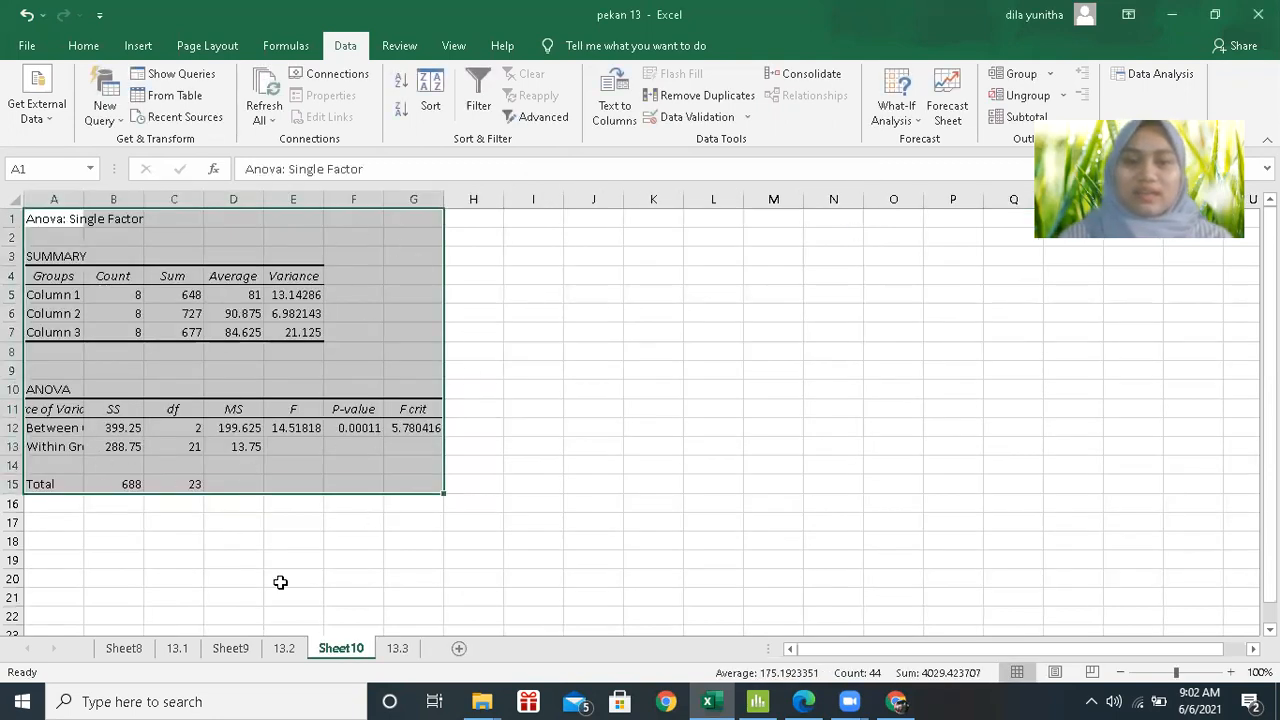
# Step: Return to sheet 13.3 and compare the between-groups F value with F crit in the ANOVA table
pyautogui.click(398, 650)
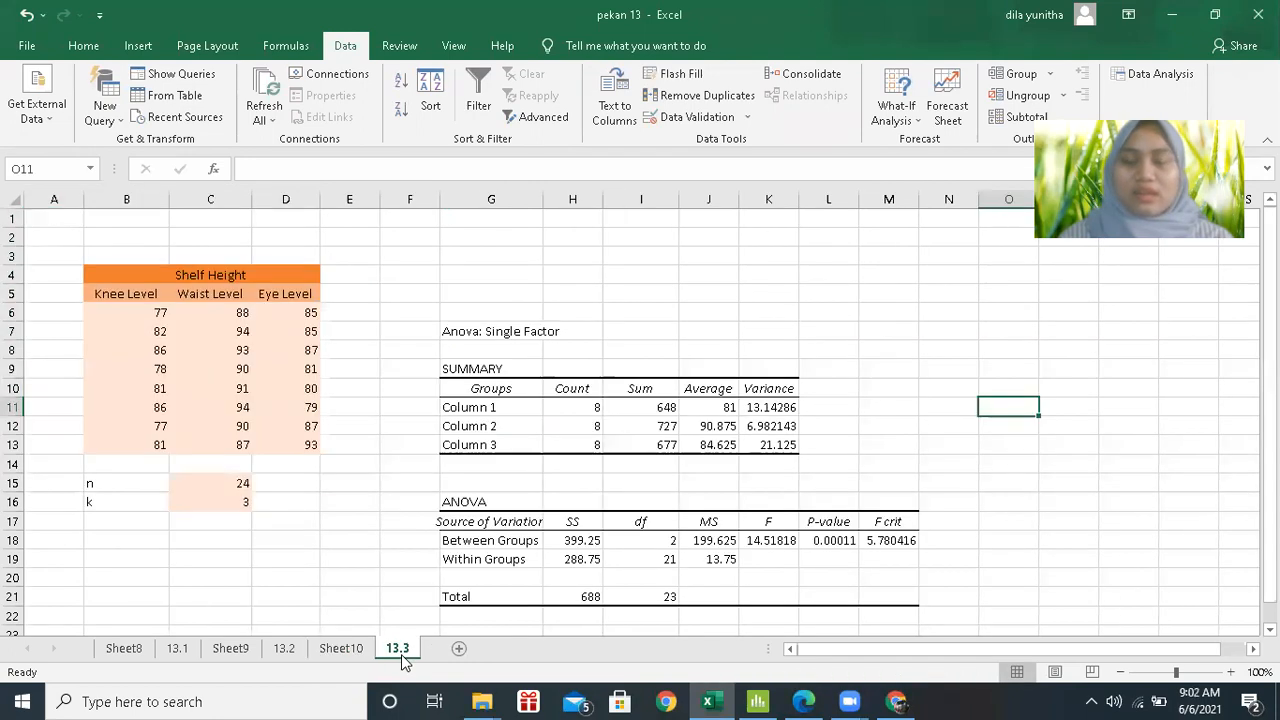
pyautogui.click(776, 540)
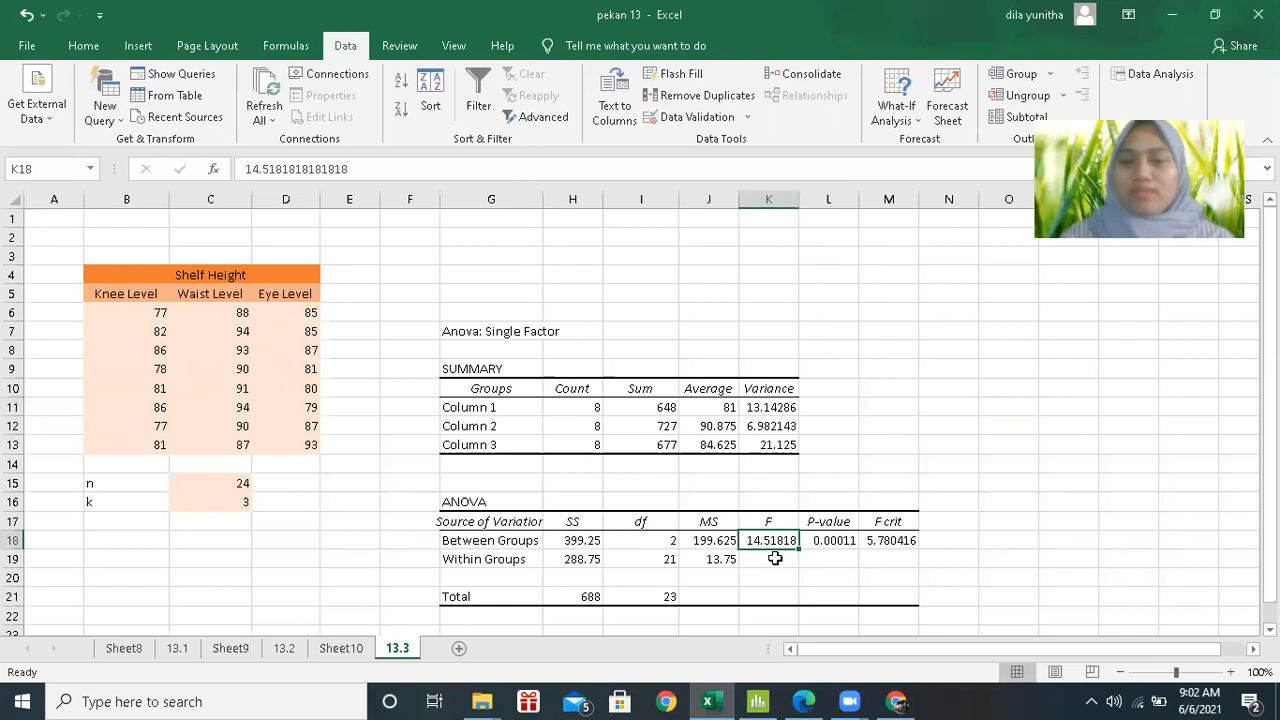
pyautogui.click(906, 543)
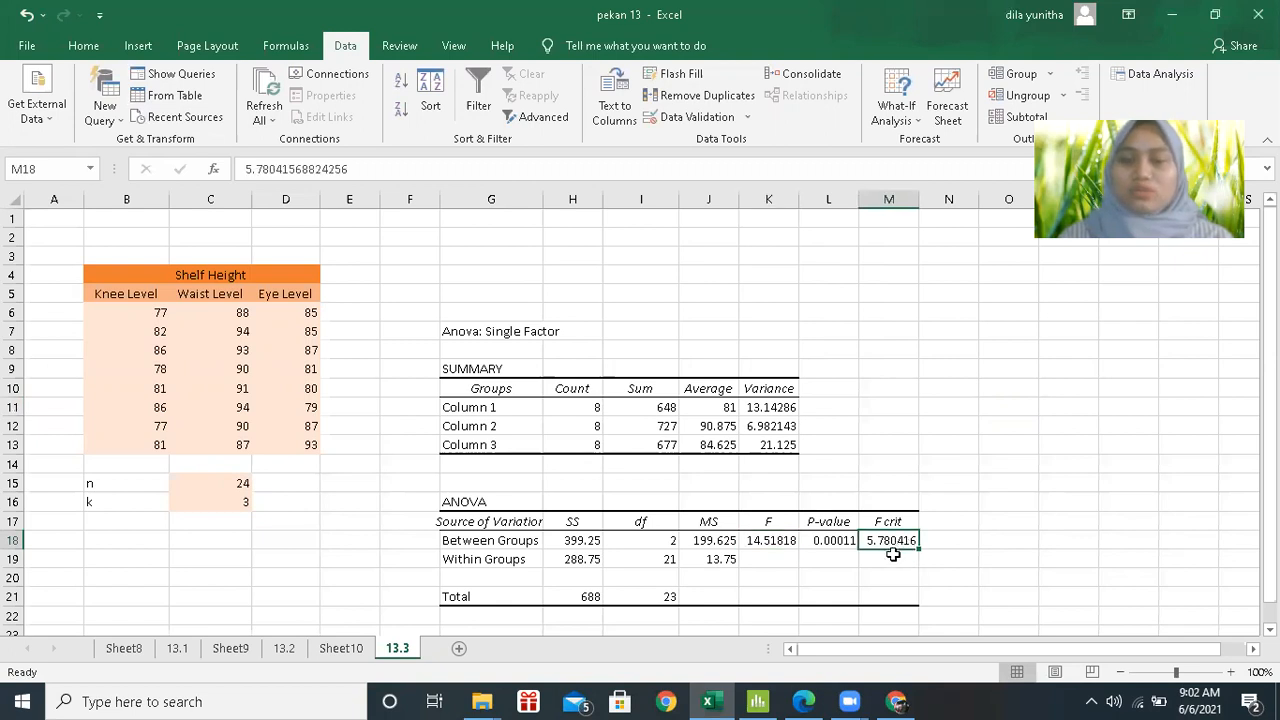
# Step: Switch to Minitab, open the 13.3 ANOVA output and worksheet, and review the significance level, F-value and shelf-height data
pyautogui.click(712, 701)
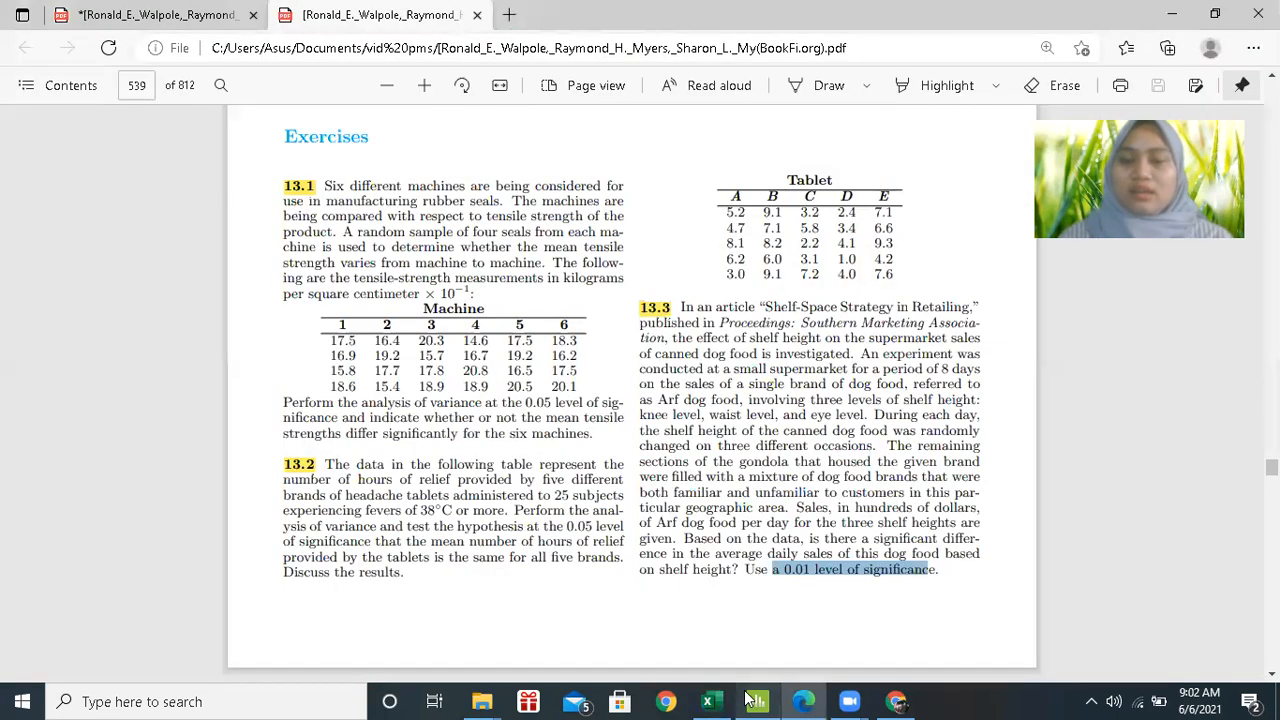
pyautogui.click(750, 699)
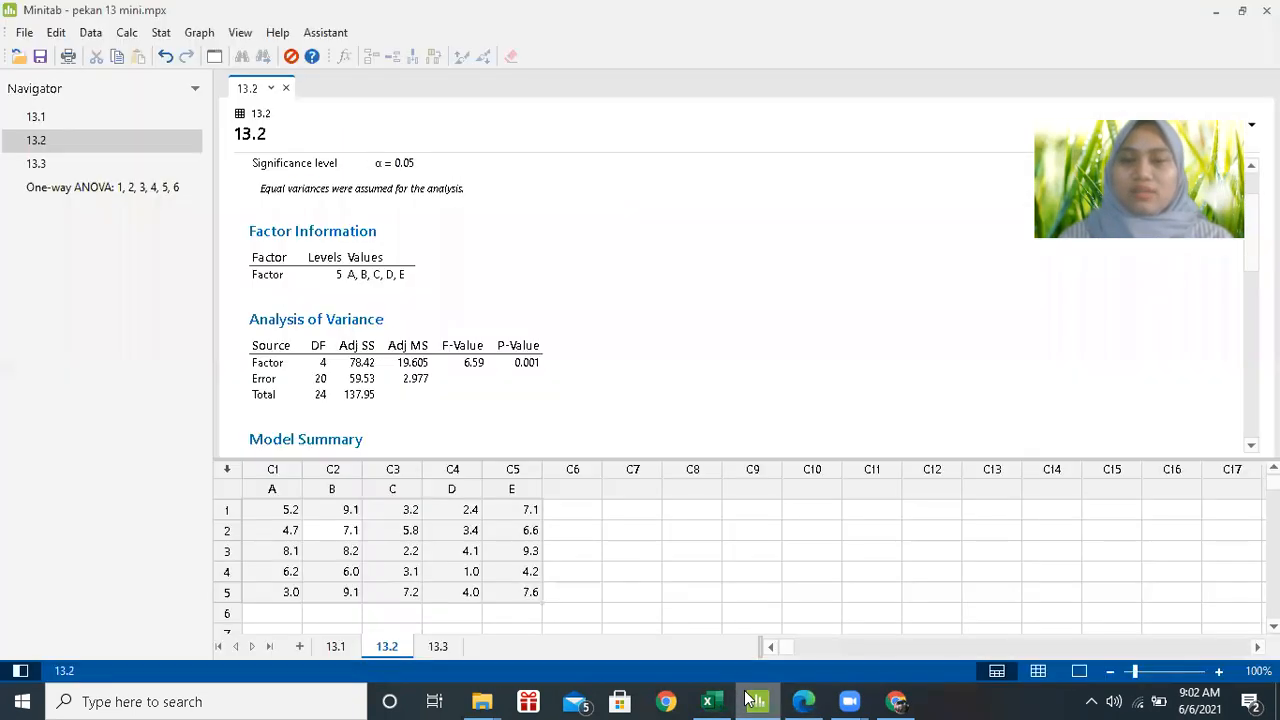
pyautogui.click(90, 163)
pyautogui.click(437, 647)
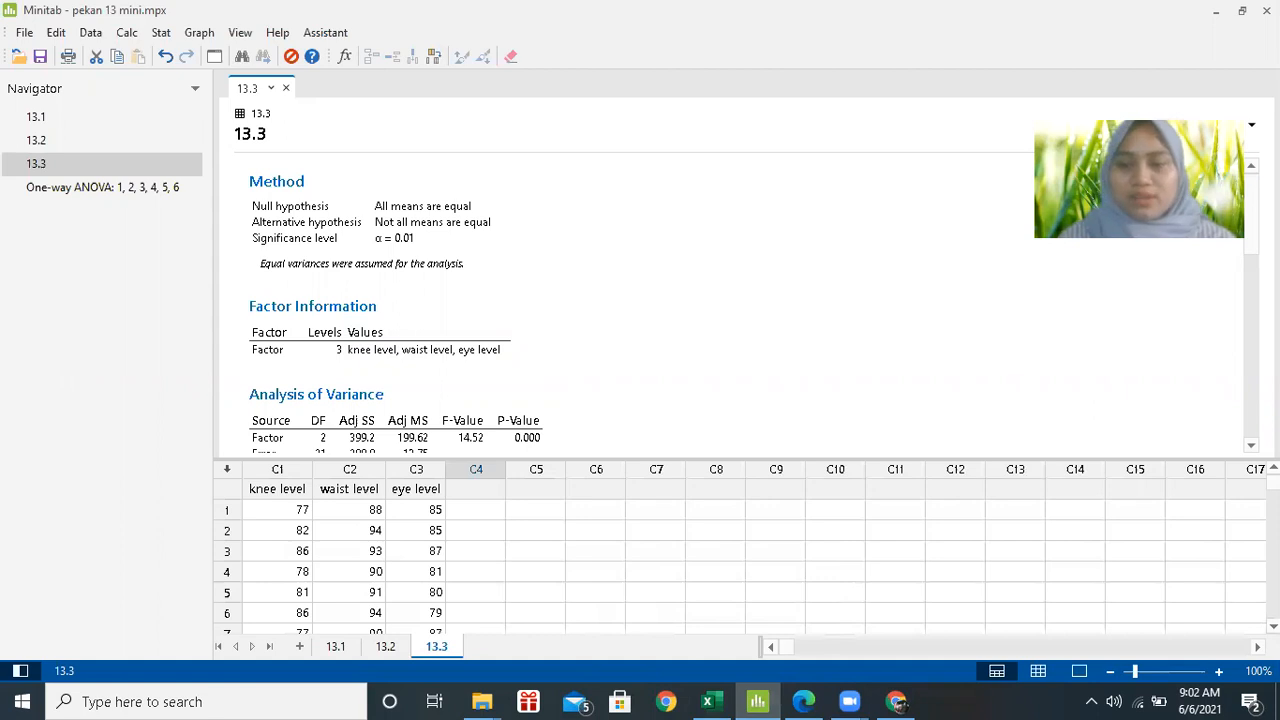
pyautogui.scroll(-1, 740, 560)
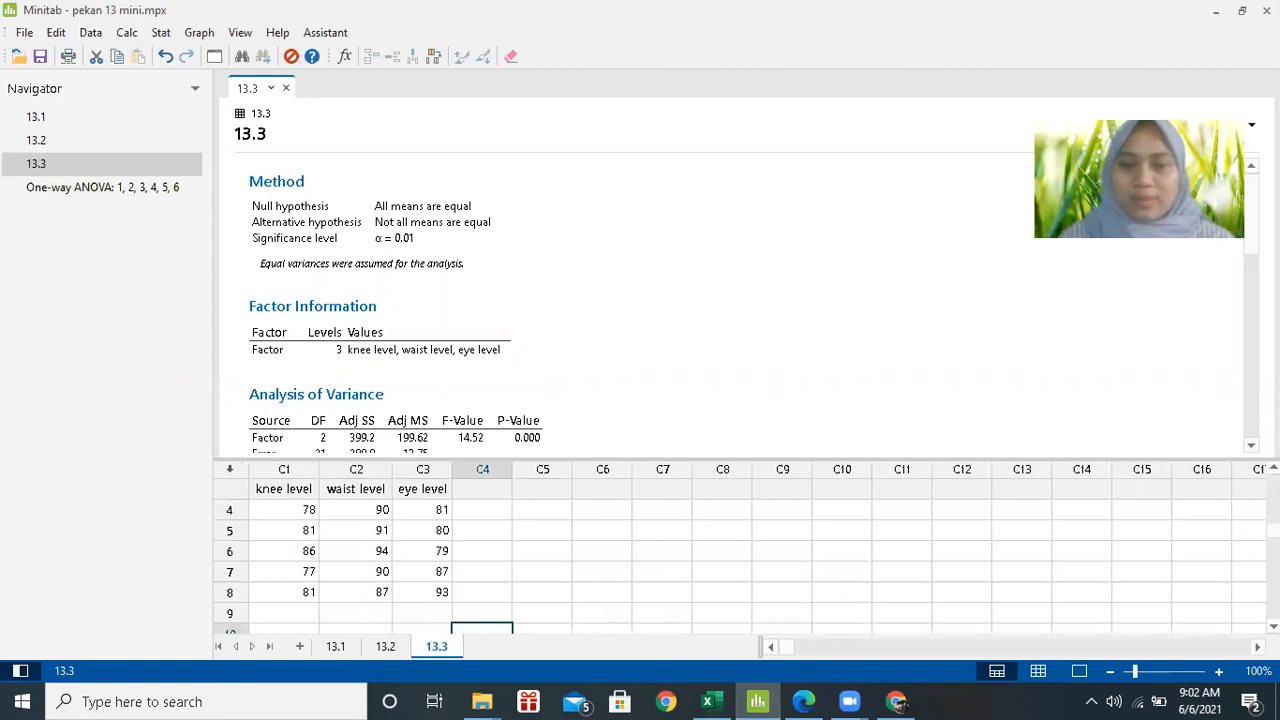
pyautogui.scroll(1, 740, 560)
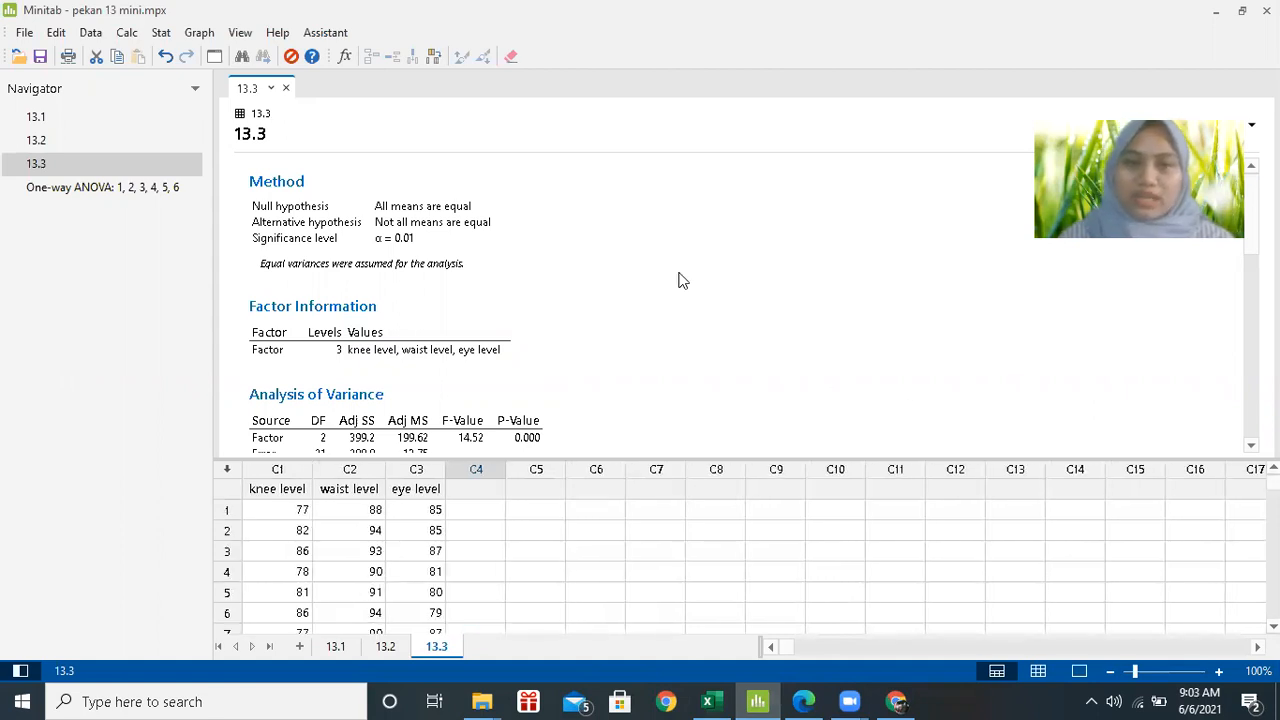
# Step: Start a one-way ANOVA on the 13.3 worksheet and clear the responses left from the previous analysis
pyautogui.click(160, 33)
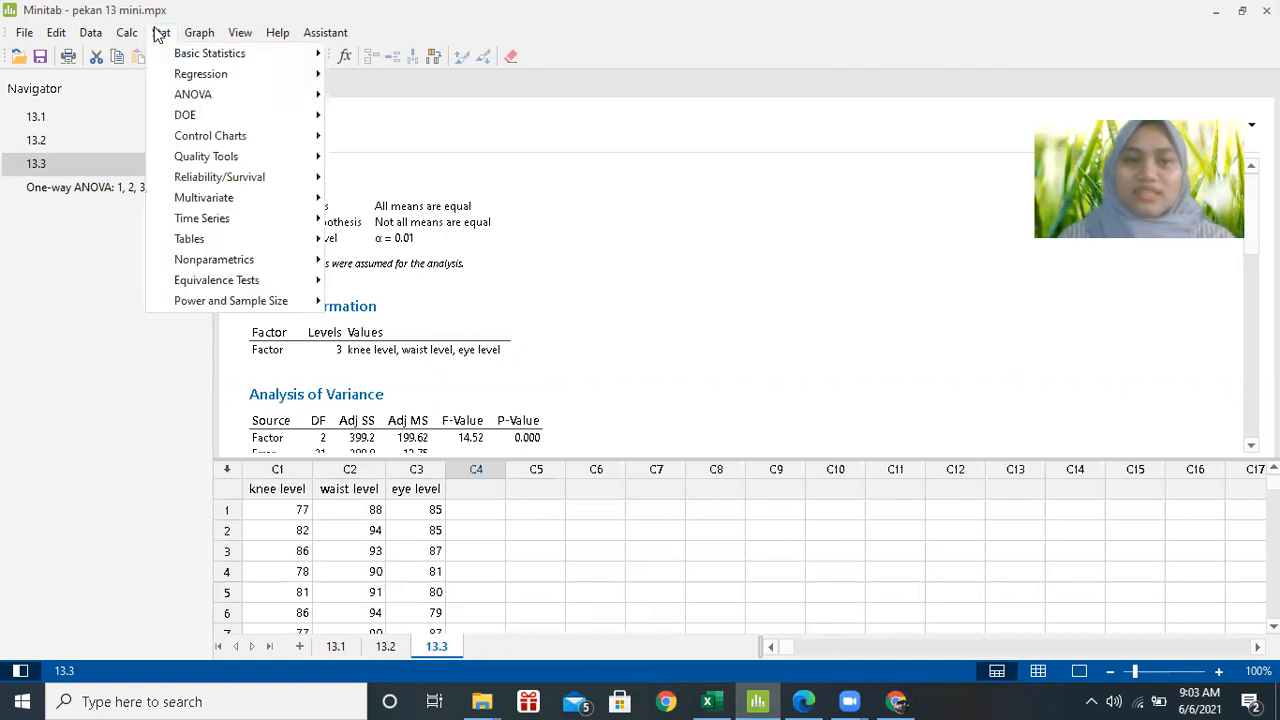
pyautogui.moveTo(194, 94)
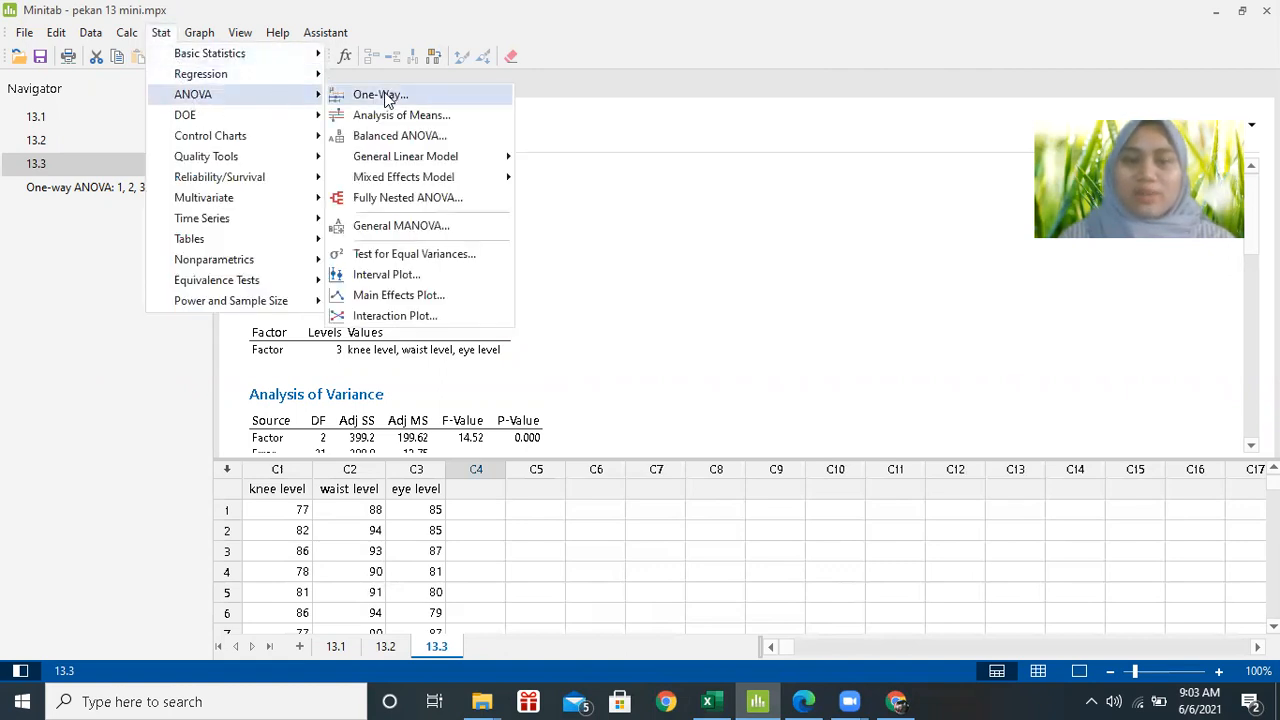
pyautogui.click(386, 100)
pyautogui.click(644, 265)
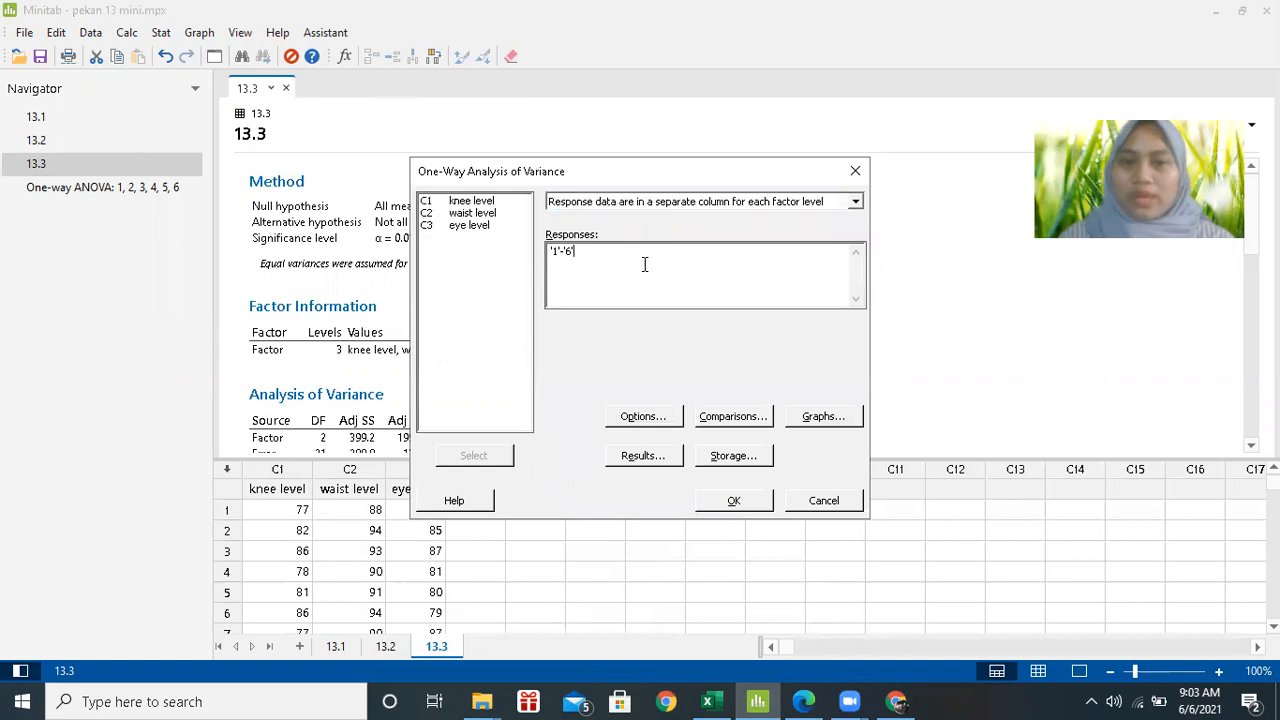
pyautogui.press('BackSpace')
pyautogui.press('BackSpace')
pyautogui.press('BackSpace')
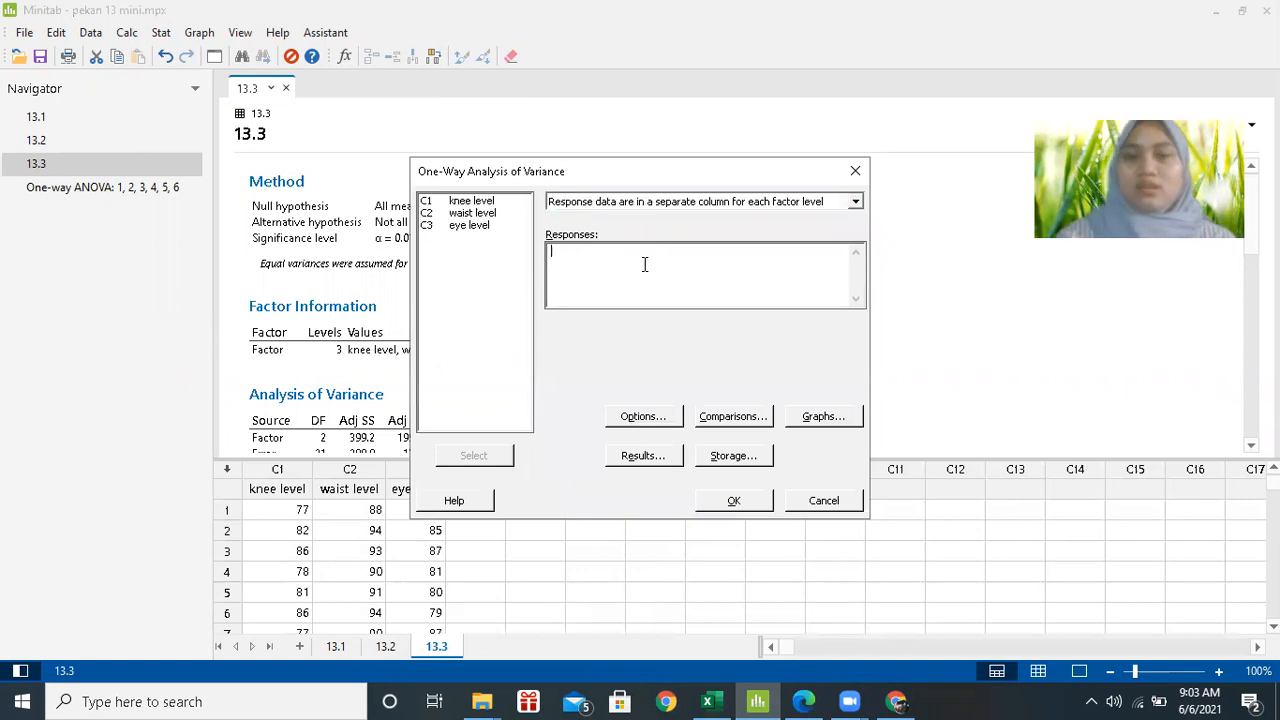
# Step: Keep the response data in a separate column for each factor level and add knee level, waist level and eye level as responses
pyautogui.click(856, 202)
pyautogui.click(853, 228)
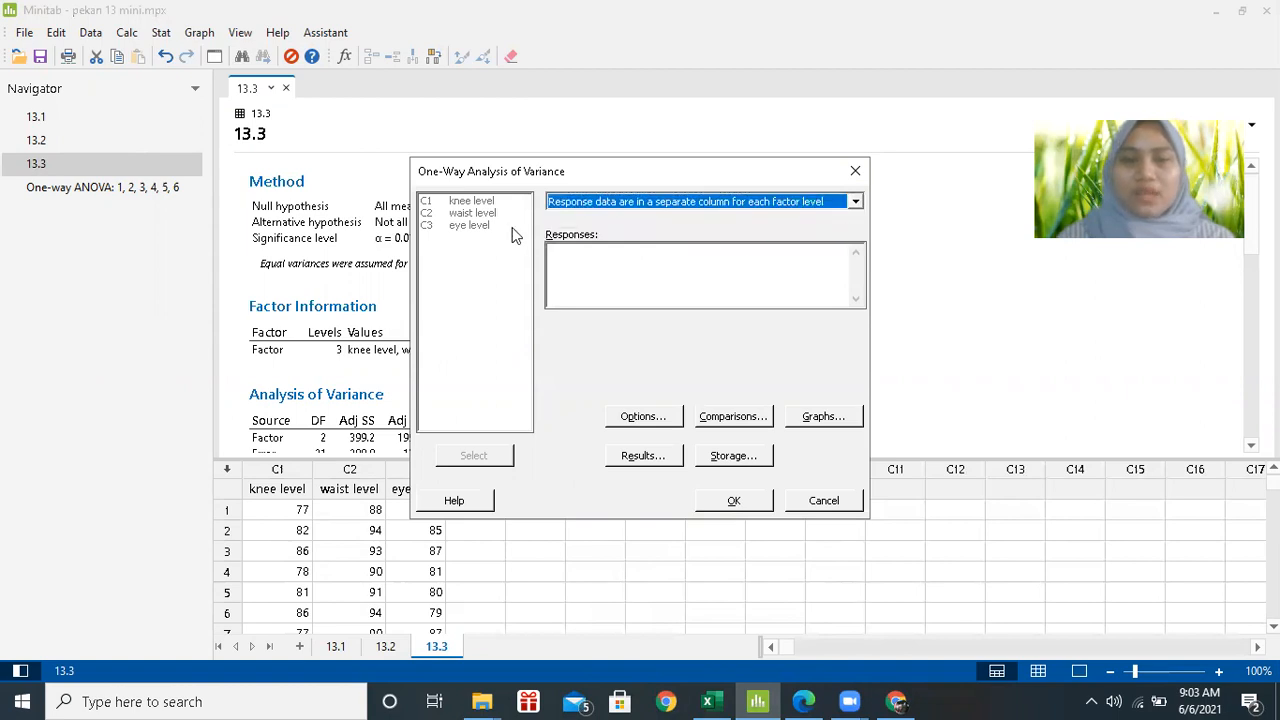
pyautogui.click(556, 256)
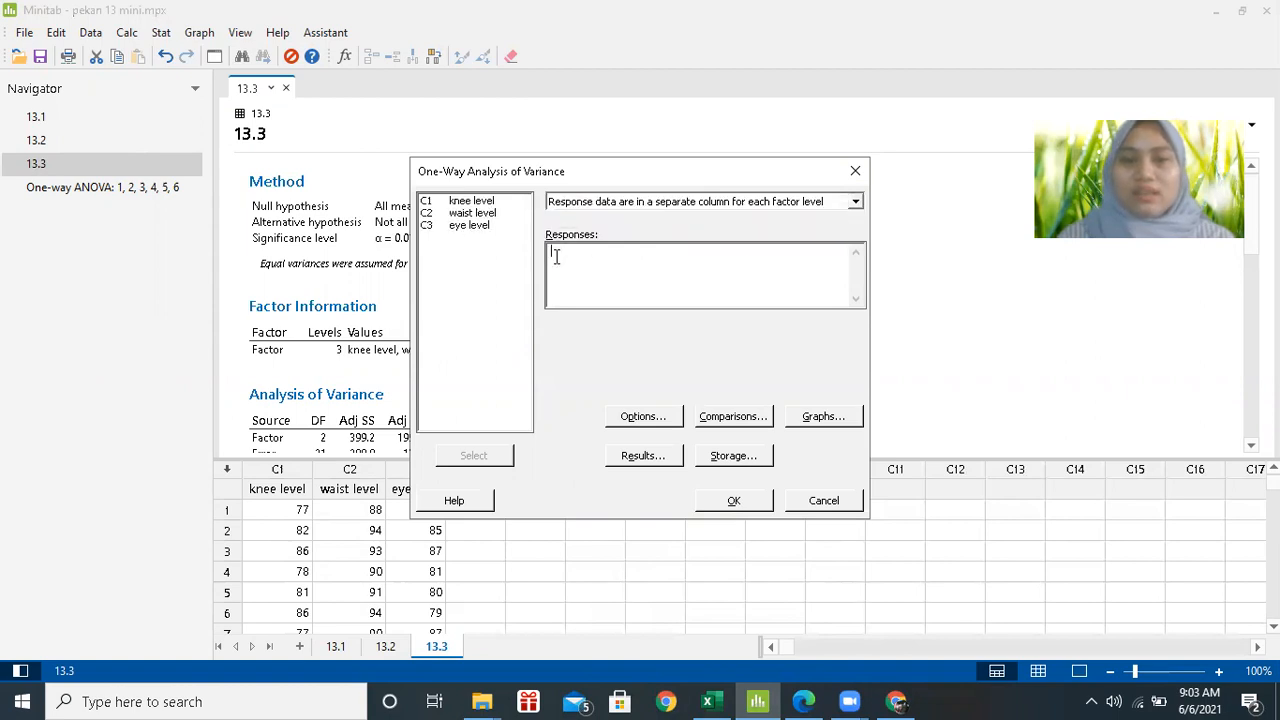
pyautogui.click(468, 201)
pyautogui.keyDown('shift'); pyautogui.click(485, 230); pyautogui.keyUp('shift')
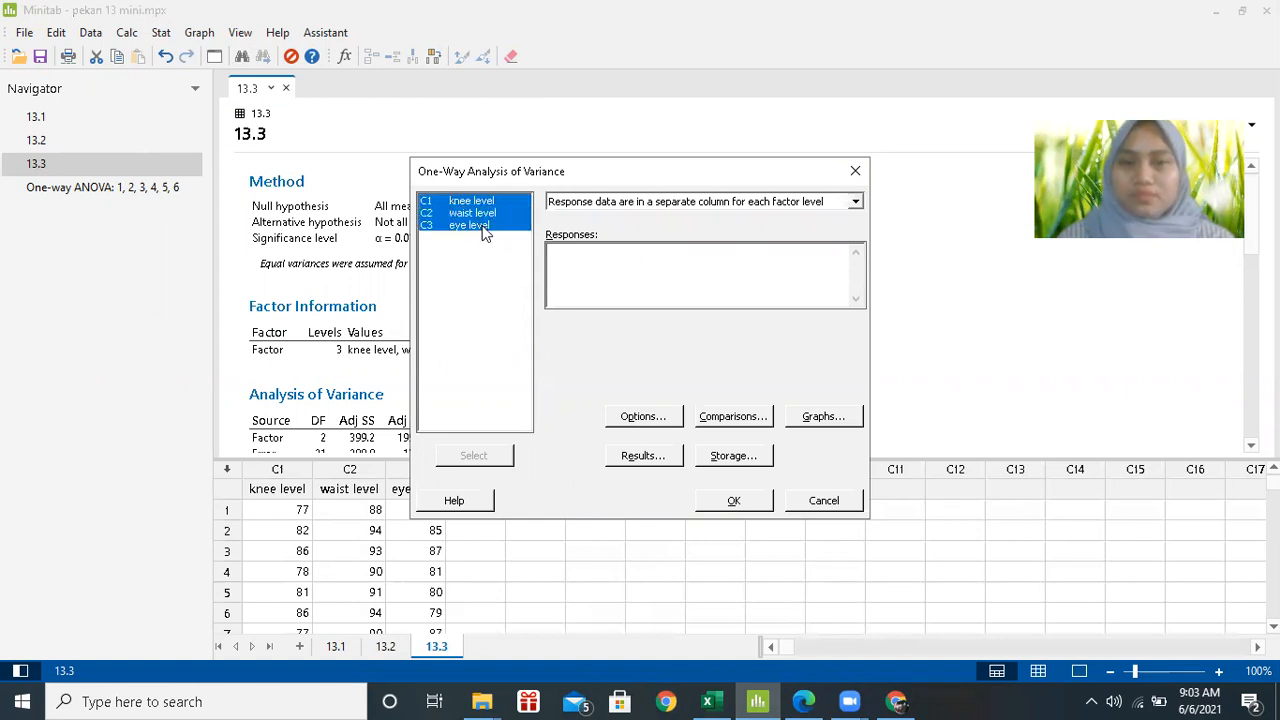
pyautogui.click(474, 462)
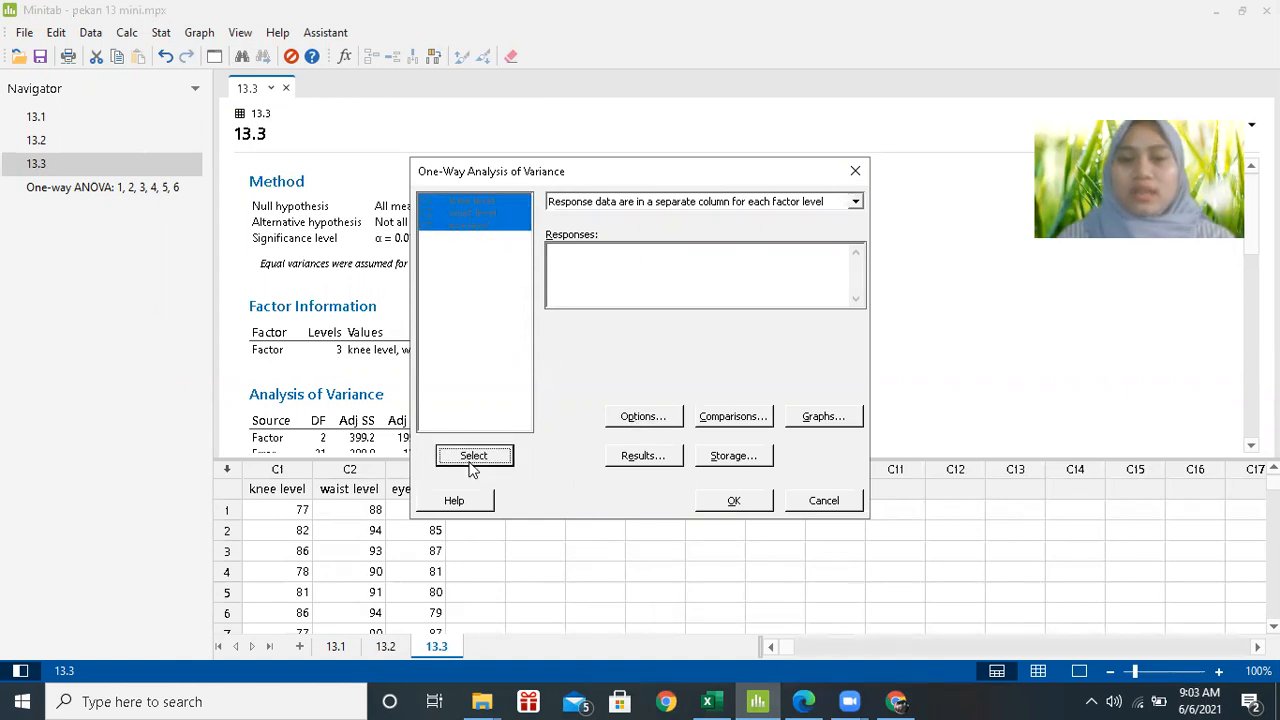
# Step: Set the confidence level to 99 with equal variances assumed and a two-sided interval, and run the one-way ANOVA
pyautogui.click(669, 420)
pyautogui.click(603, 326)
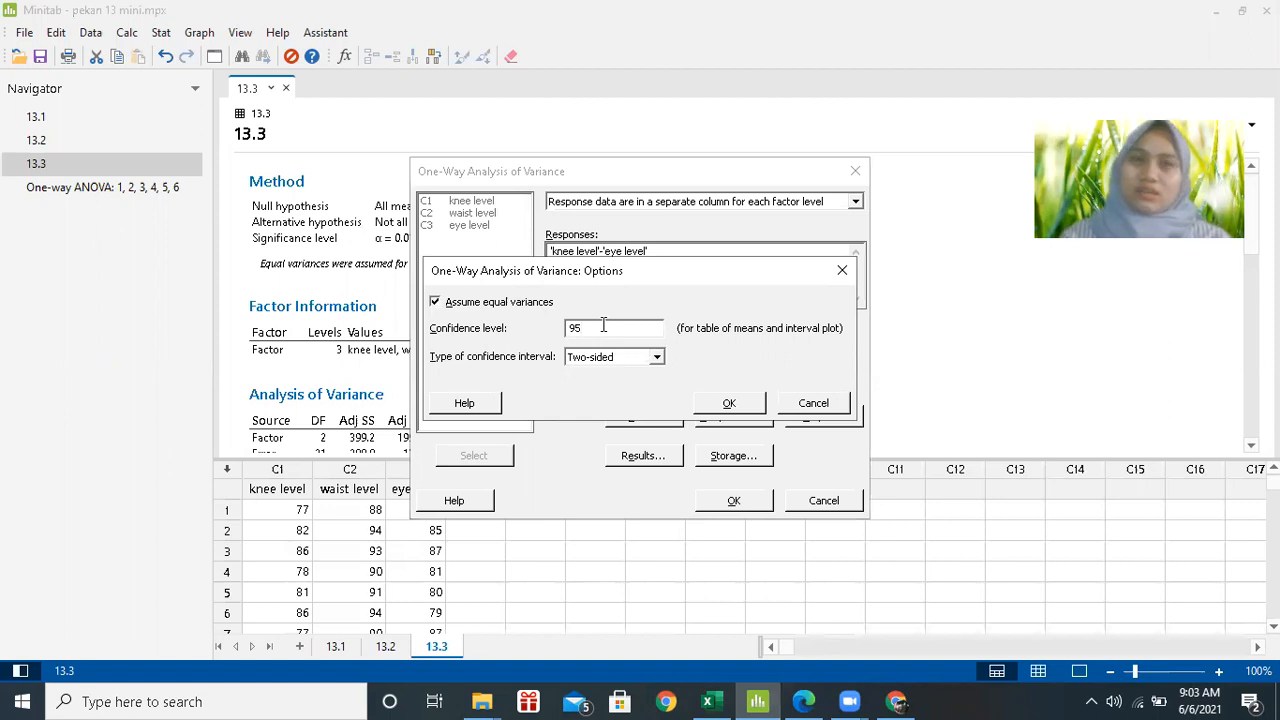
pyautogui.press('BackSpace')
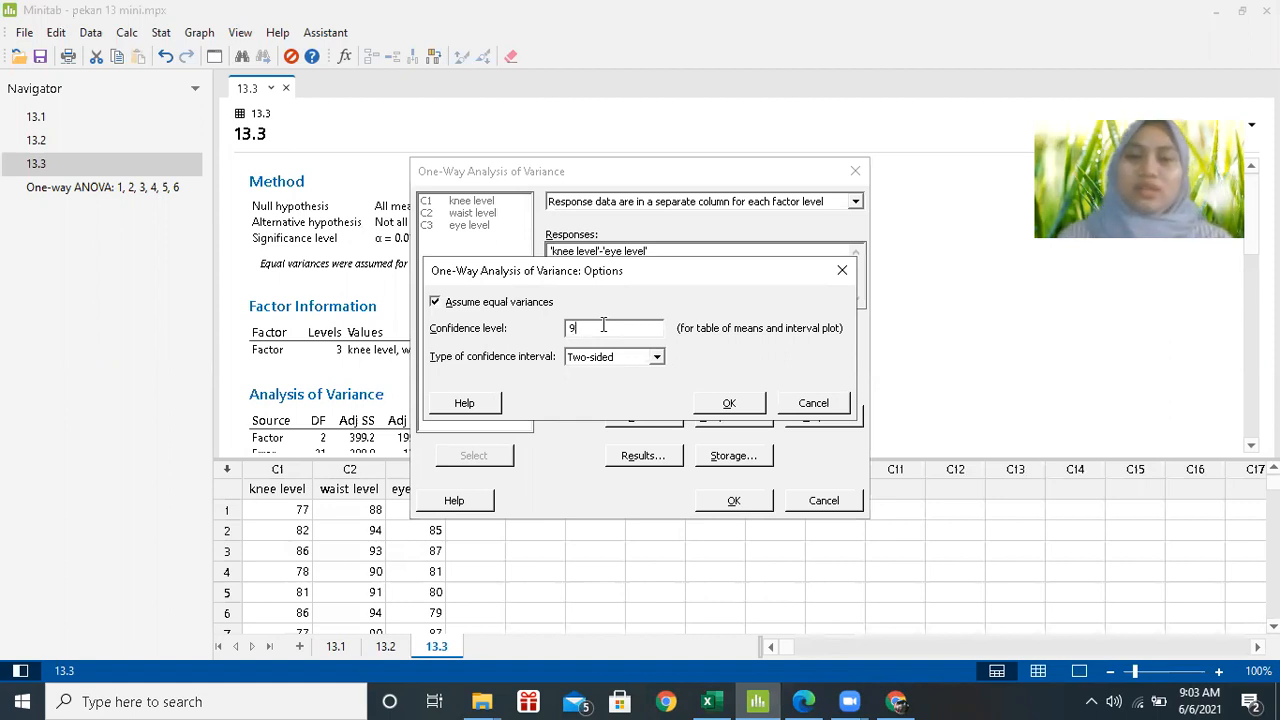
pyautogui.write('9')
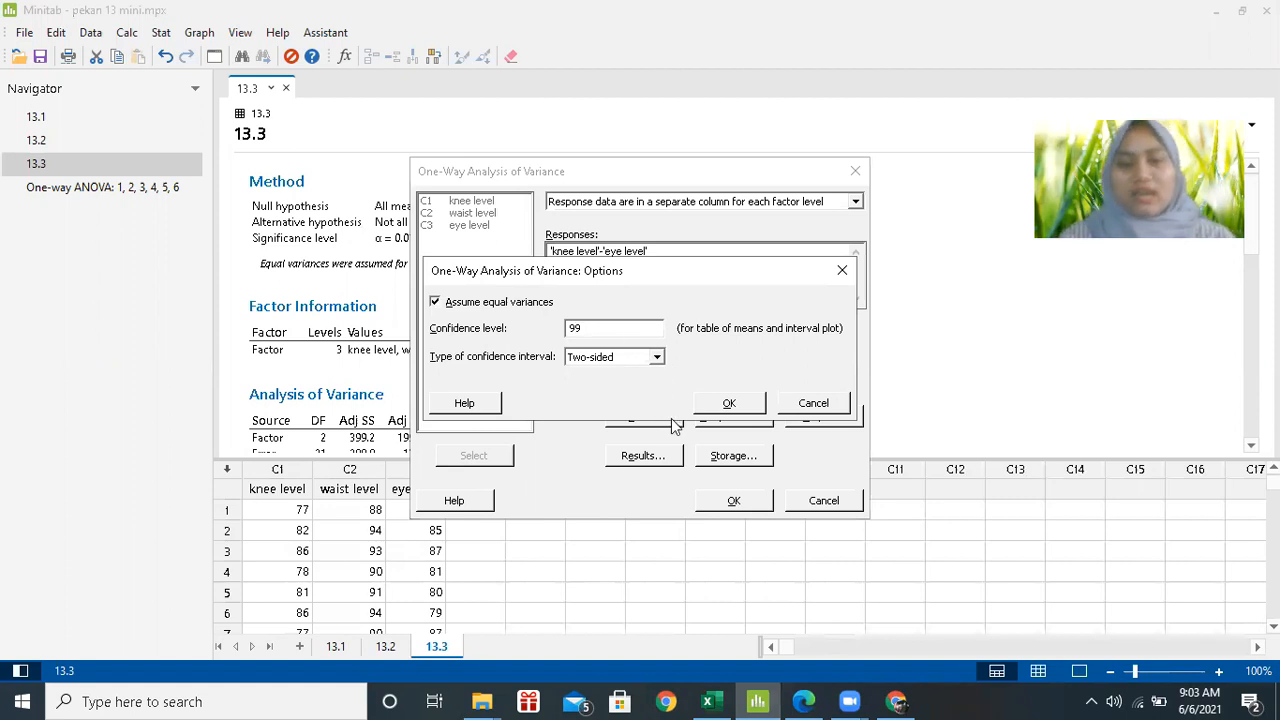
pyautogui.click(731, 401)
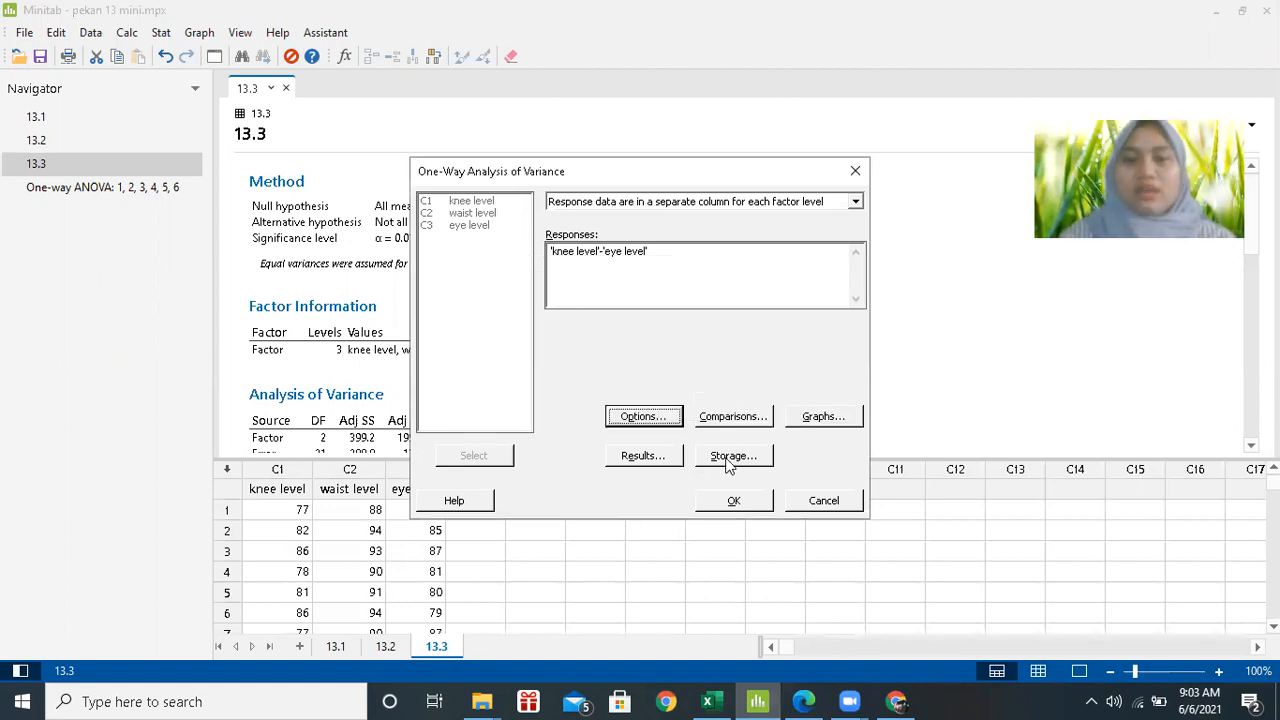
pyautogui.click(732, 501)
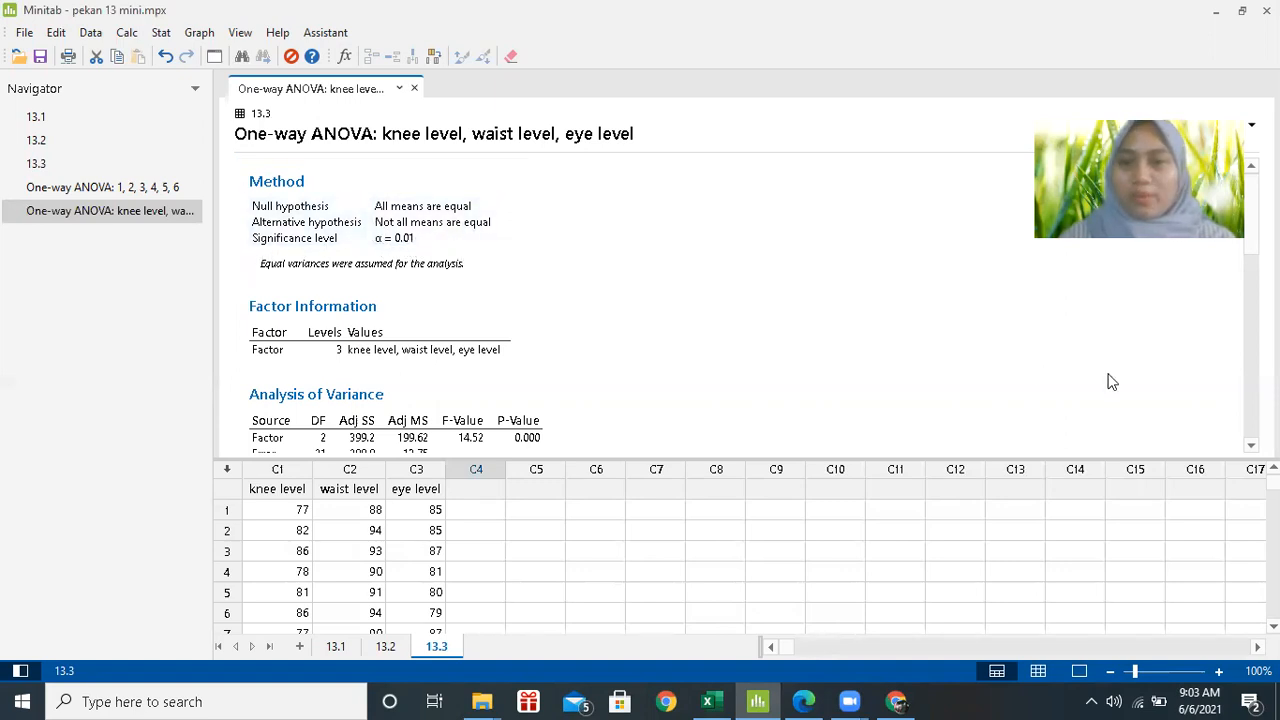
# Step: Compare the F-value in Minitab's Analysis of Variance table with the ANOVA table on Excel sheet 13.3, switching between both programs
pyautogui.scroll(-3, 528, 220)
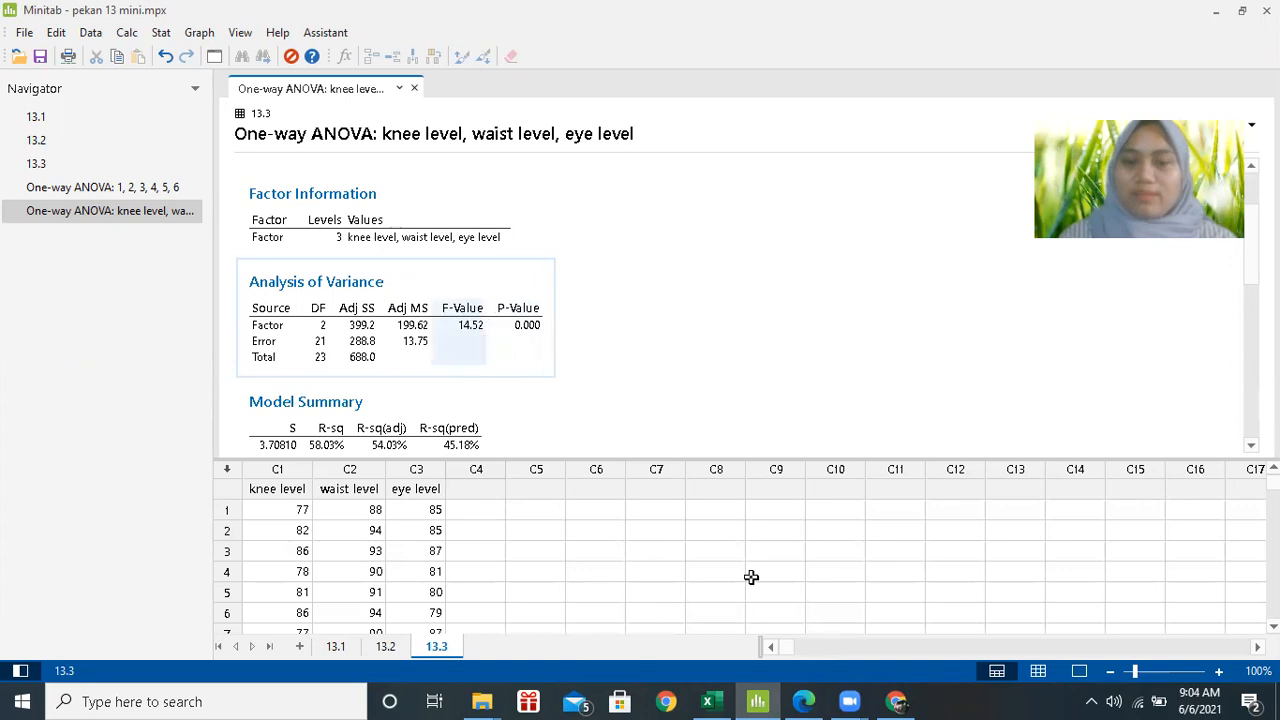
pyautogui.click(727, 701)
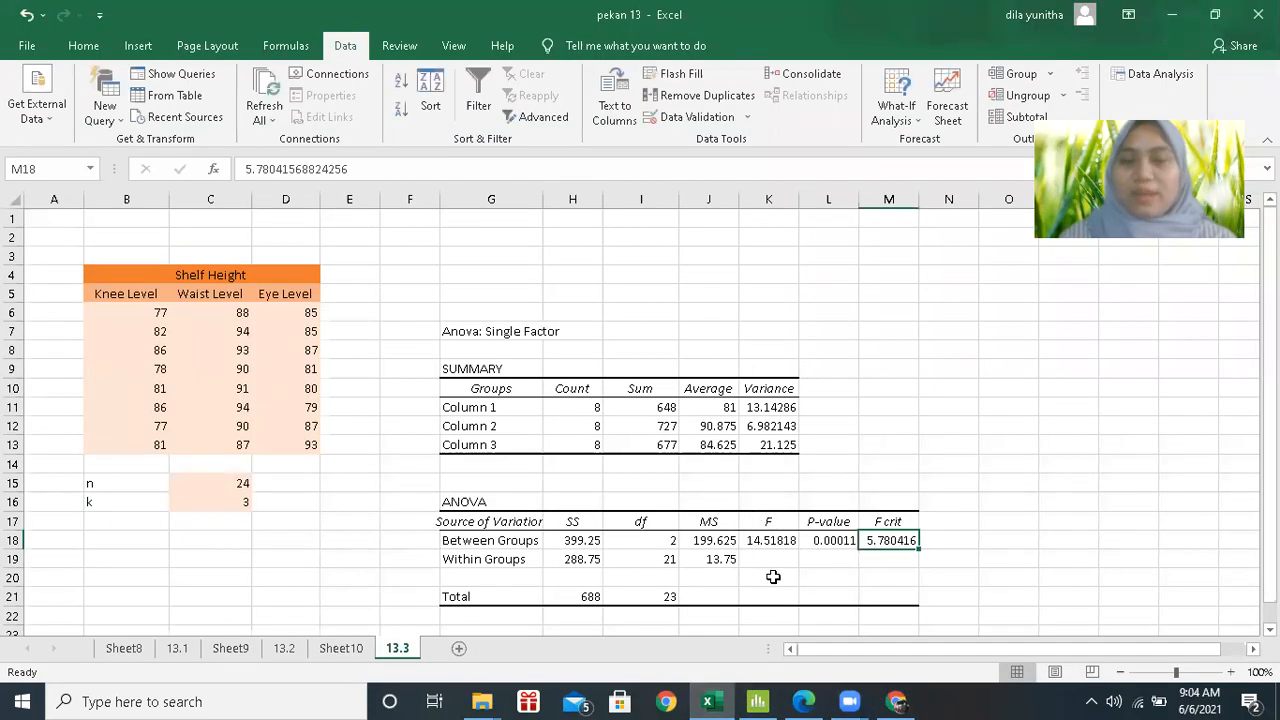
pyautogui.click(757, 701)
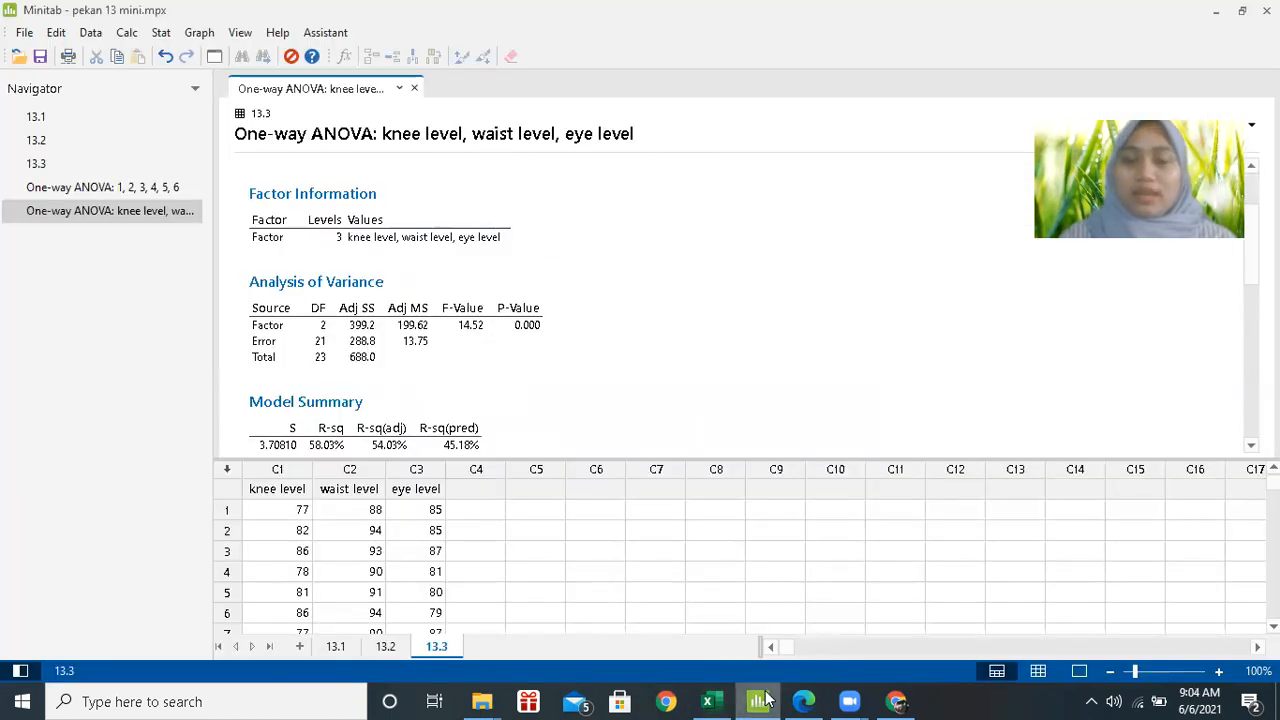
pyautogui.click(727, 701)
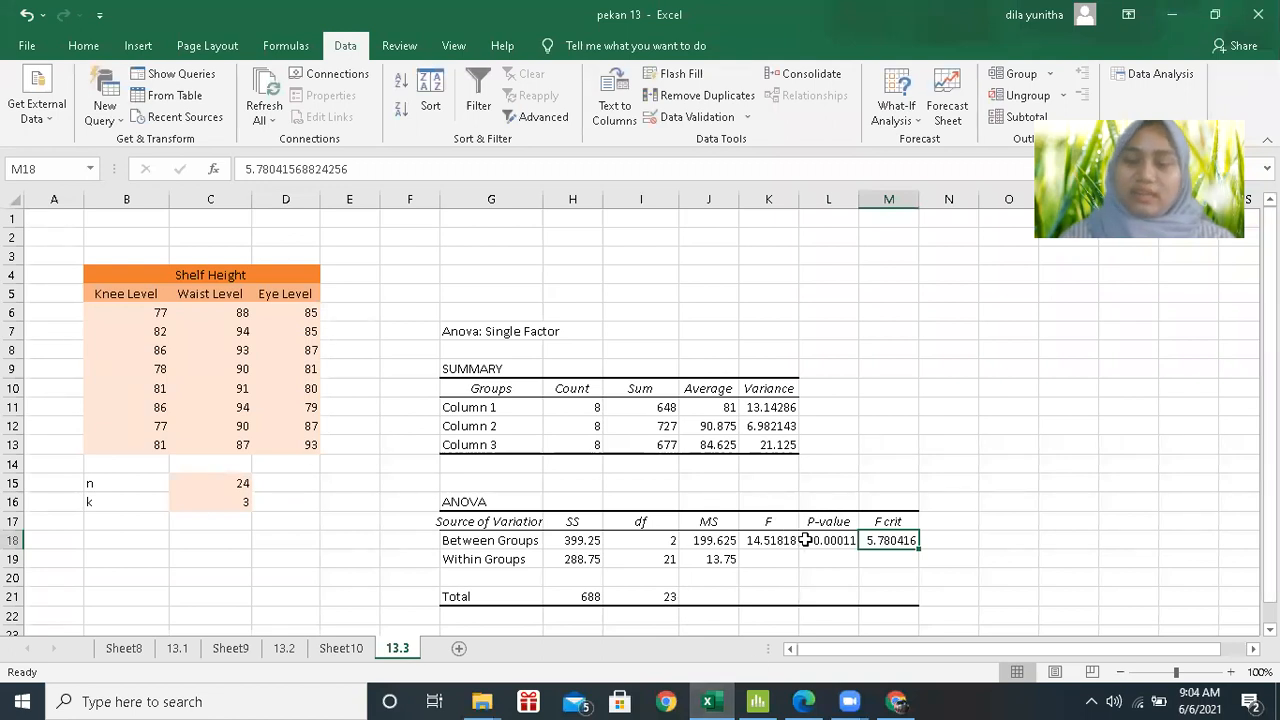
# Step: Check the between-groups F value against F crit in the shelf-height ANOVA table
pyautogui.click(1104, 502)
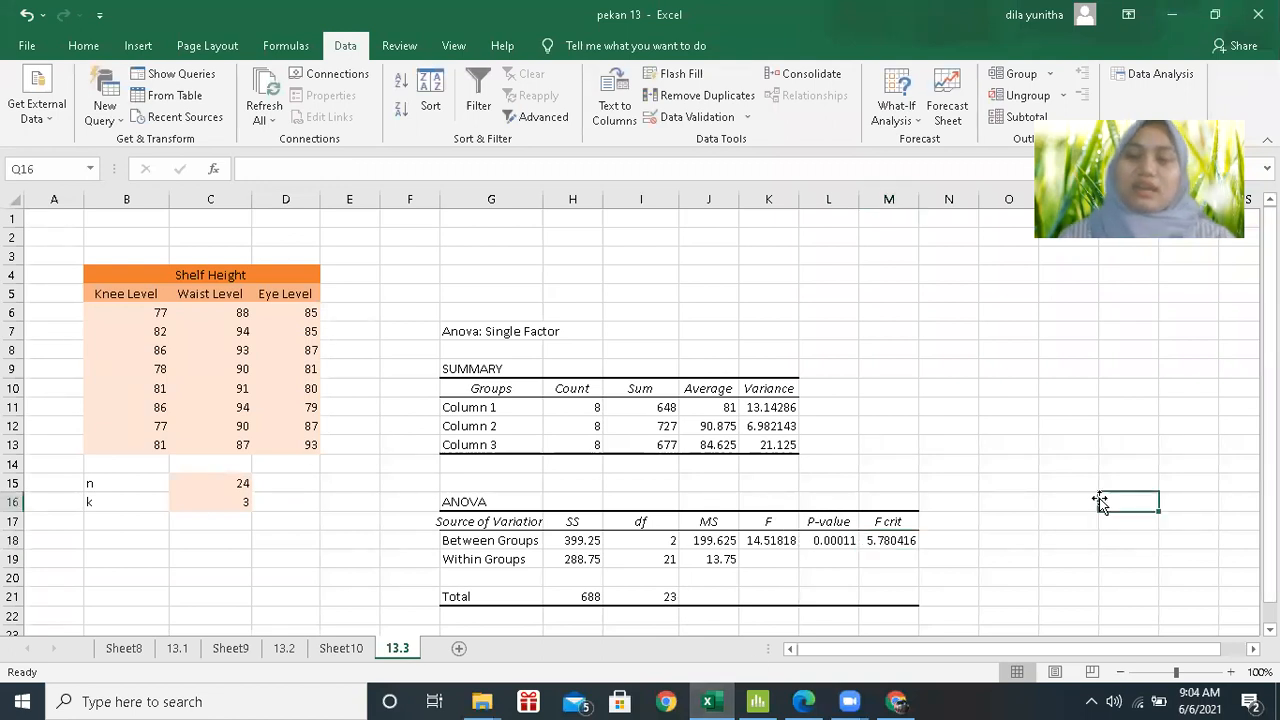
pyautogui.click(766, 540)
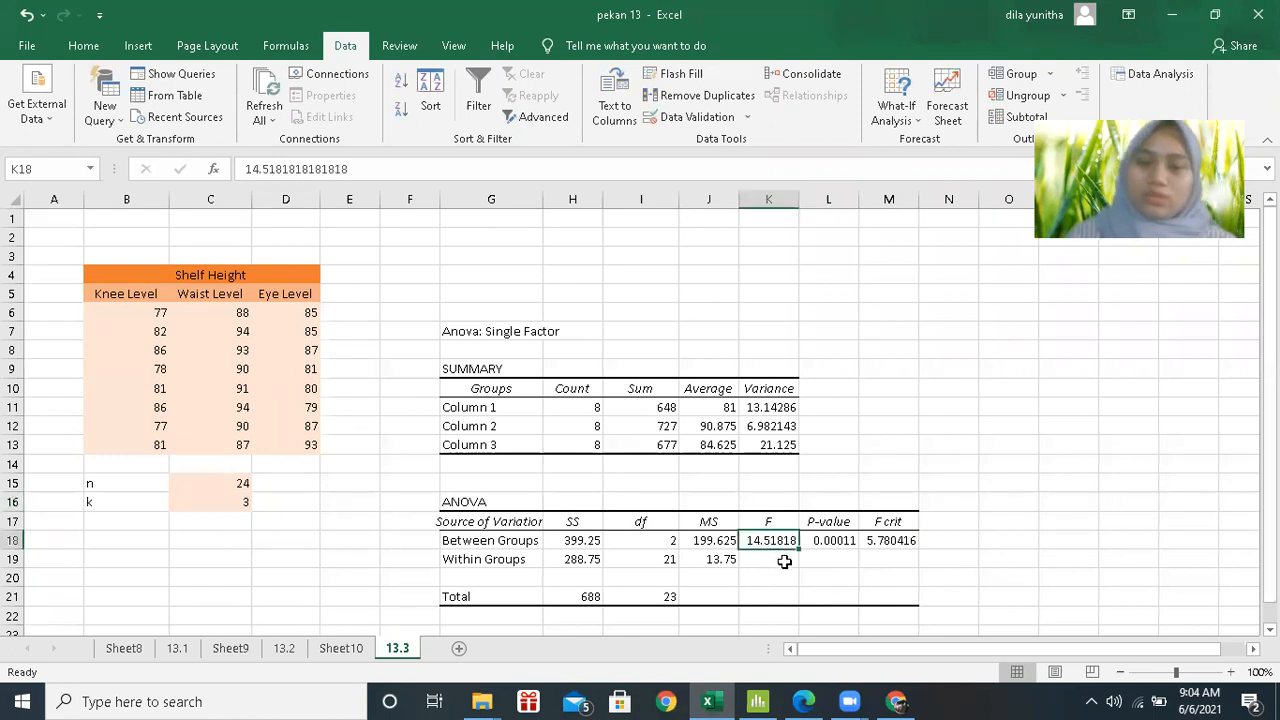
pyautogui.click(899, 523)
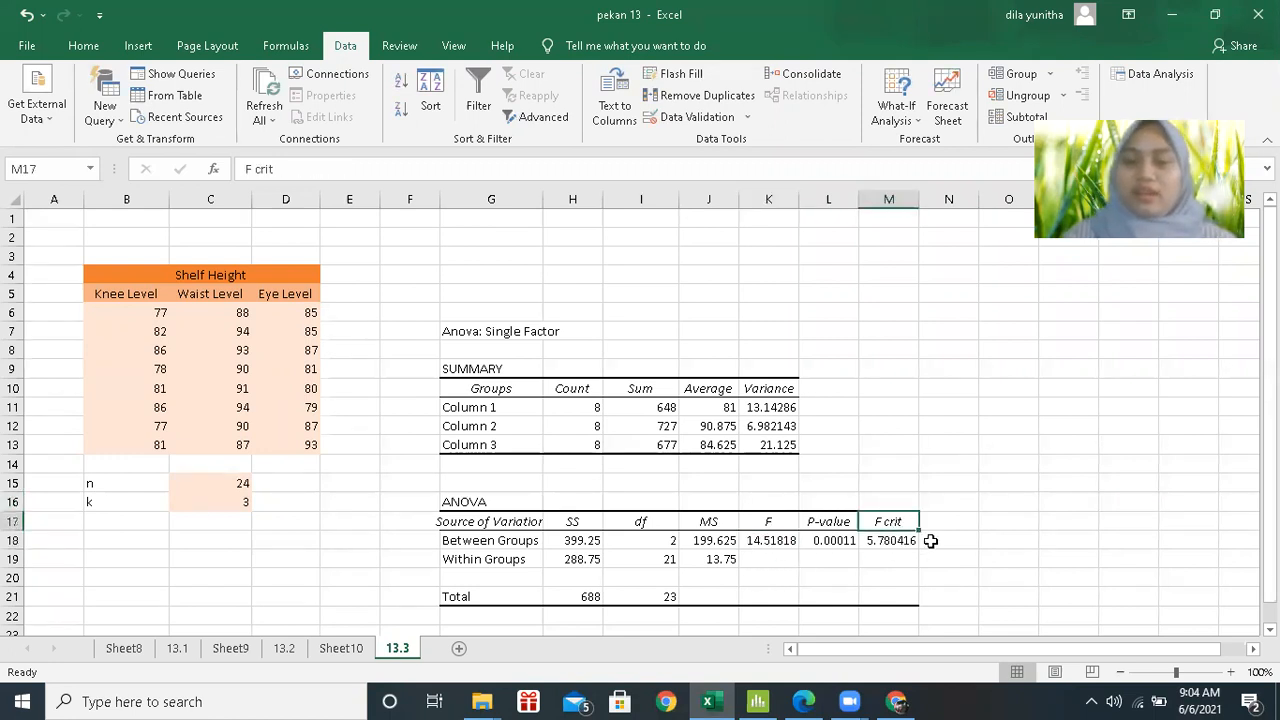
pyautogui.click(983, 541)
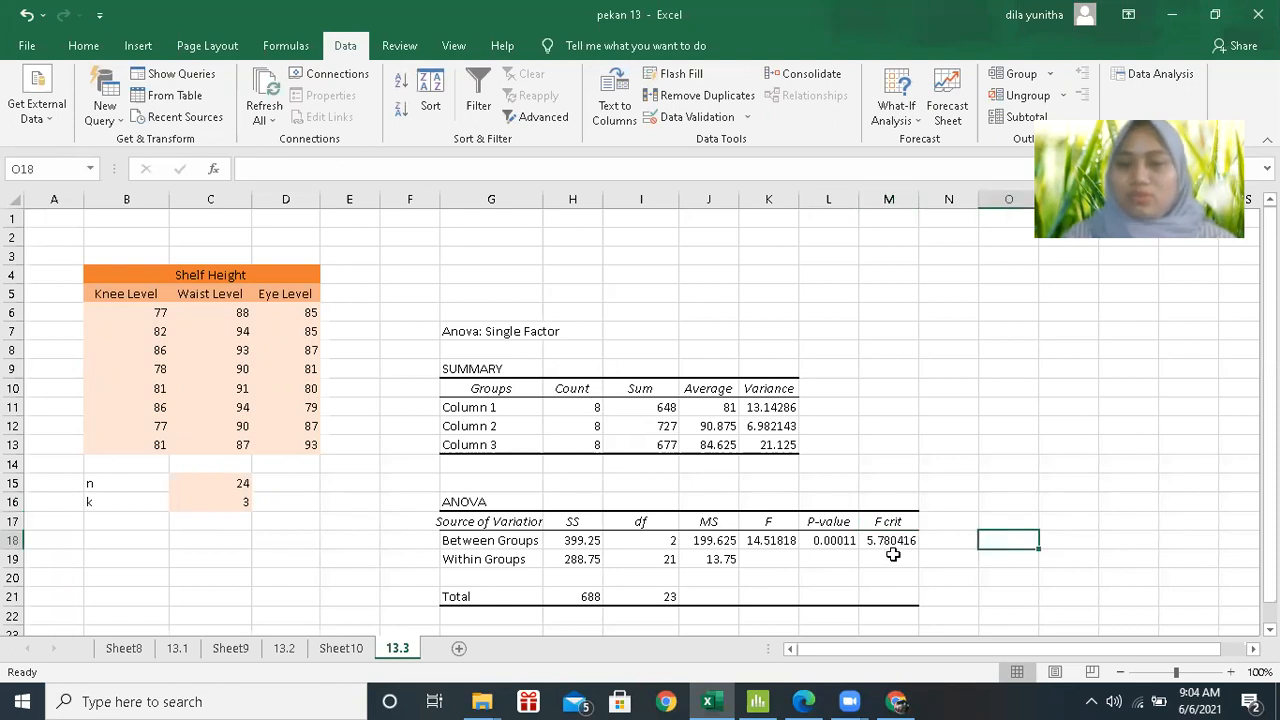